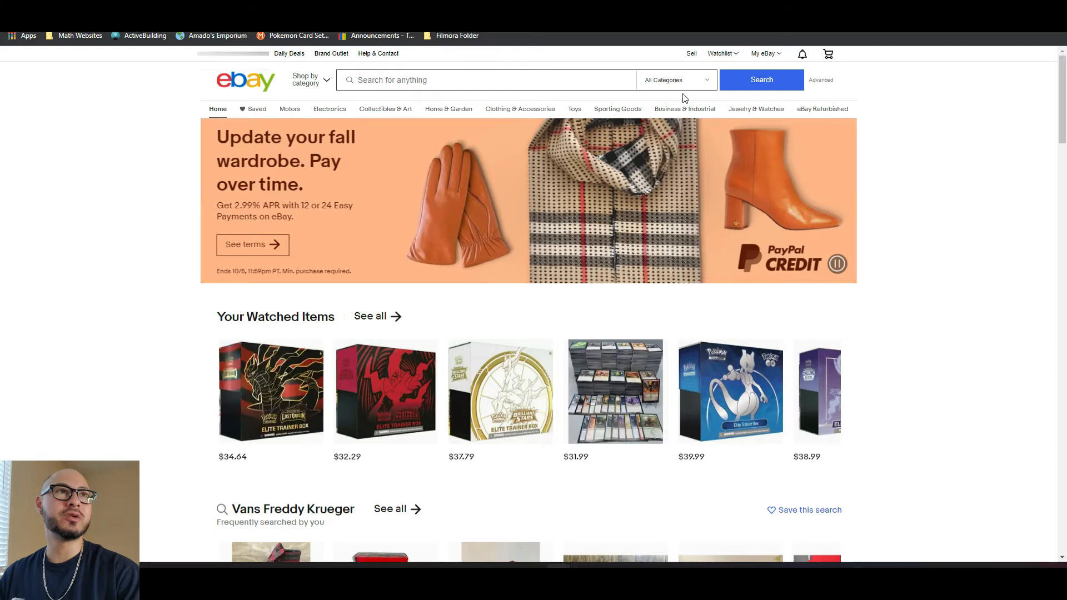
# Open the promotions management page in the Seller Hub's marketing section
pyautogui.click(693, 54)
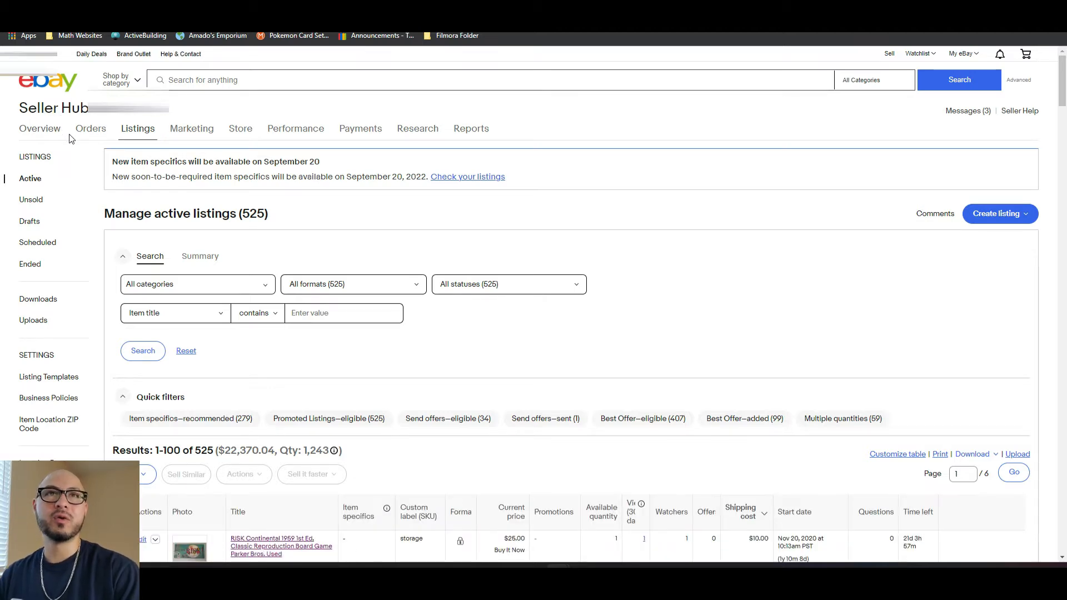
pyautogui.moveTo(191, 142)
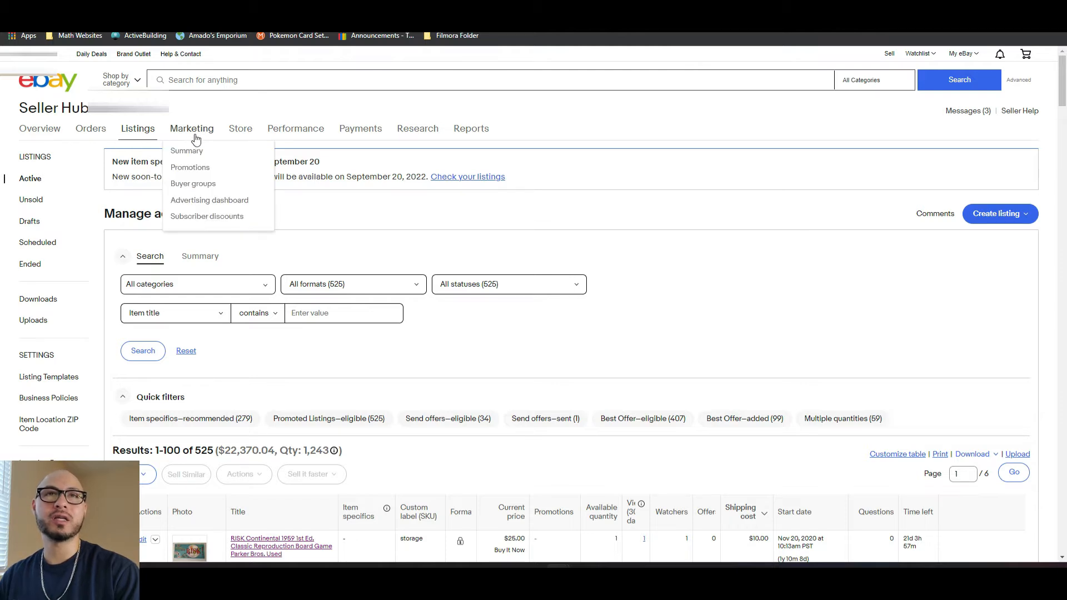
pyautogui.rightClick(190, 172)
pyautogui.click(191, 172)
pyautogui.click(190, 172)
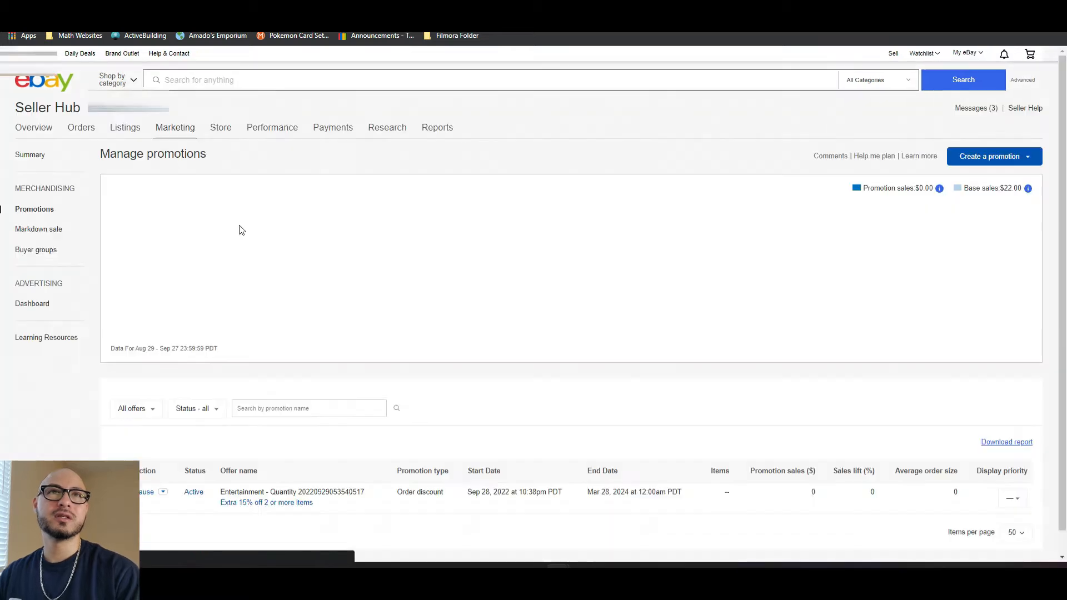
# Preview the active Extra 15% off 2 or more items promotion and look through its qualifying book listings
pyautogui.scroll(-1, 343, 335)
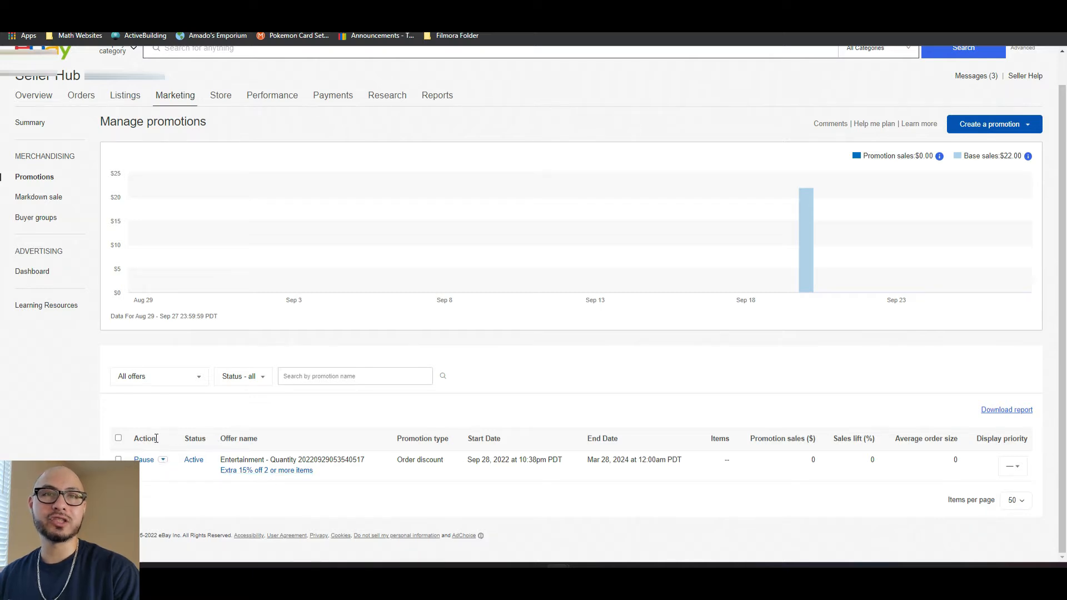
pyautogui.click(162, 460)
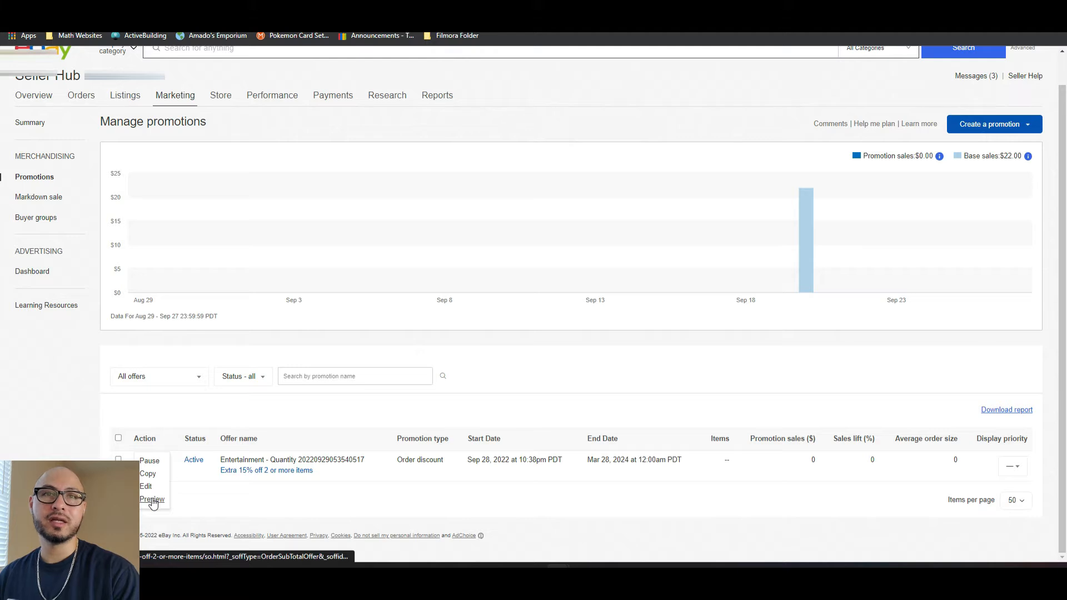
pyautogui.click(153, 500)
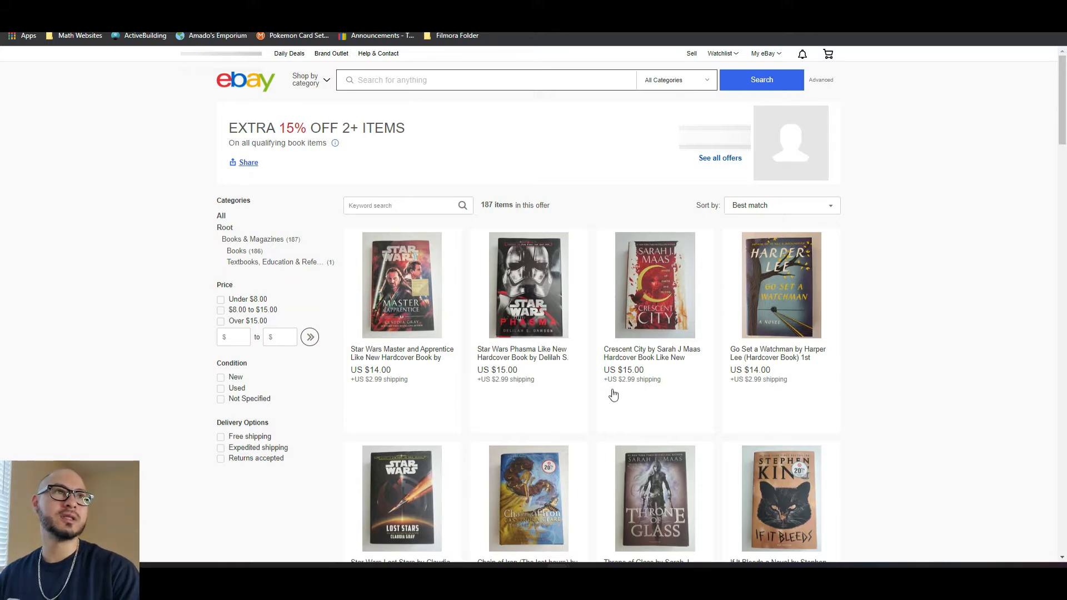
pyautogui.scroll(-7, 631, 381)
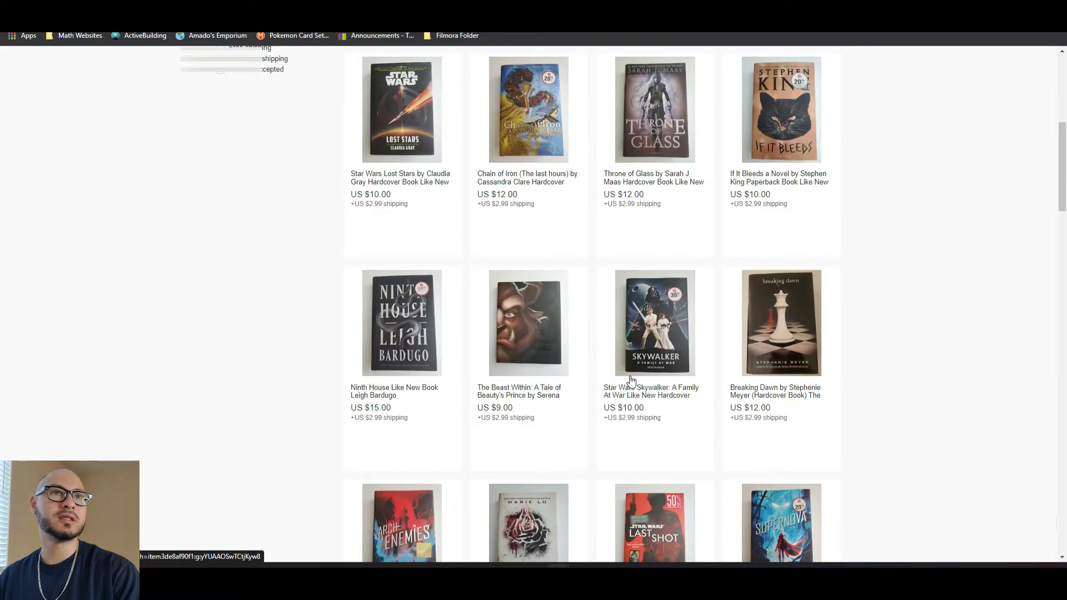
pyautogui.scroll(-4, 631, 381)
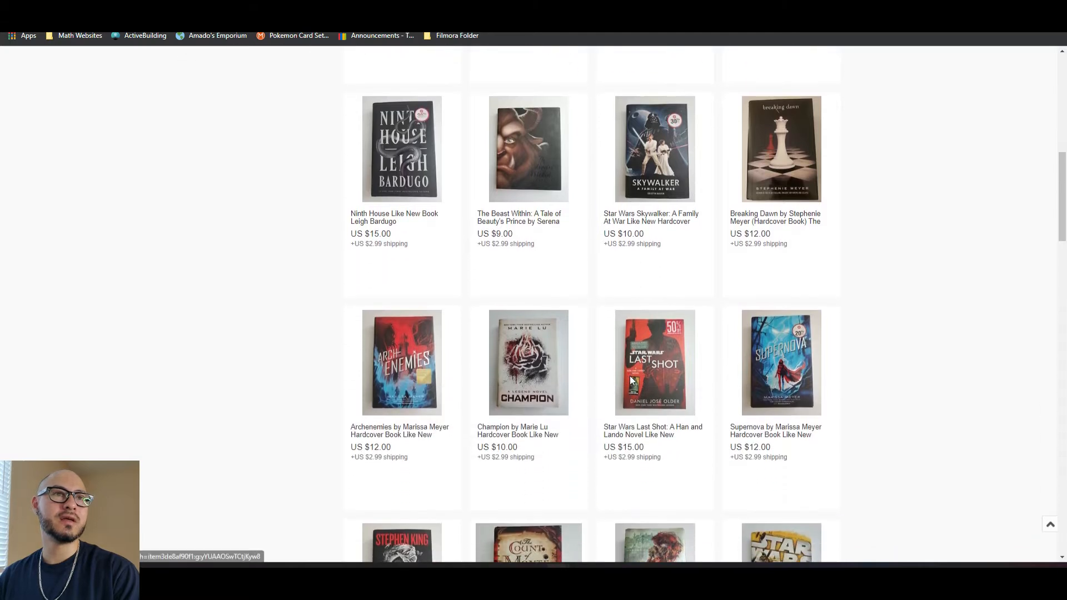
pyautogui.scroll(-7, 631, 381)
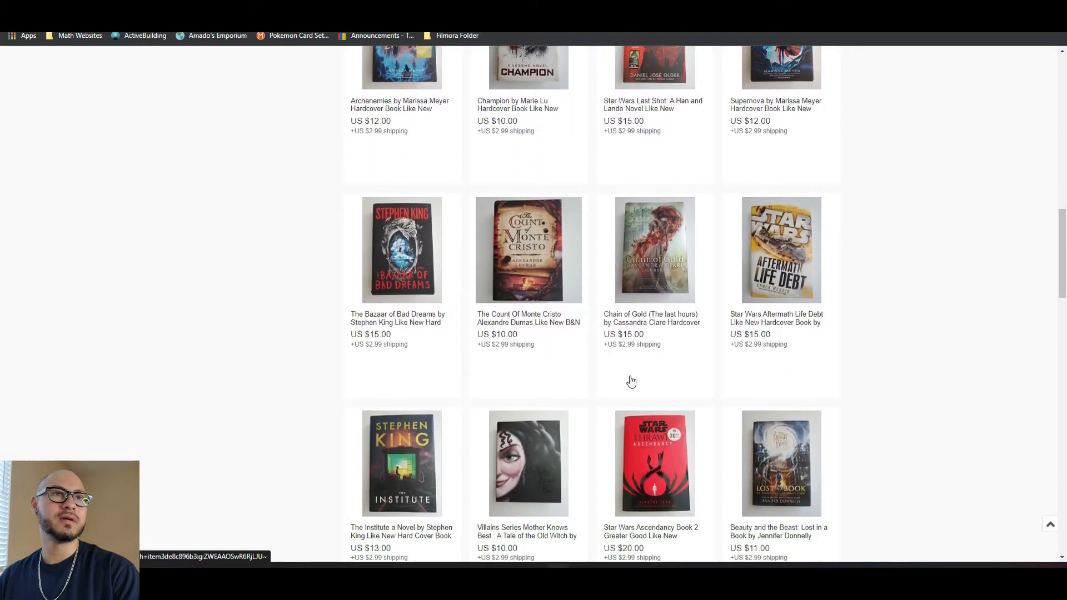
pyautogui.scroll(-3, 631, 381)
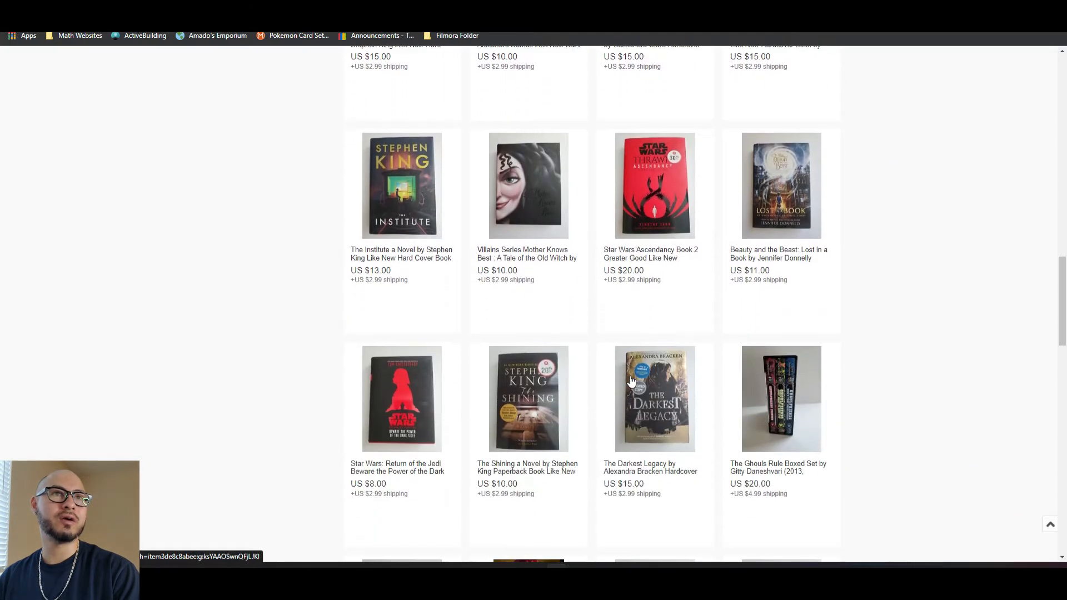
pyautogui.scroll(-2, 631, 381)
pyautogui.scroll(-5, 631, 381)
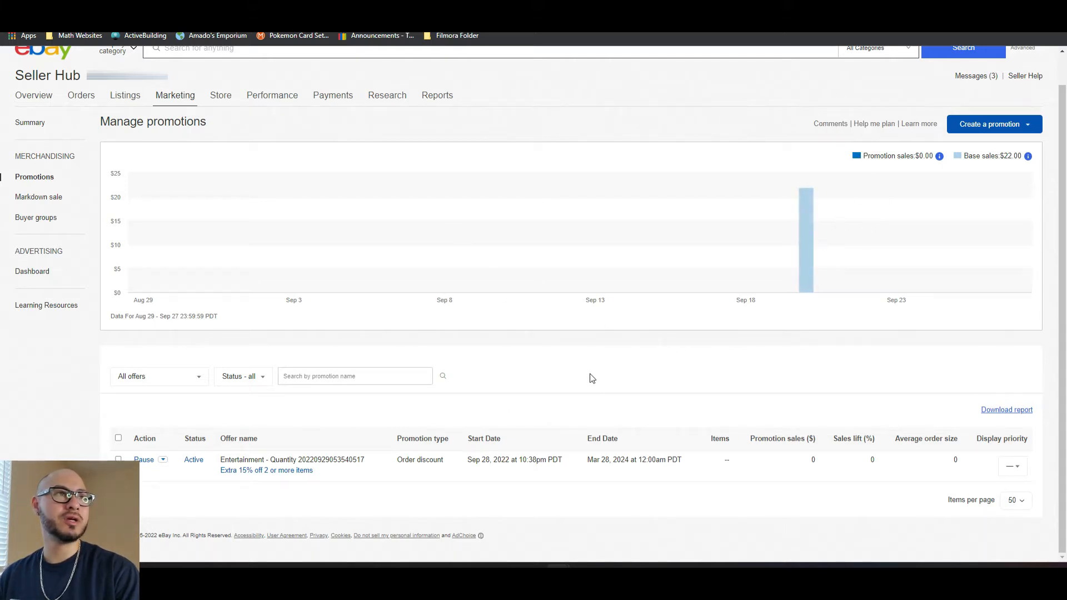
# Start creating an order discount promotion and choose Fashion apparel as its category
pyautogui.click(1032, 127)
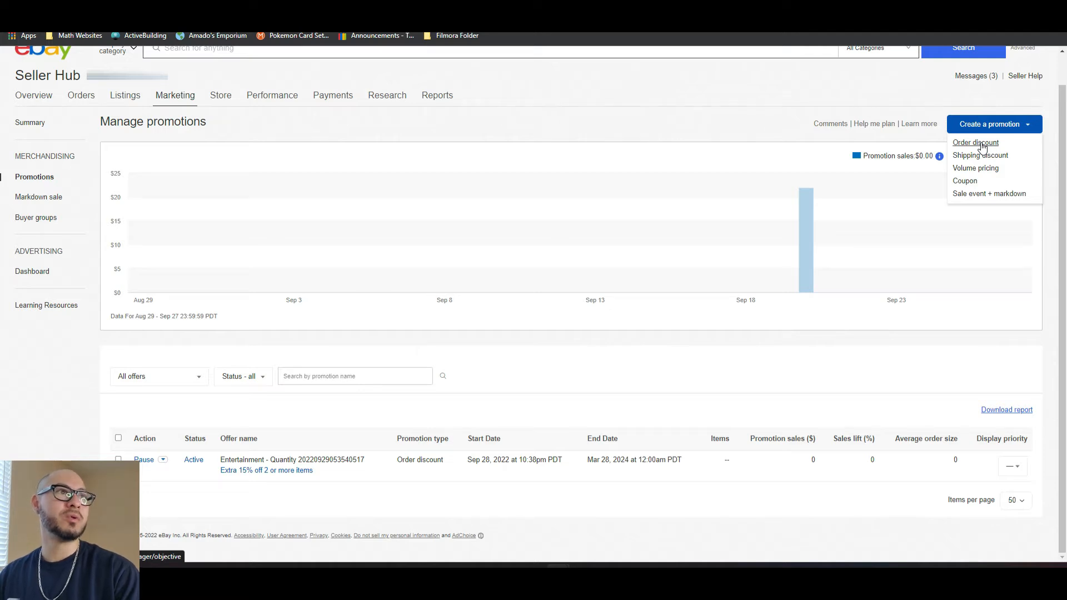
pyautogui.click(981, 145)
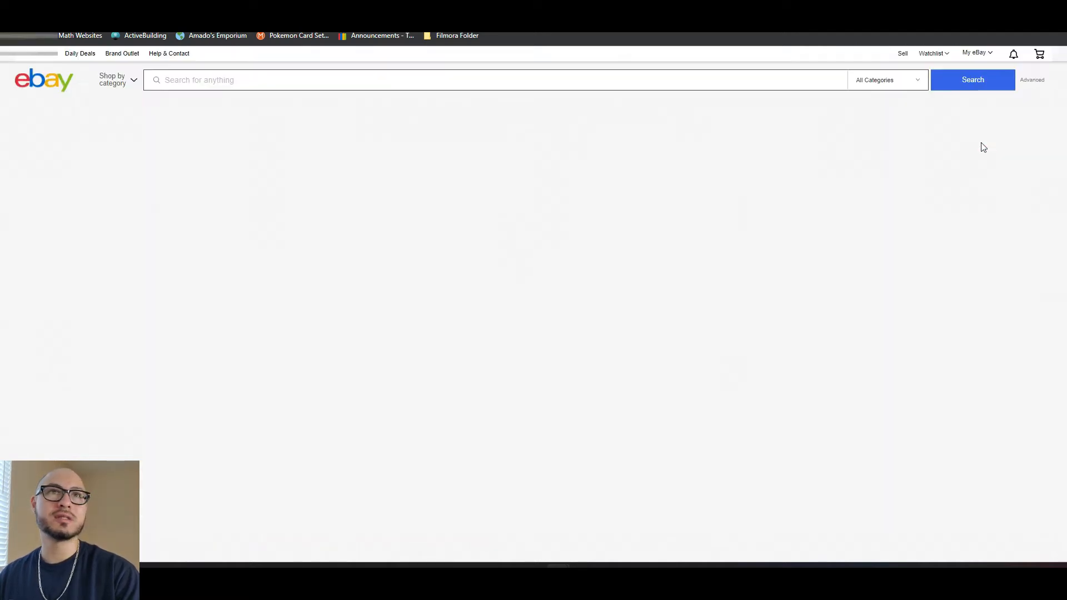
pyautogui.scroll(-1, 500, 356)
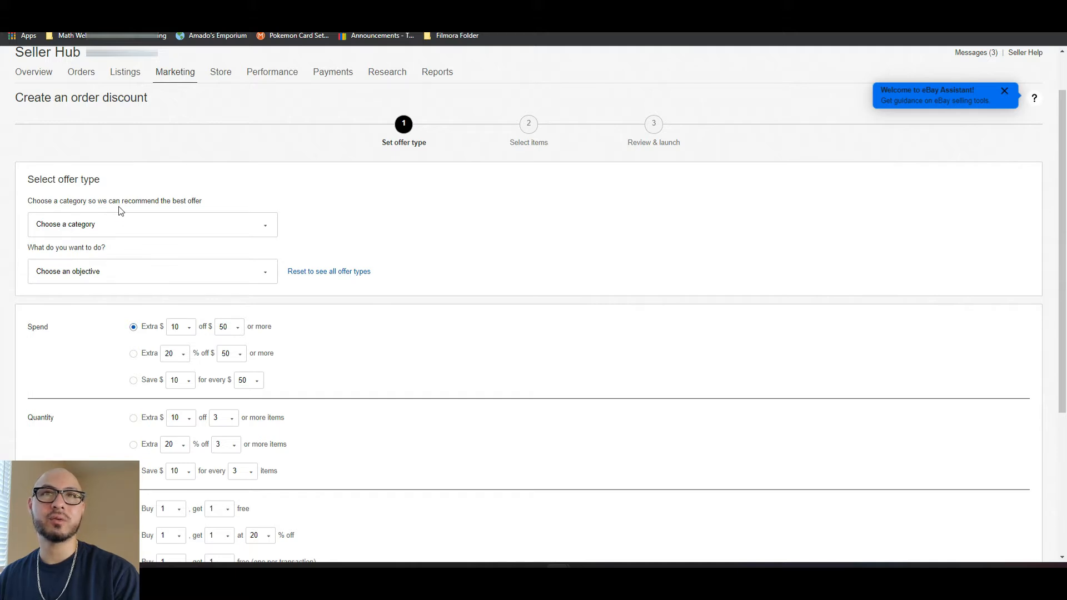
pyautogui.click(267, 227)
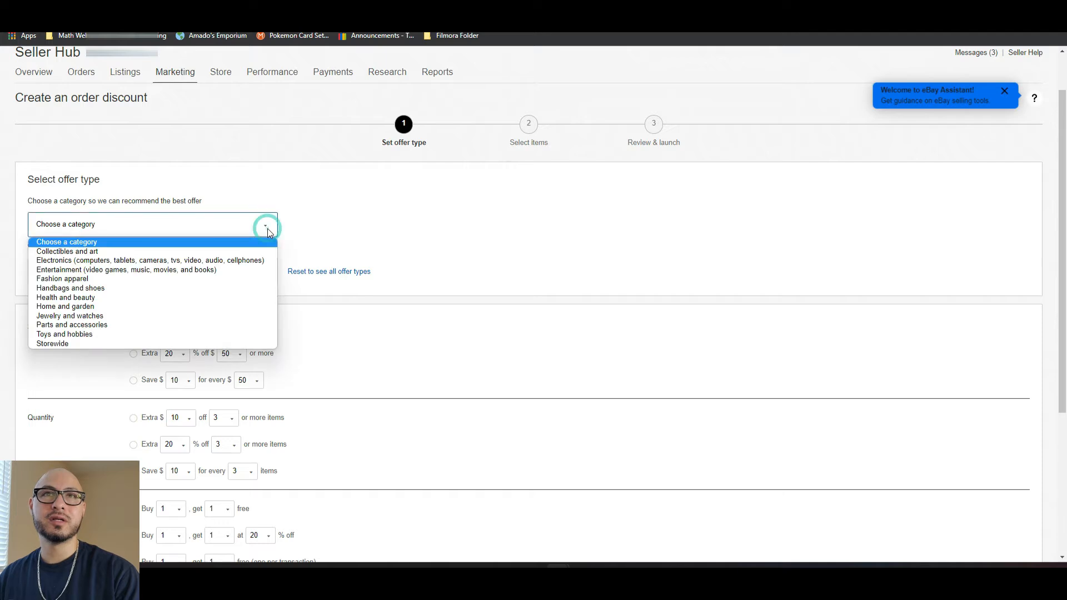
pyautogui.click(146, 284)
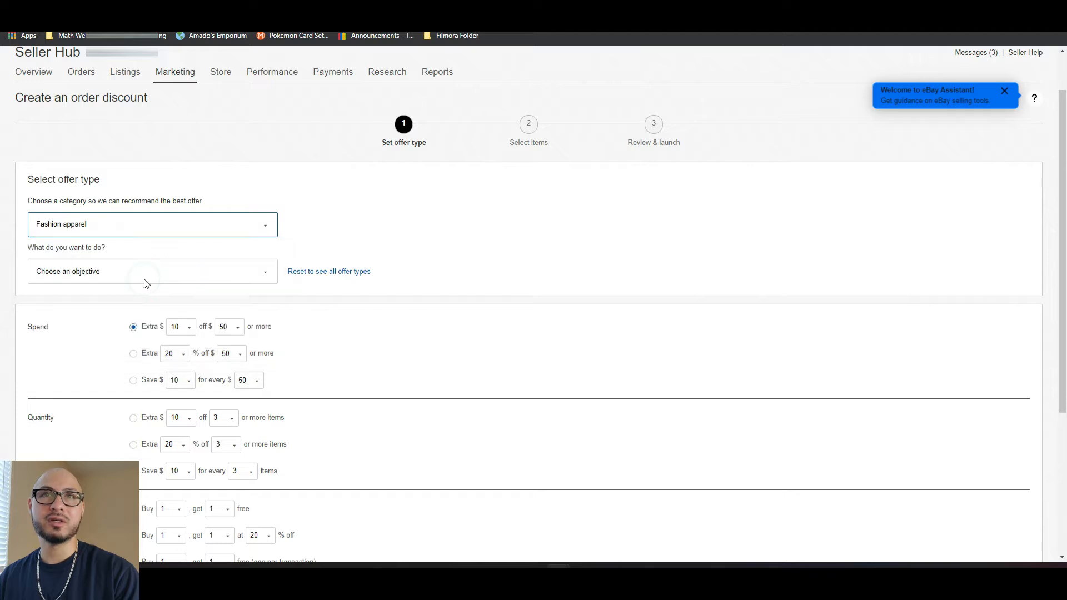
pyautogui.click(258, 229)
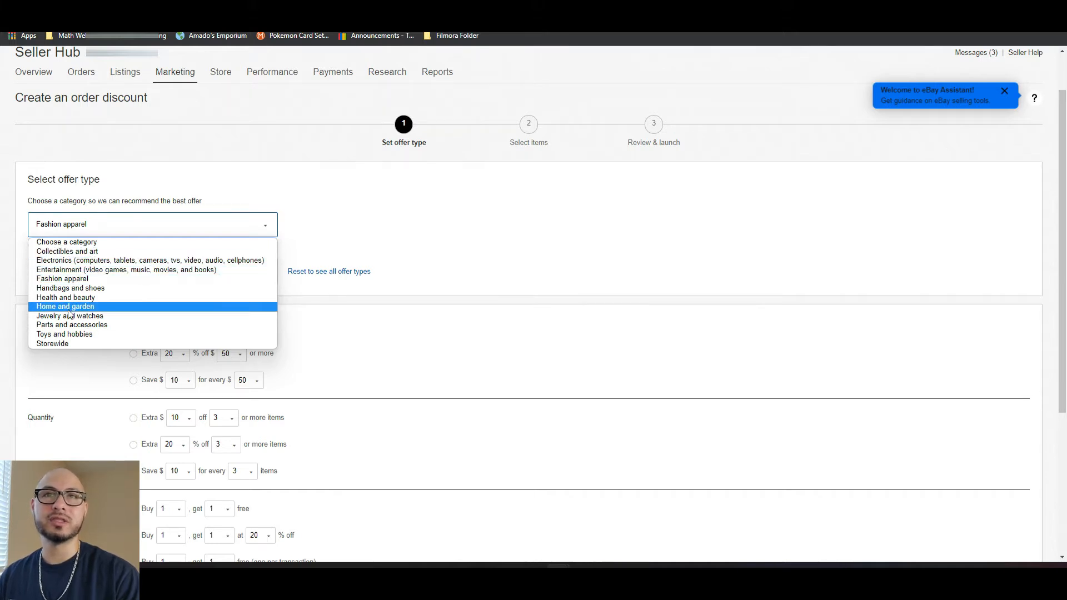
pyautogui.click(80, 279)
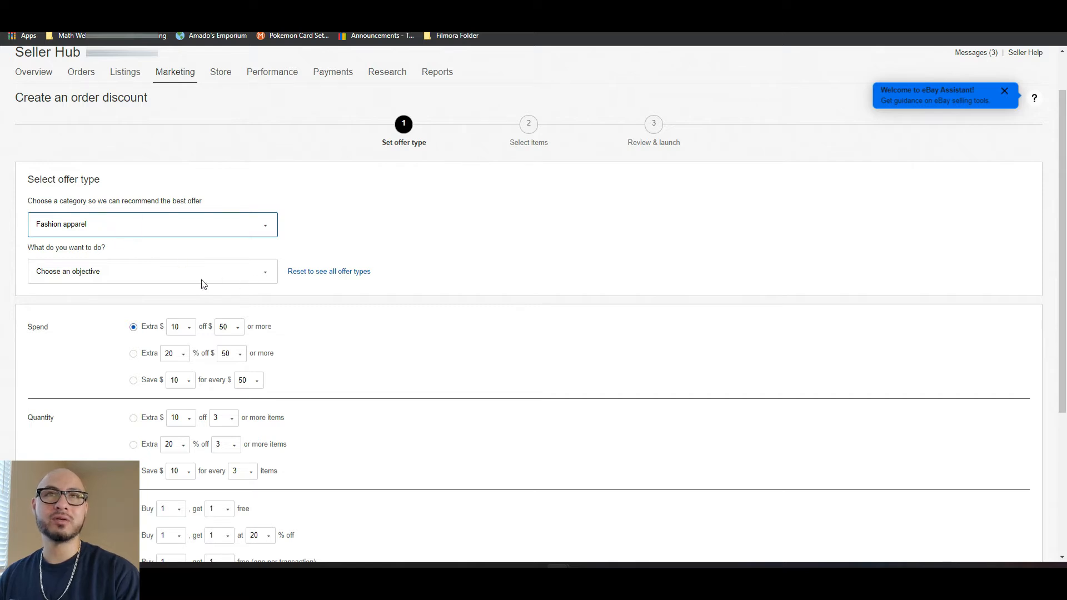
# Set the promotion objective to Attract buyers at peak shopping times and show all offer types
pyautogui.click(260, 276)
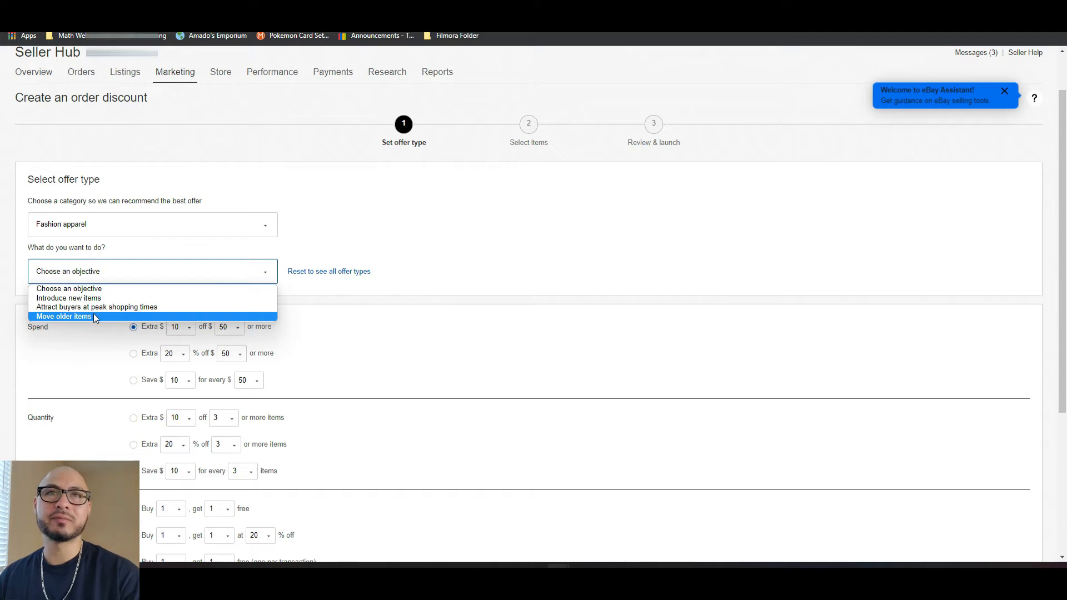
pyautogui.click(137, 308)
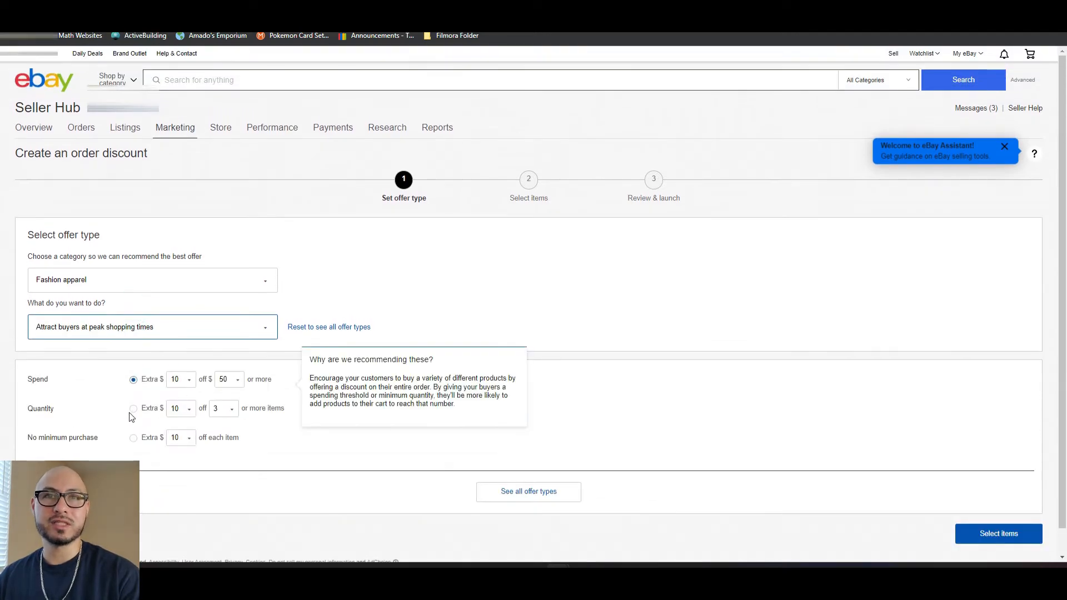
pyautogui.scroll(-1, 131, 418)
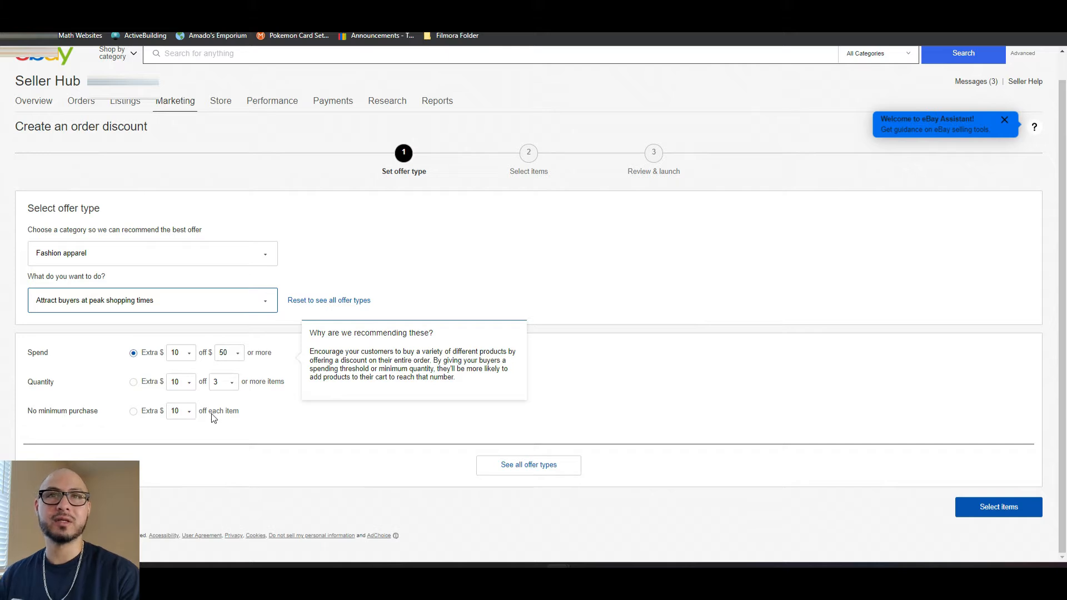
pyautogui.click(271, 309)
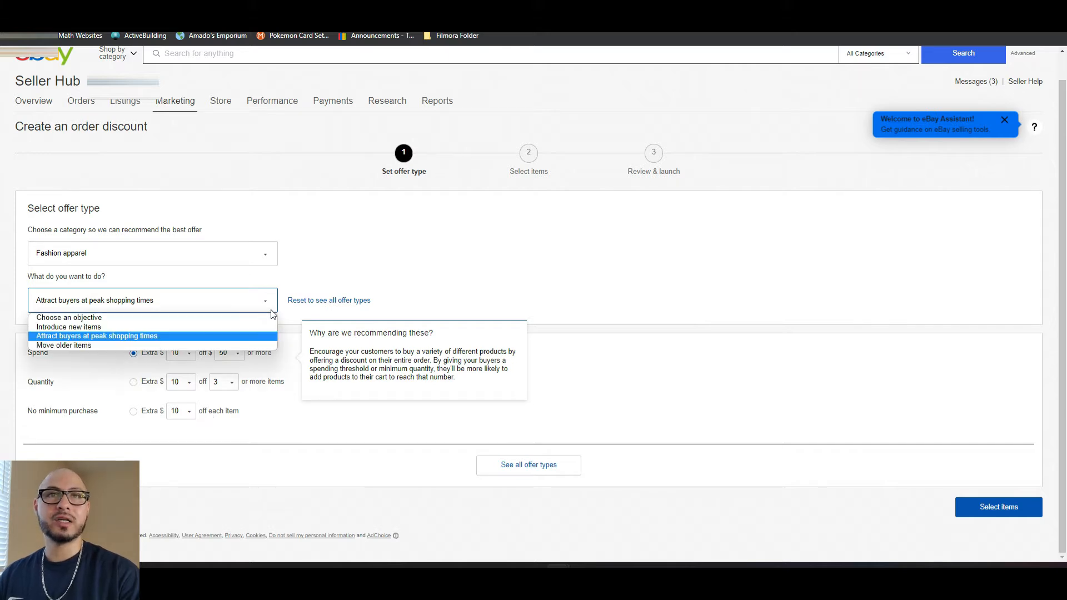
pyautogui.click(241, 320)
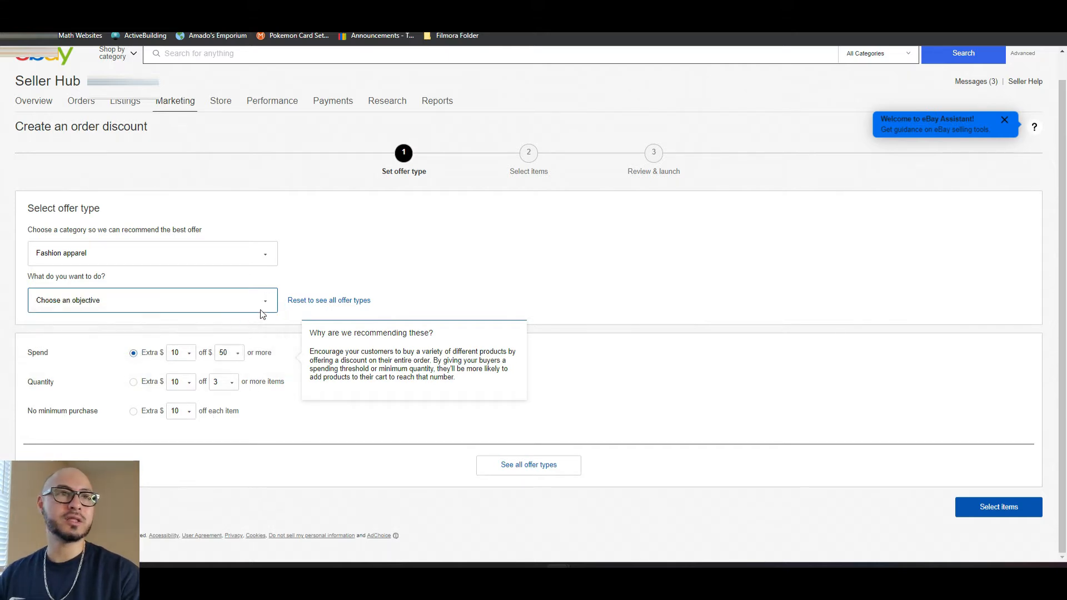
pyautogui.click(518, 466)
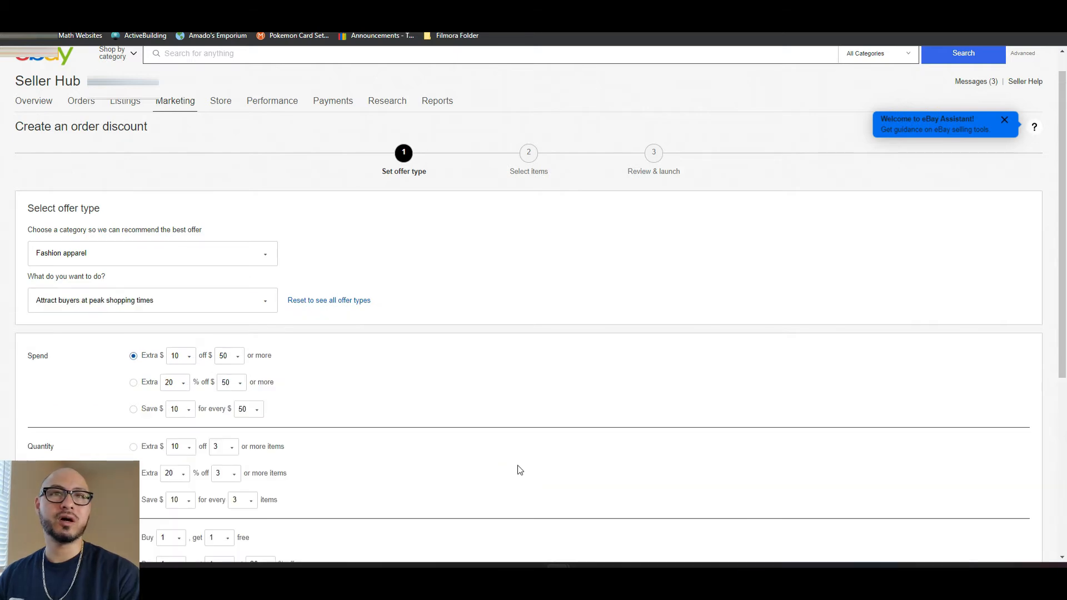
pyautogui.scroll(-4, 434, 484)
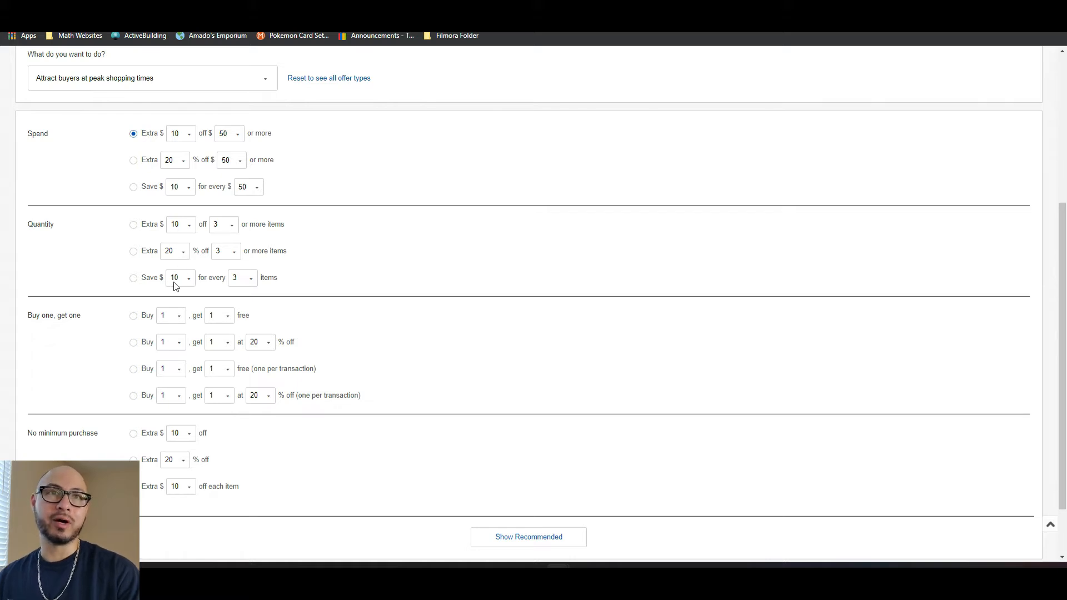
# Select the quantity-based extra percentage off offer and set its discount to 5%
pyautogui.click(134, 251)
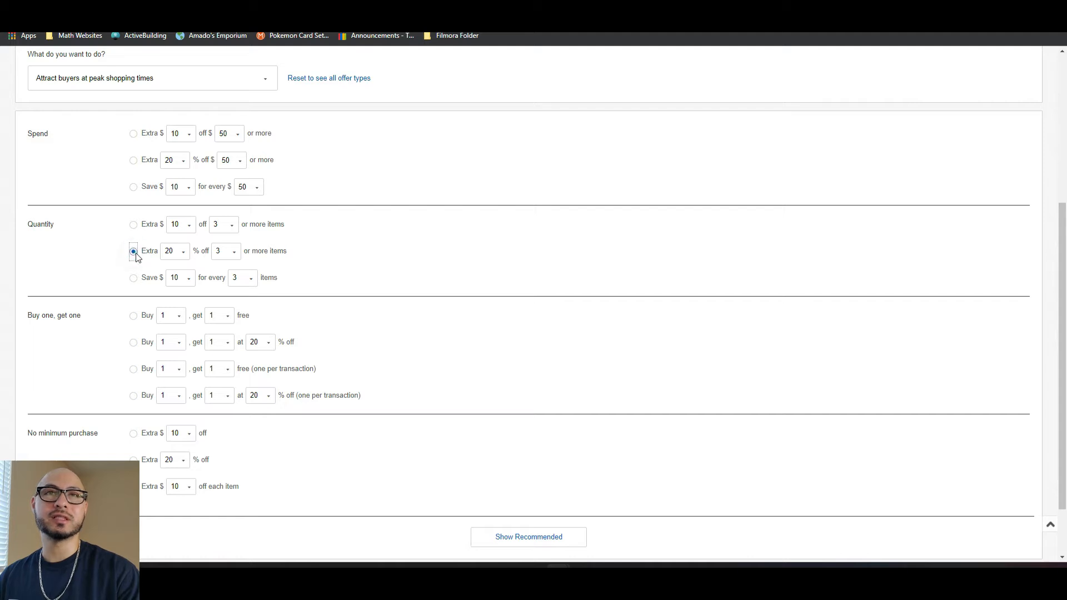
pyautogui.click(235, 254)
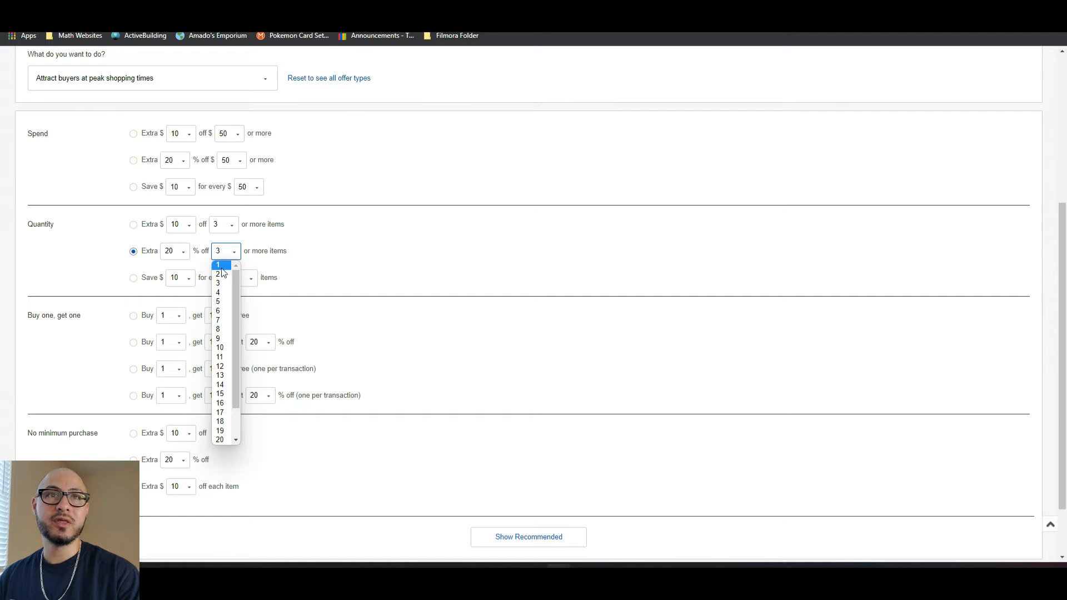
pyautogui.scroll(-2, 221, 400)
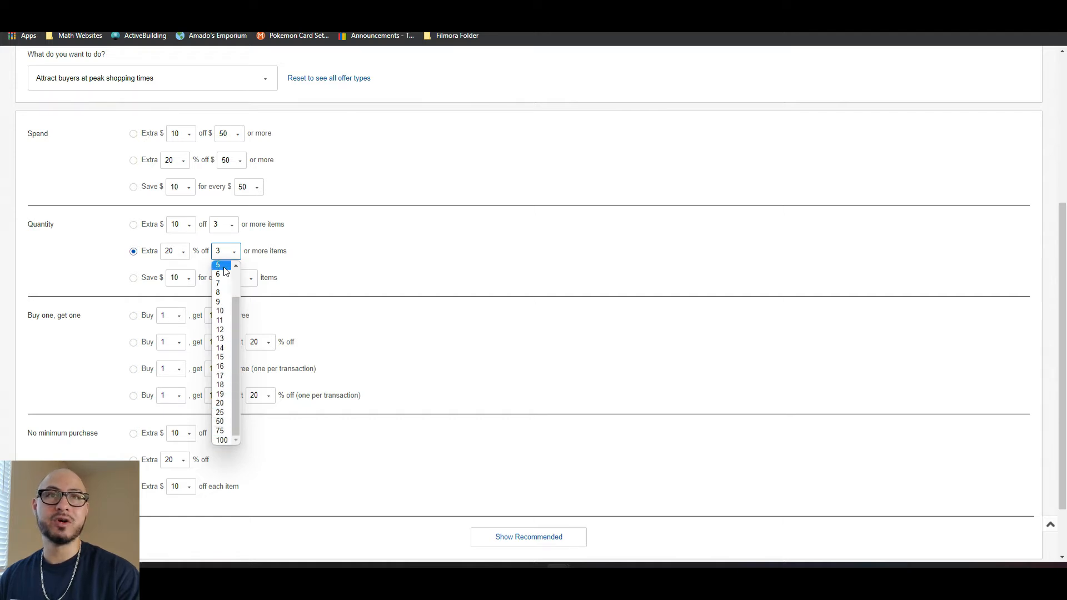
pyautogui.click(186, 254)
pyautogui.click(186, 254)
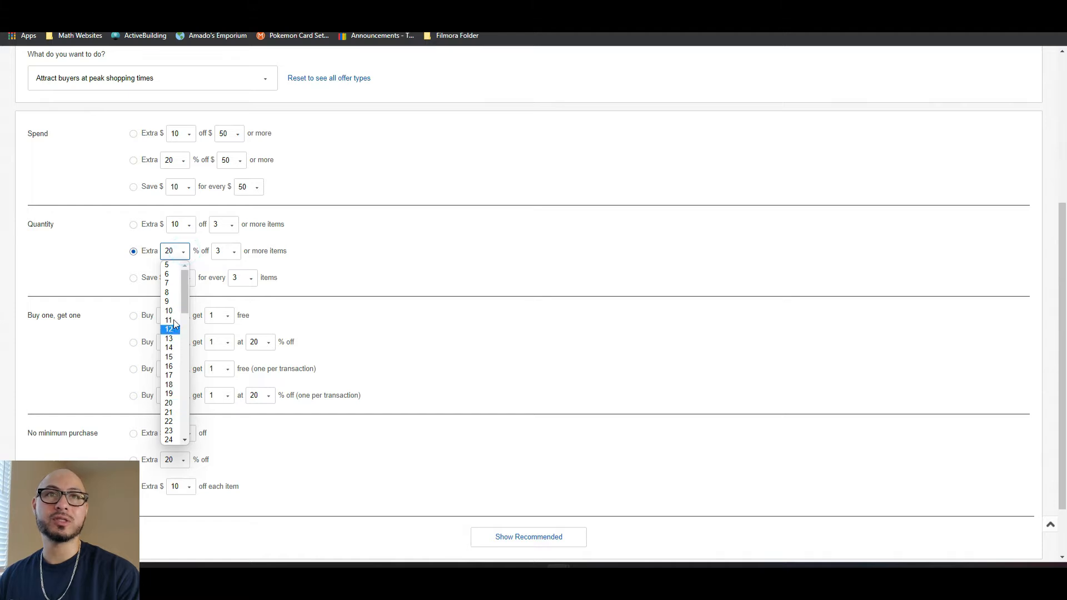
pyautogui.click(174, 266)
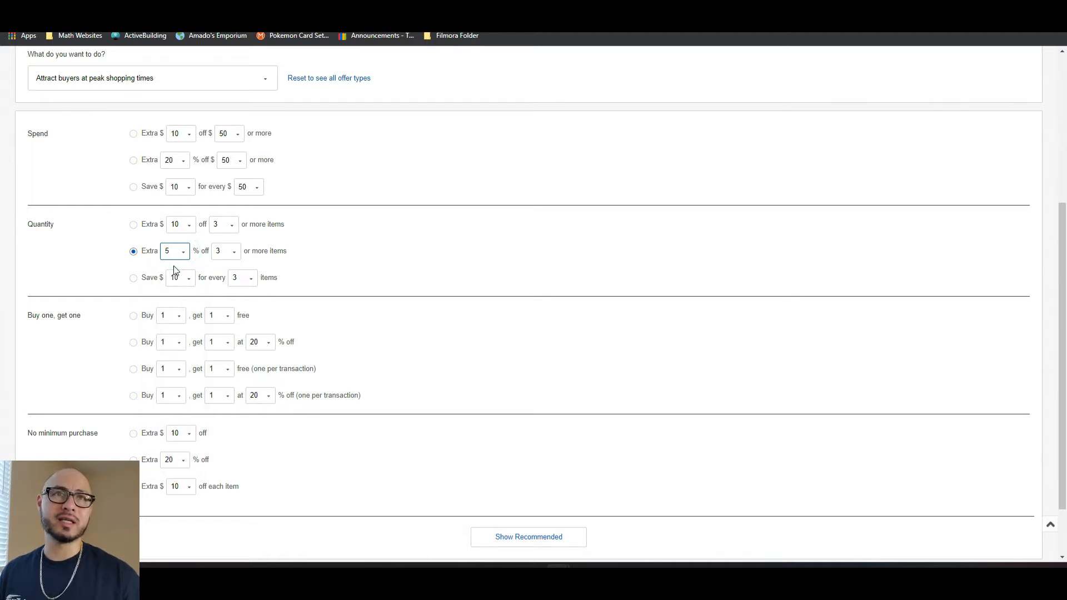
# Set the quantity offer's percentage discount to 80%
pyautogui.click(188, 257)
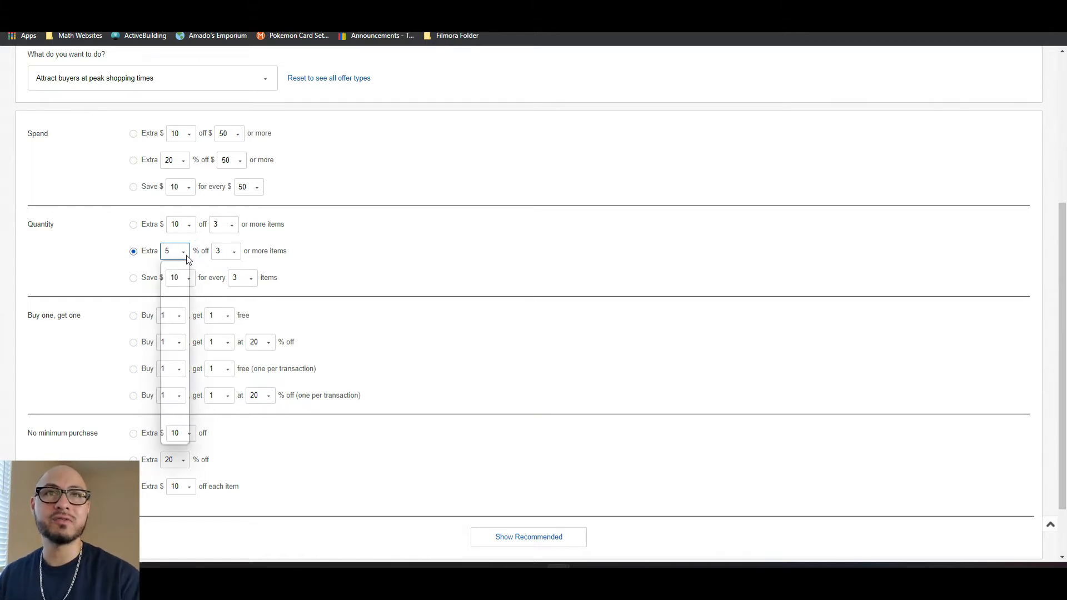
pyautogui.scroll(-10, 171, 339)
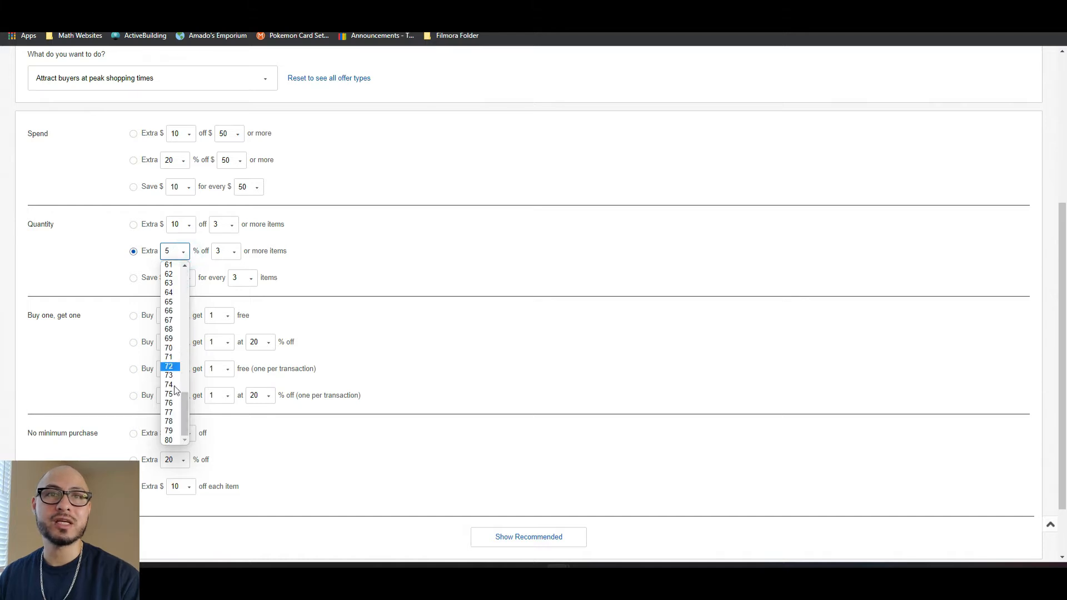
pyautogui.click(171, 440)
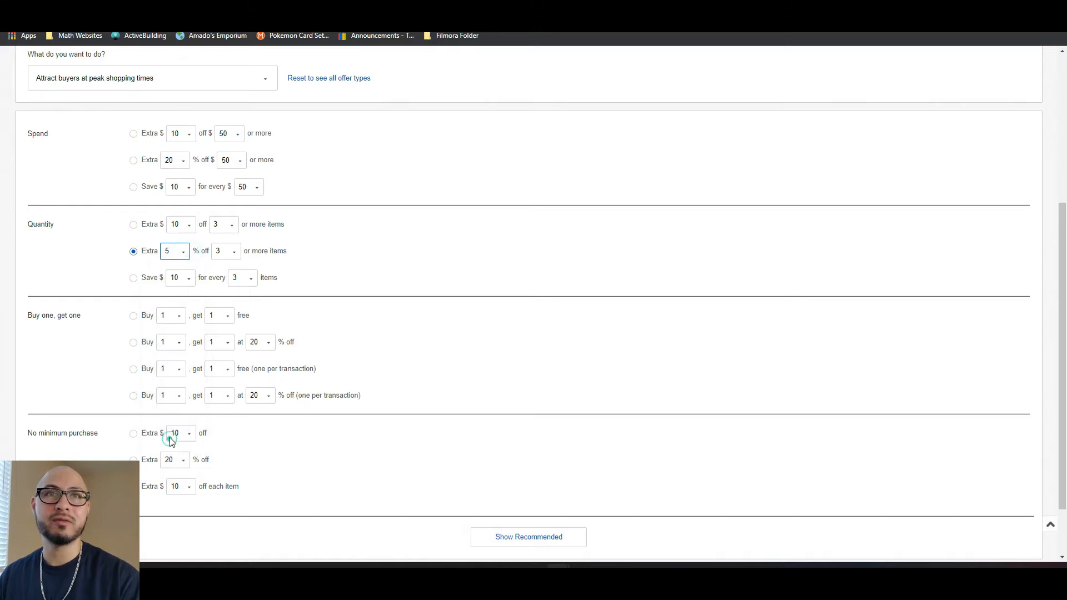
pyautogui.click(186, 257)
pyautogui.click(191, 224)
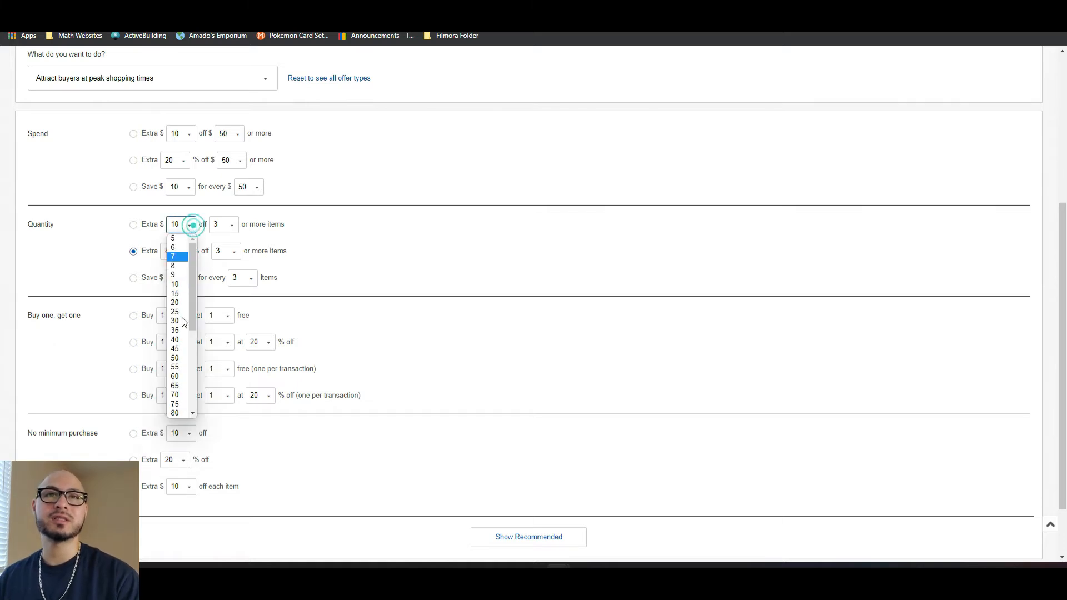
pyautogui.scroll(-4, 186, 336)
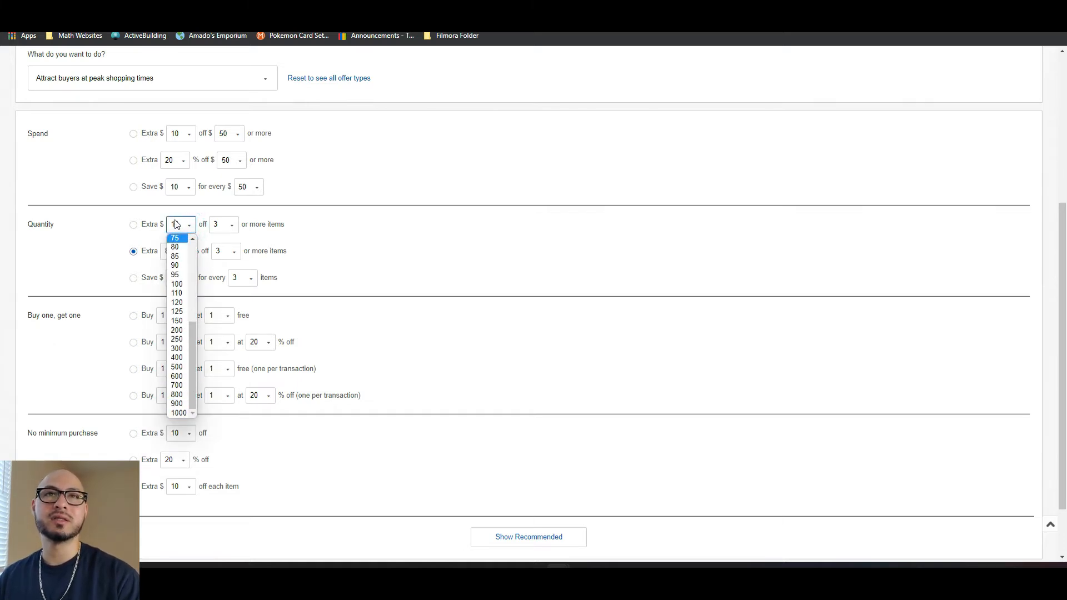
pyautogui.click(123, 225)
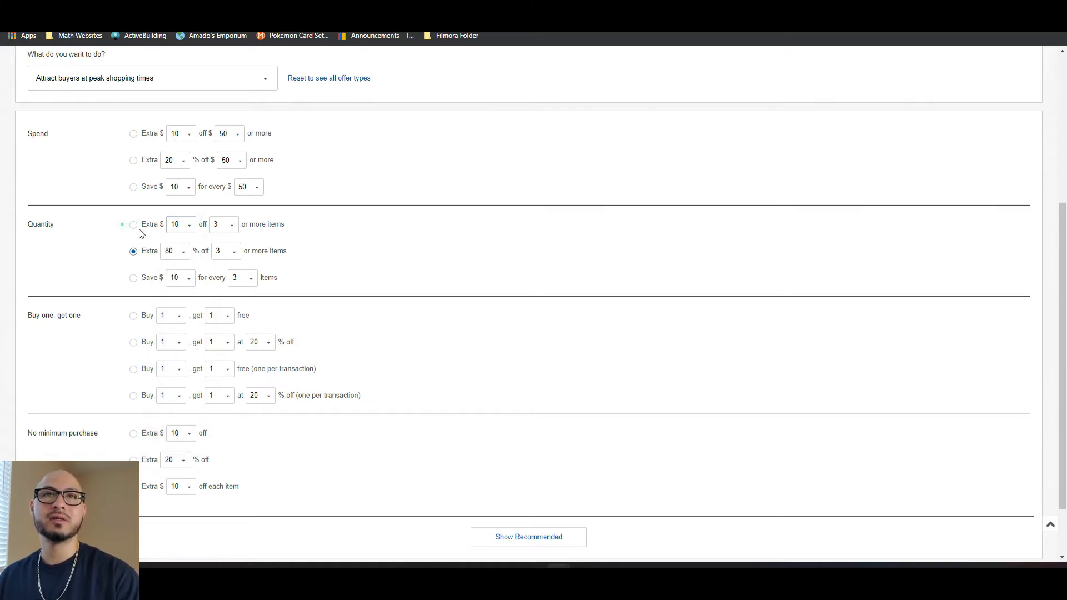
# Set the quantity-based percentage offer to an extra 20% off 2 or more items
pyautogui.click(182, 251)
pyautogui.scroll(10, 174, 311)
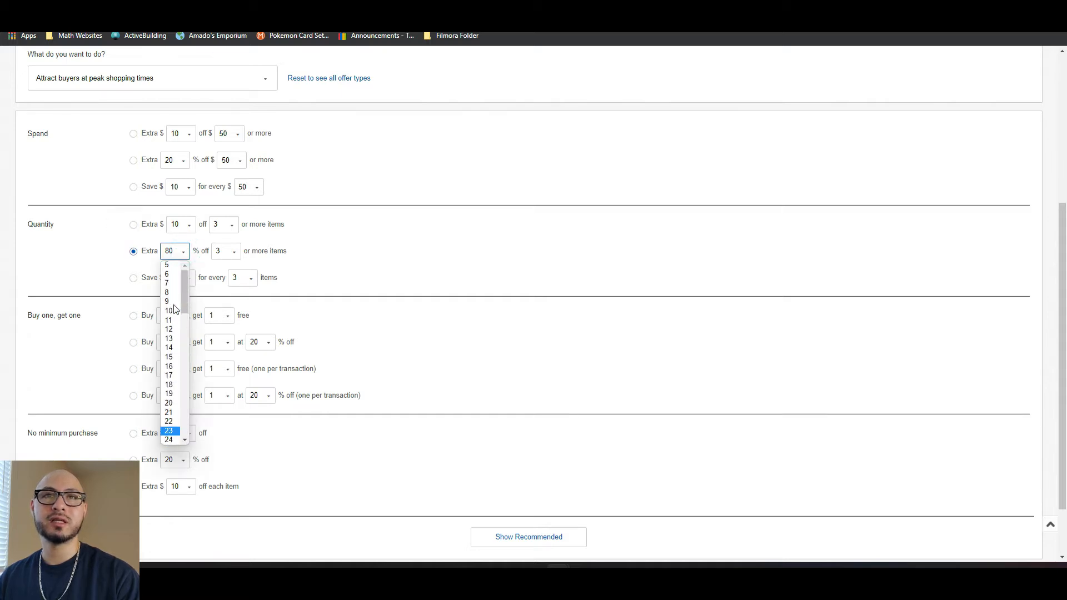
pyautogui.click(171, 404)
pyautogui.click(234, 253)
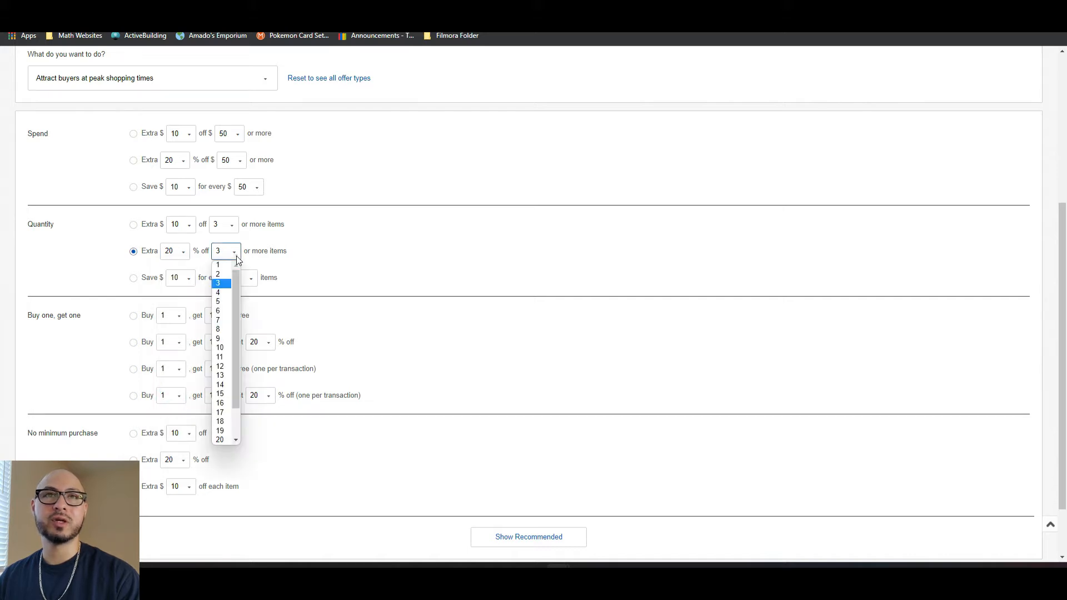
pyautogui.click(305, 257)
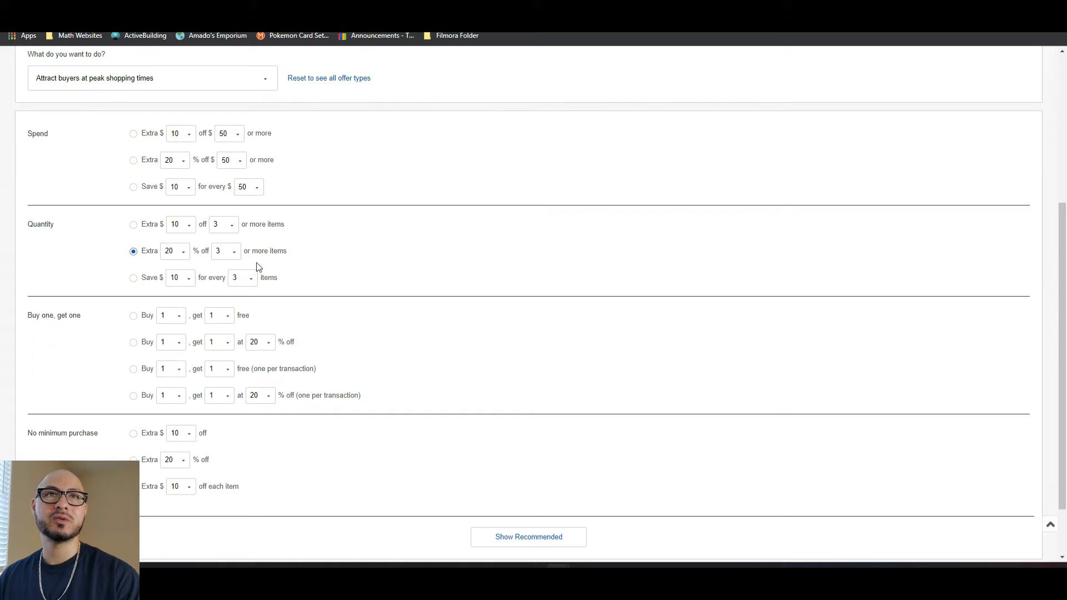
pyautogui.click(236, 252)
pyautogui.click(229, 276)
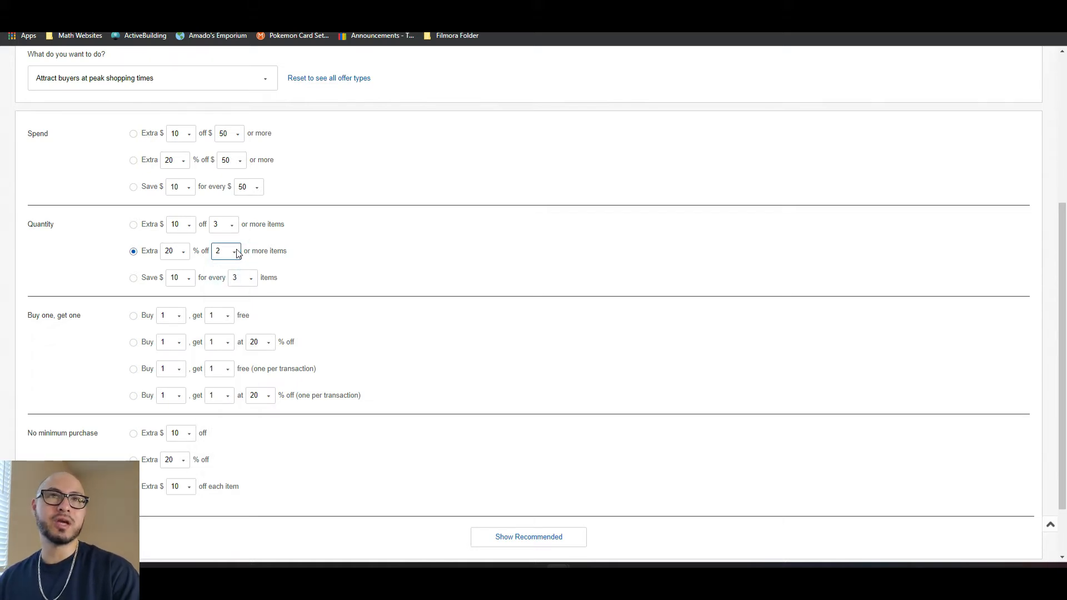
pyautogui.click(236, 252)
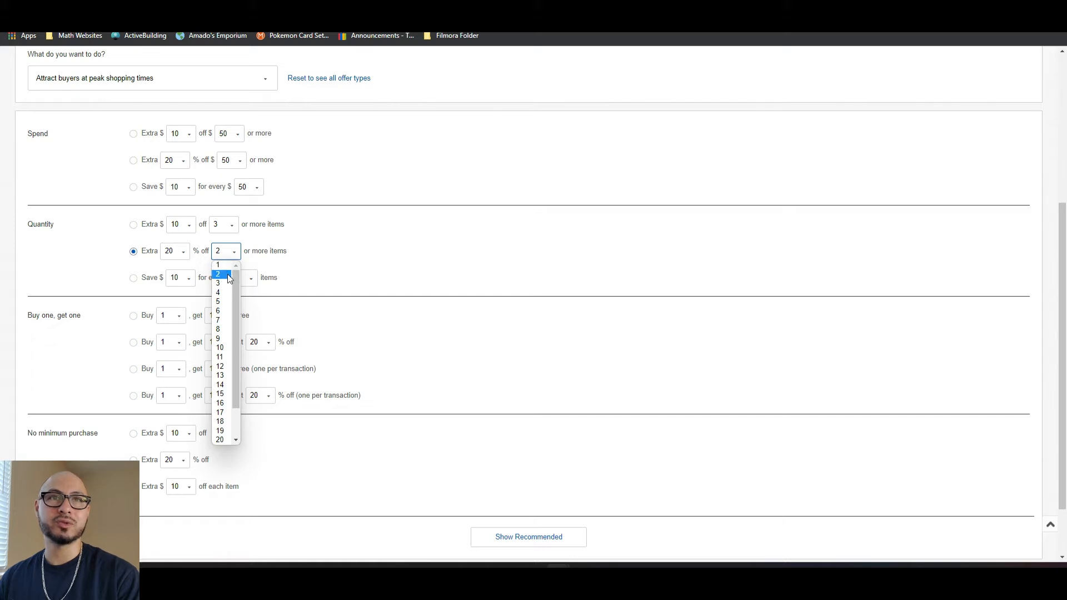
pyautogui.click(349, 275)
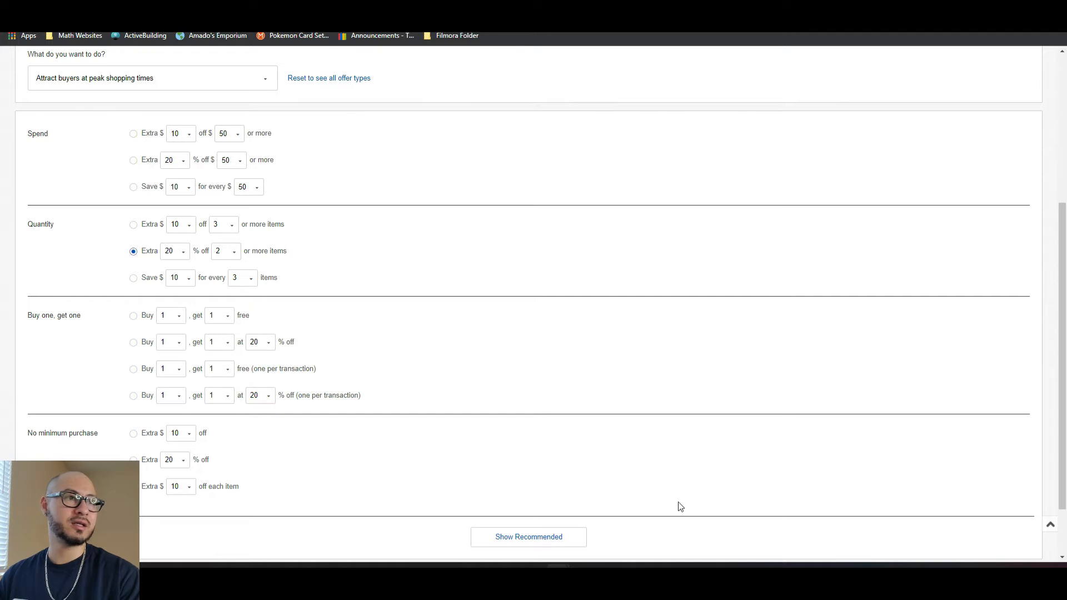
# Continue to item selection and choose to include listings by creating rules
pyautogui.scroll(-2, 733, 484)
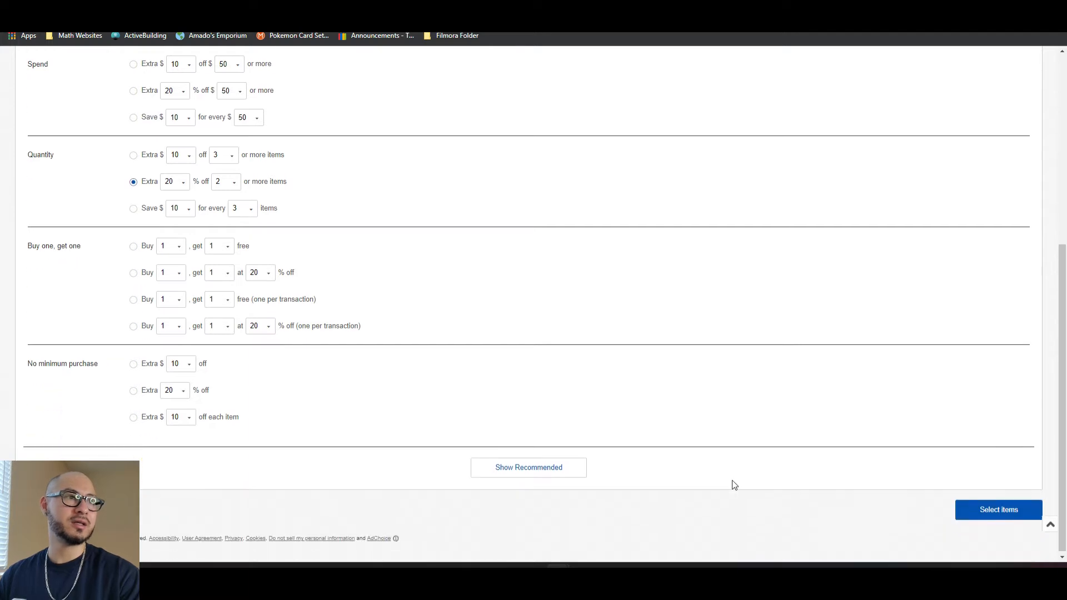
pyautogui.click(1012, 509)
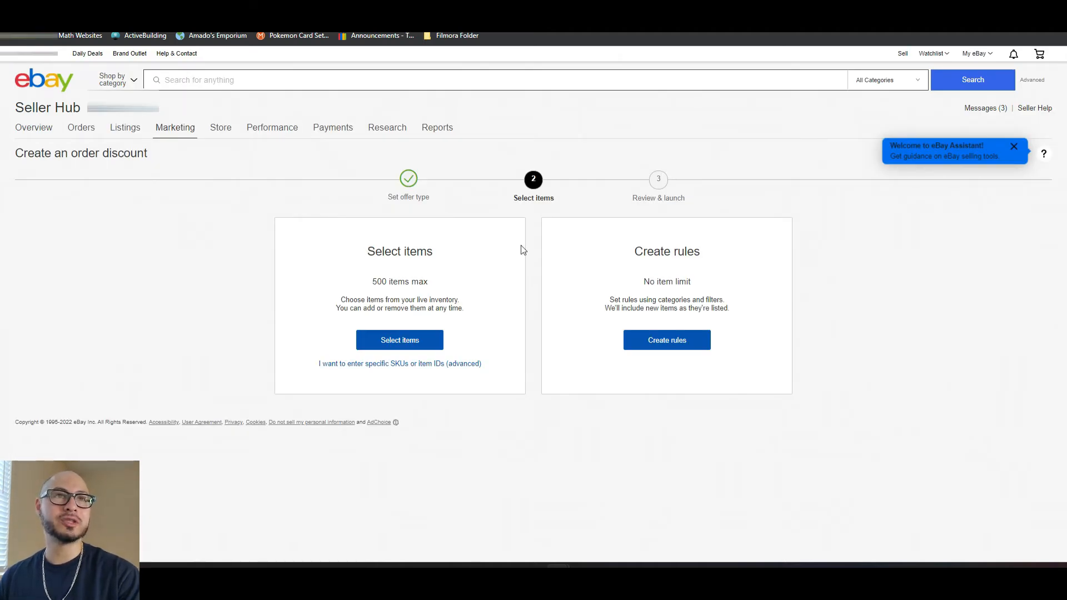
pyautogui.click(380, 254)
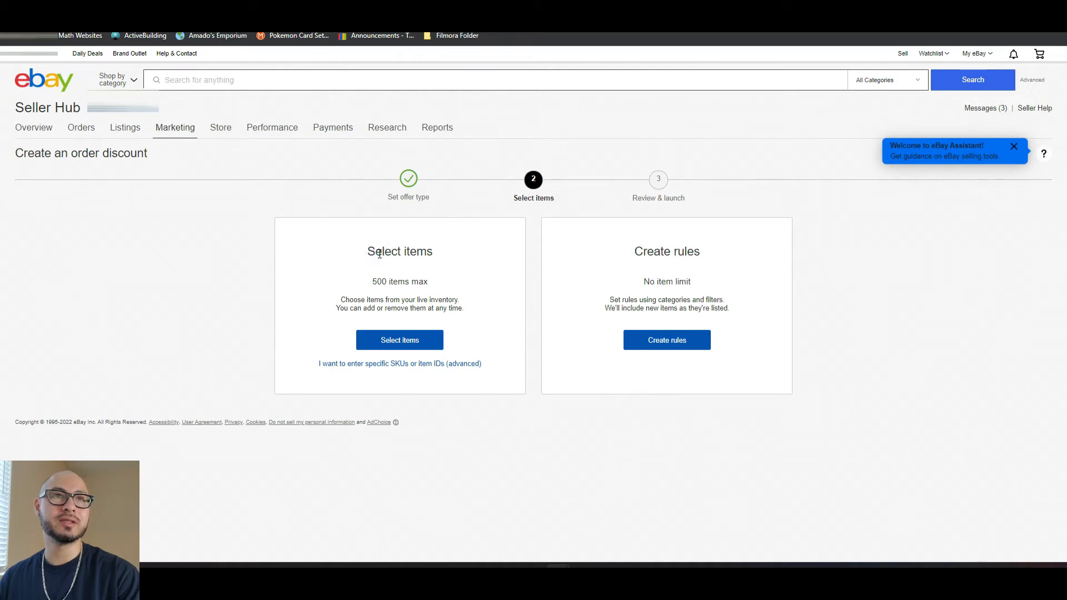
pyautogui.click(653, 251)
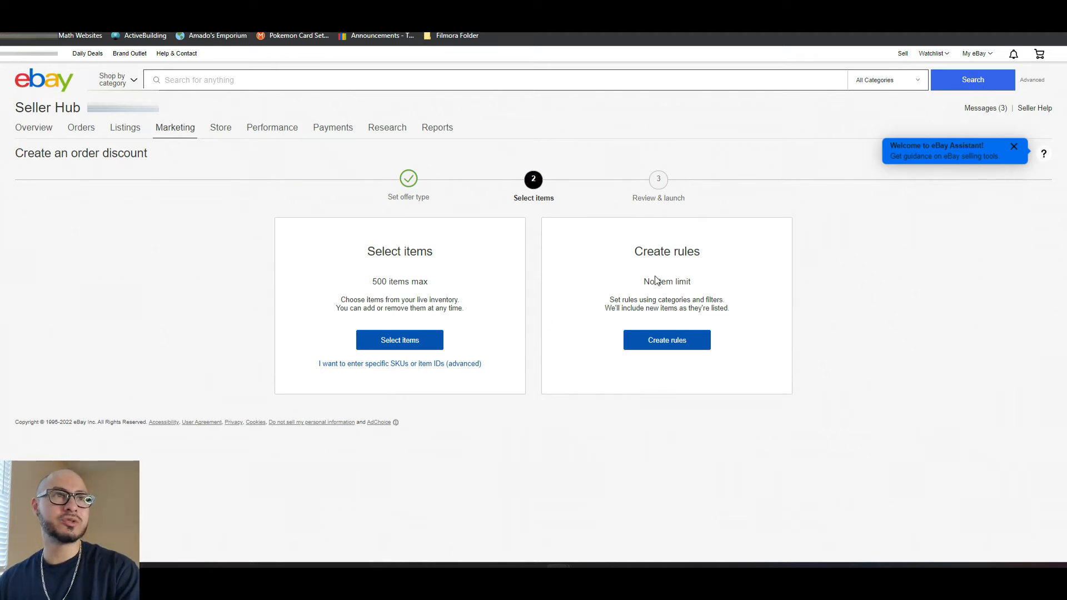
pyautogui.click(661, 343)
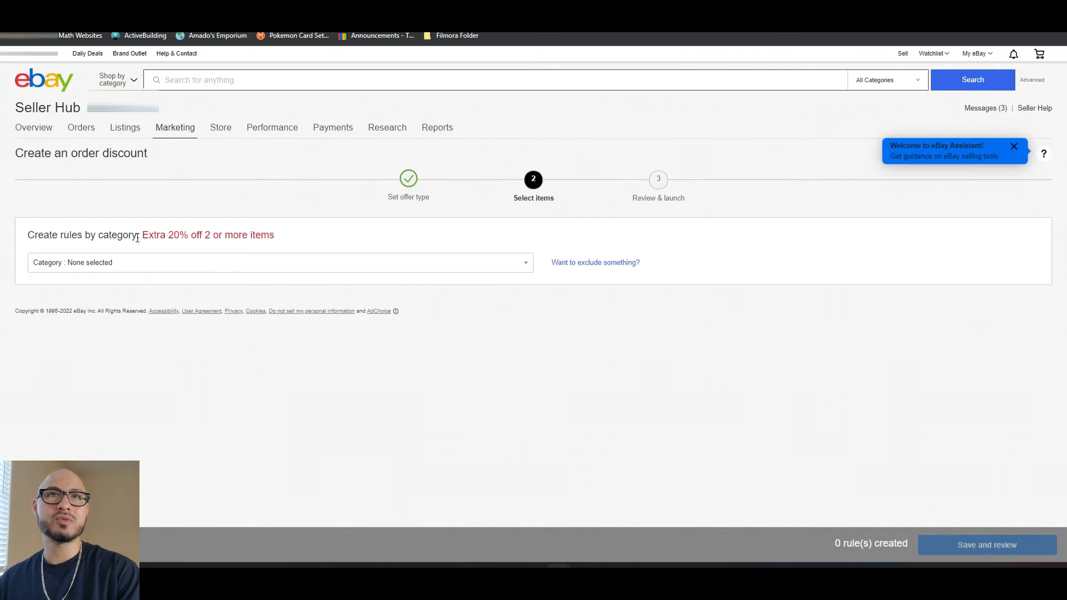
# Open the rule's category choices and expand the subcategories of Clothing, Shoes & Accessories
pyautogui.moveTo(141, 236); pyautogui.dragTo(276, 238)
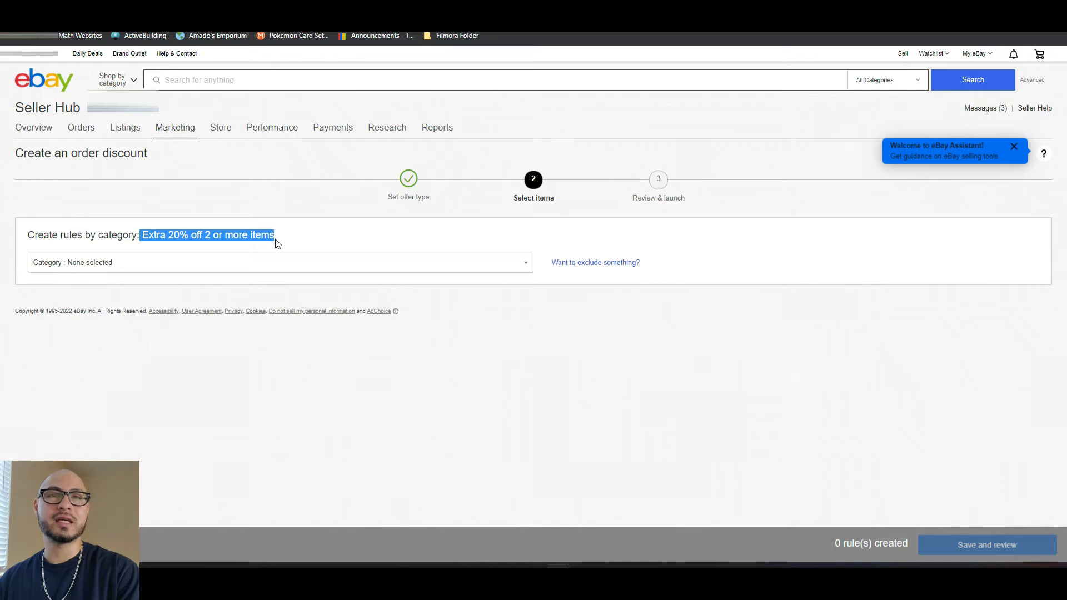
pyautogui.click(159, 247)
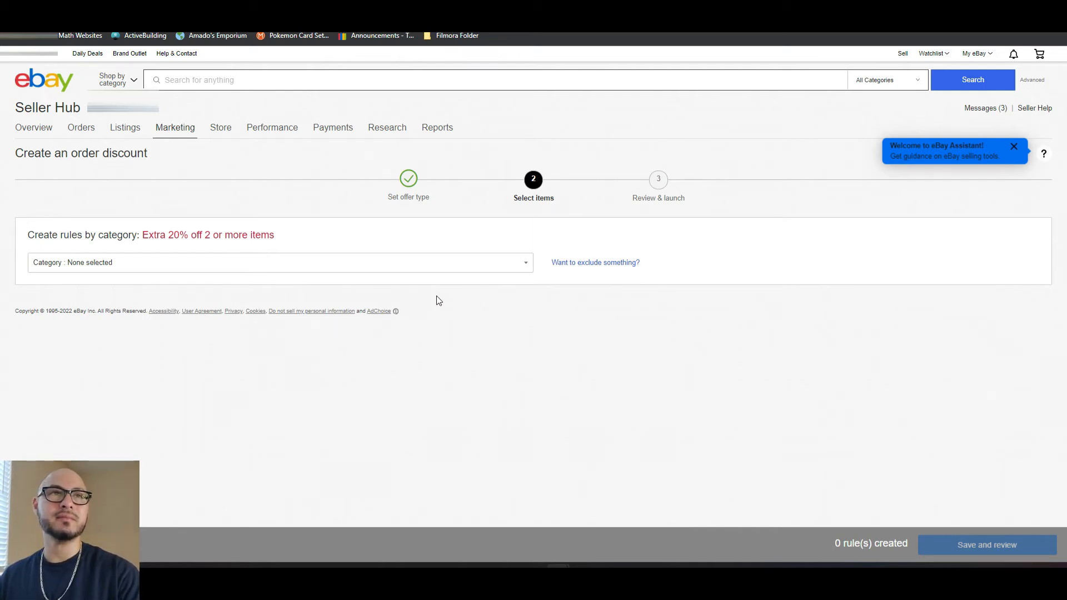
pyautogui.click(529, 266)
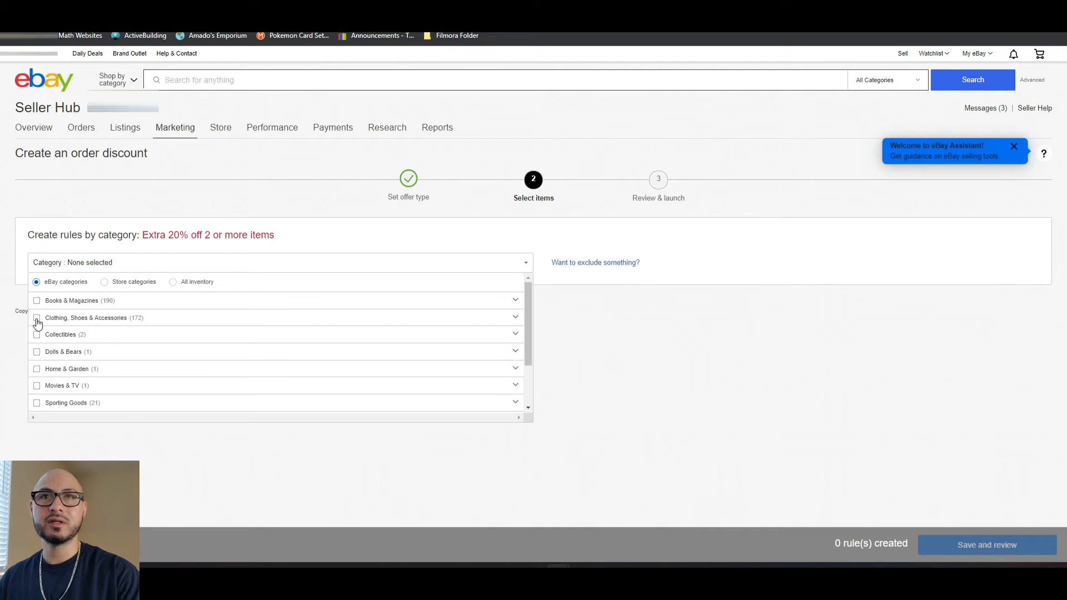
pyautogui.click(517, 319)
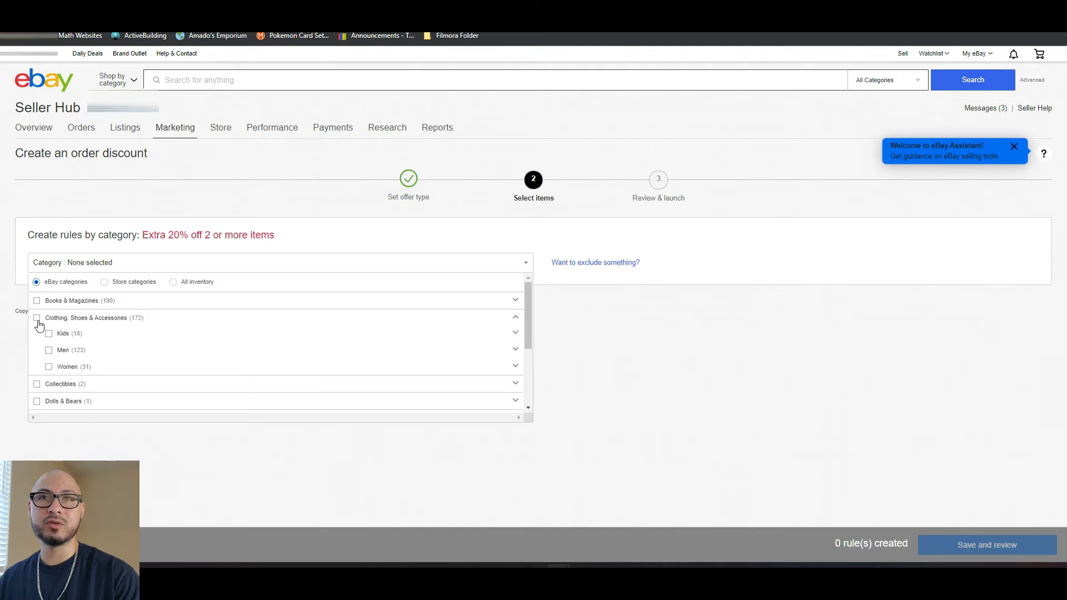
pyautogui.click(50, 352)
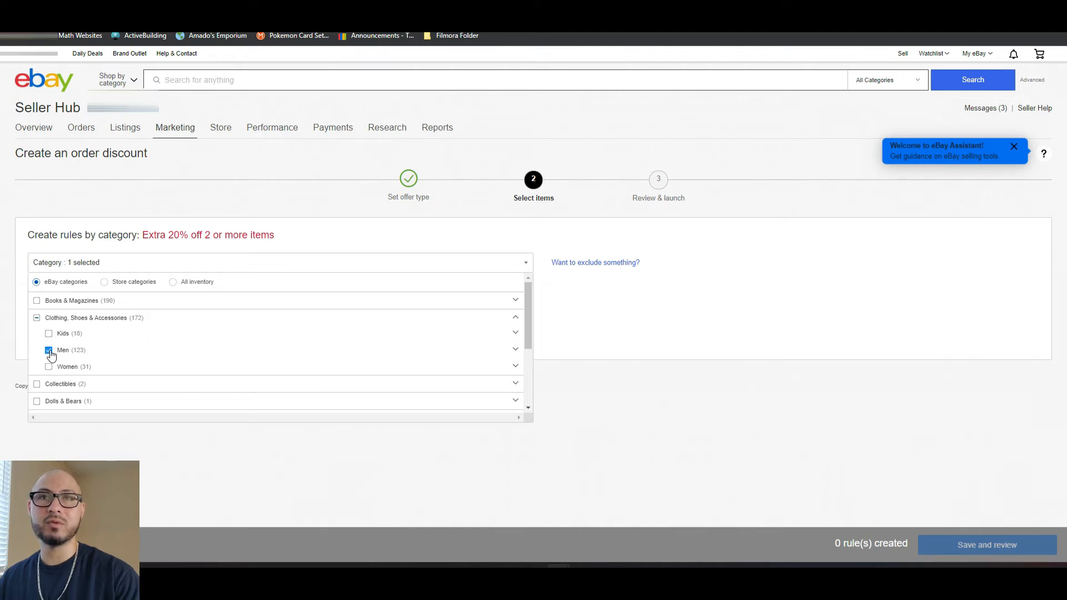
pyautogui.click(50, 368)
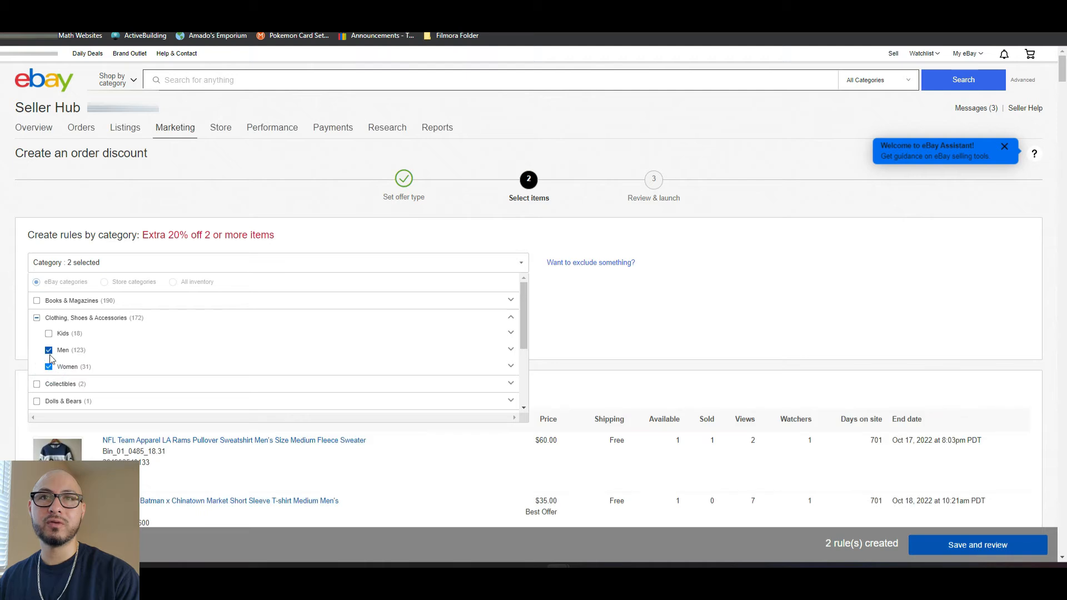
pyautogui.click(49, 350)
pyautogui.click(49, 367)
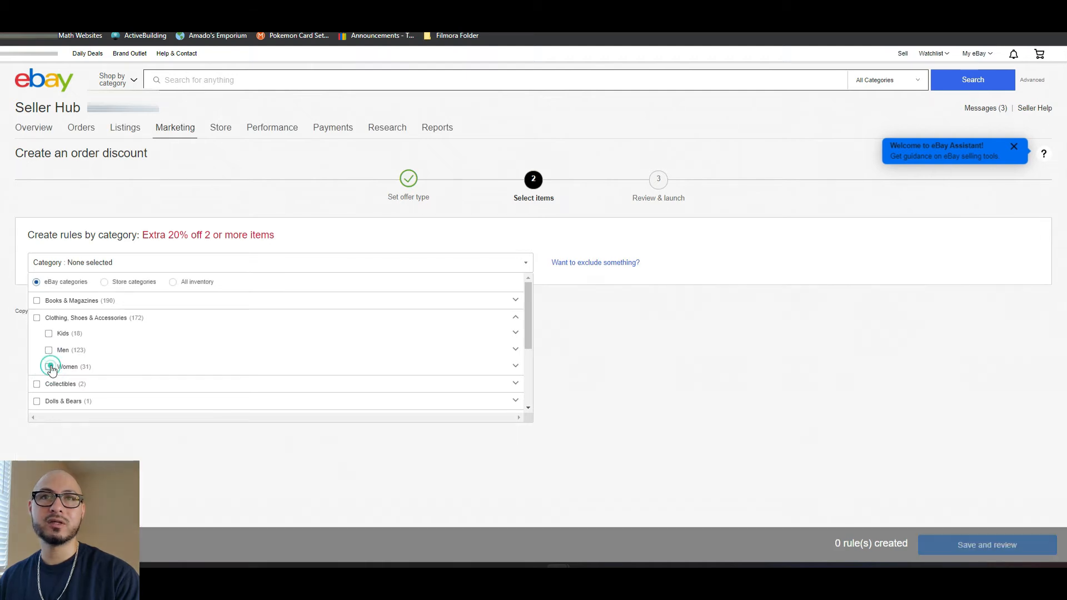
# Apply the rule to the entire Clothing, Shoes & Accessories category and close the category choices
pyautogui.click(37, 318)
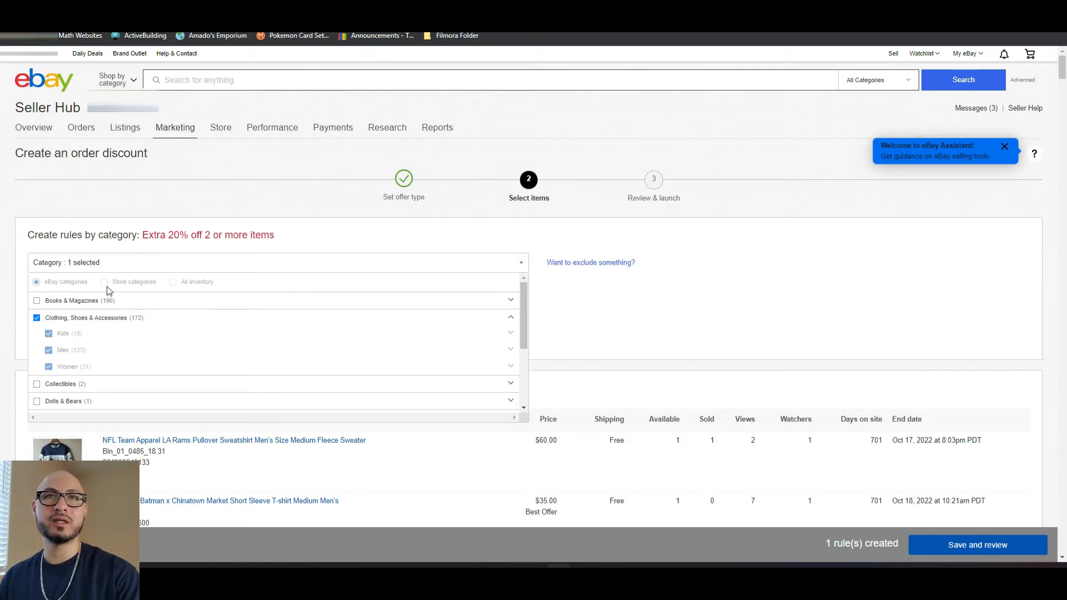
pyautogui.click(521, 265)
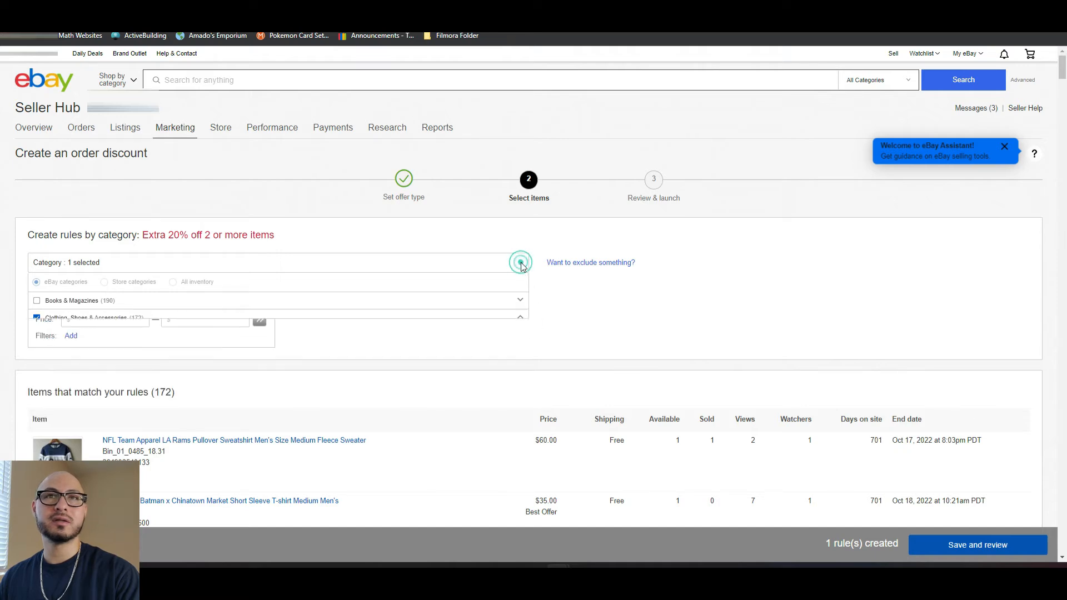
# Examine the rule's price range fields and the list of items that match the category rule
pyautogui.scroll(-1, 328, 303)
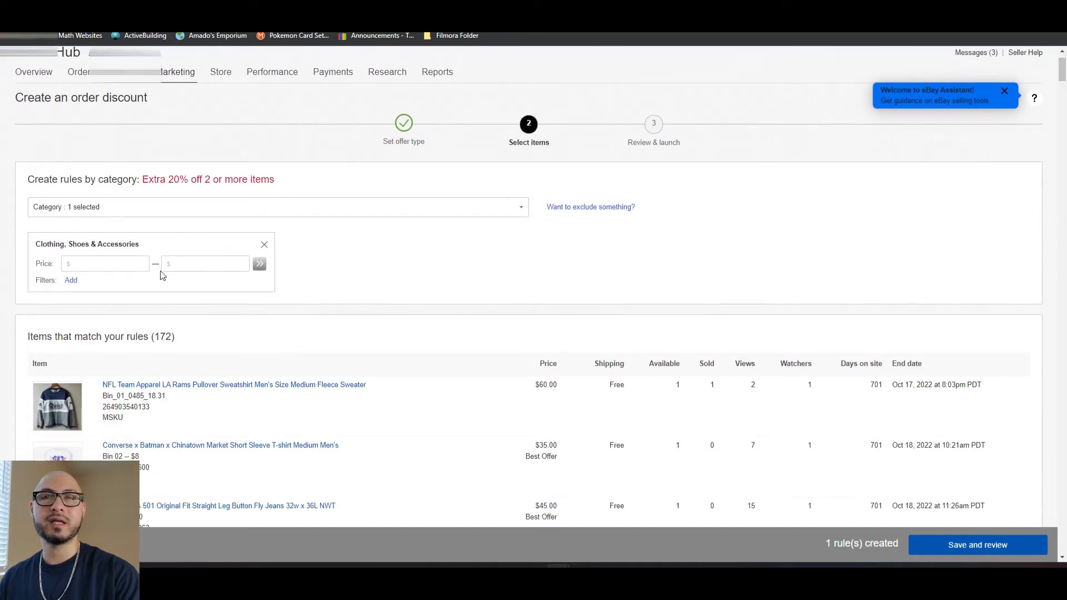
pyautogui.click(109, 264)
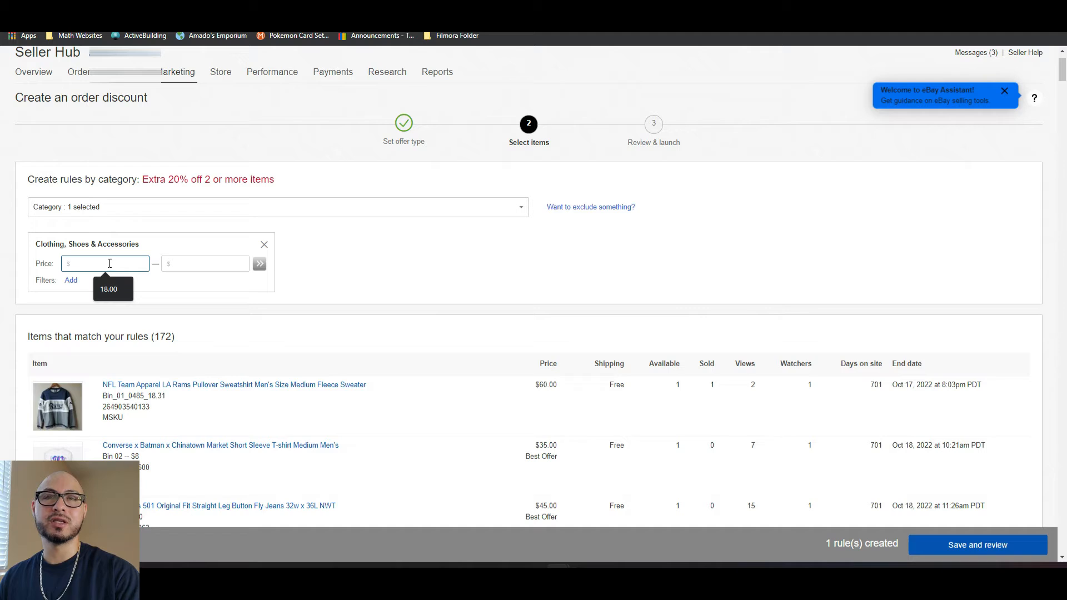
pyautogui.scroll(-1, 222, 338)
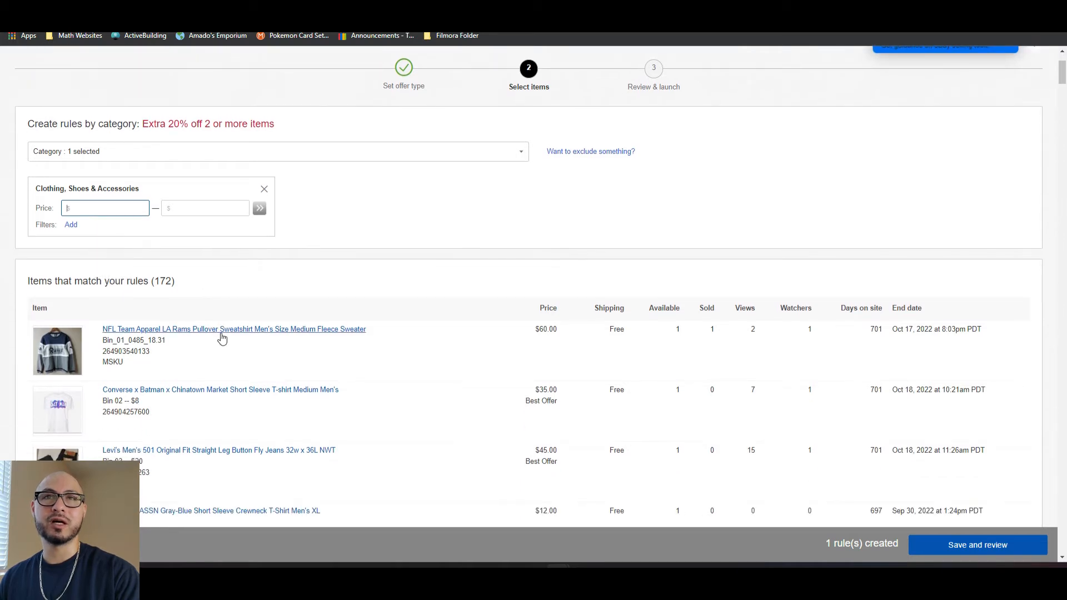
pyautogui.scroll(1, 225, 289)
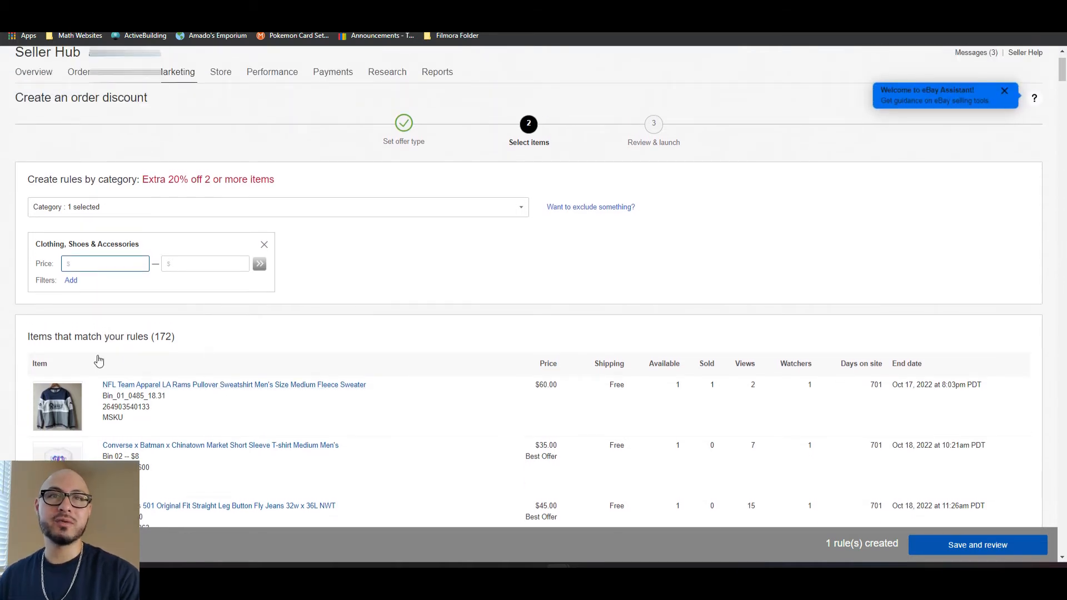
pyautogui.moveTo(151, 339); pyautogui.dragTo(177, 340)
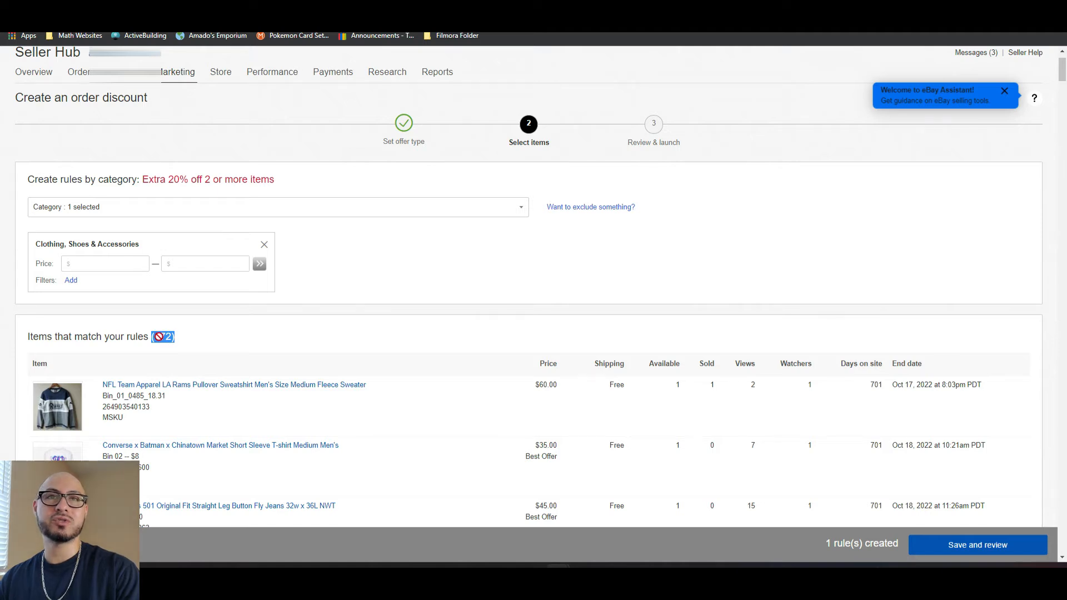
pyautogui.click(192, 336)
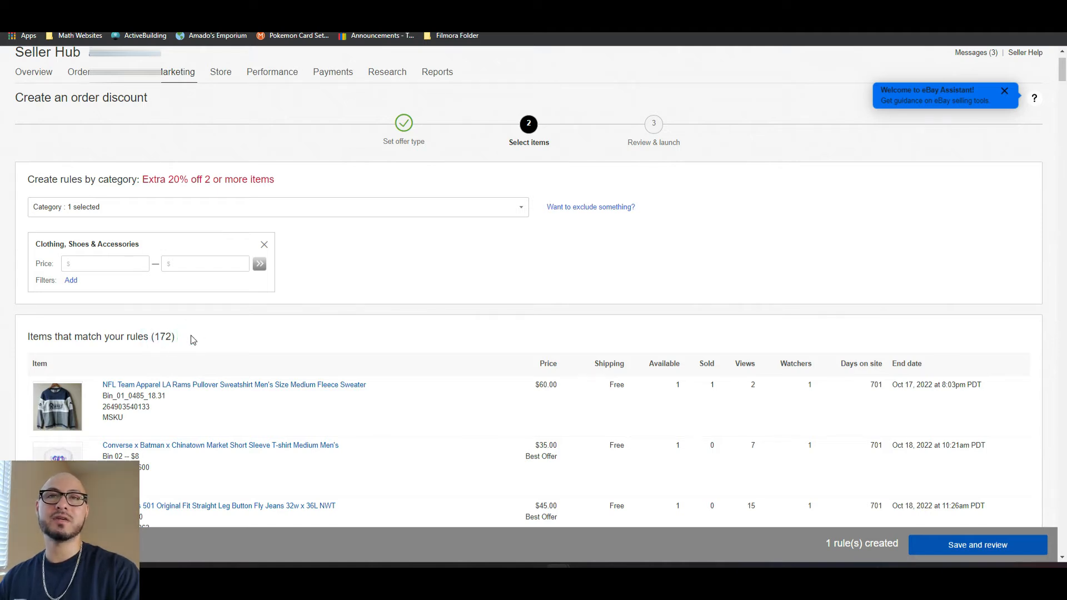
pyautogui.scroll(-3, 197, 350)
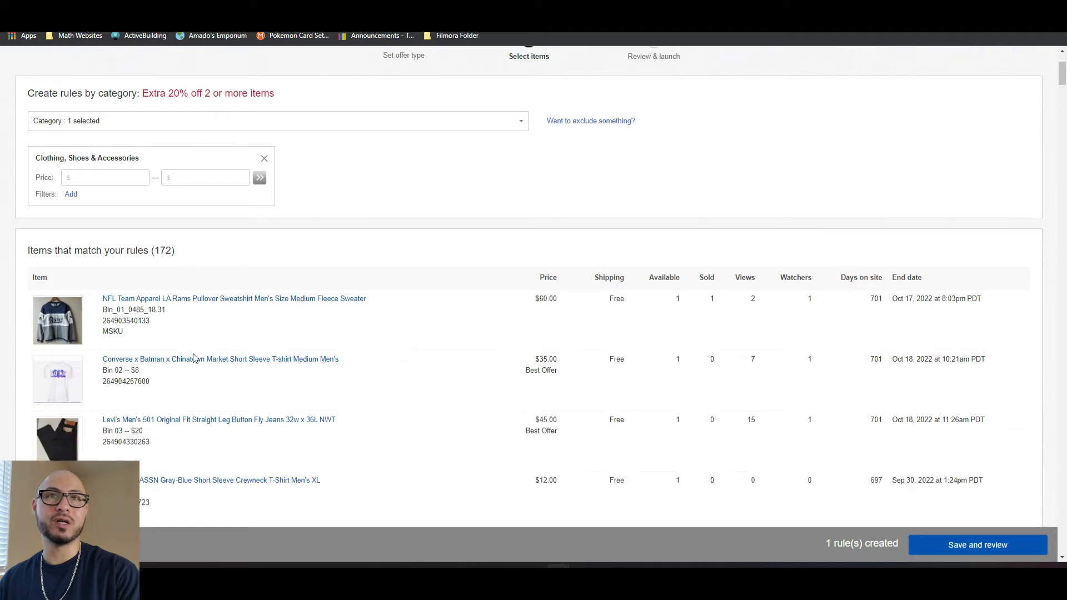
pyautogui.scroll(-3, 198, 363)
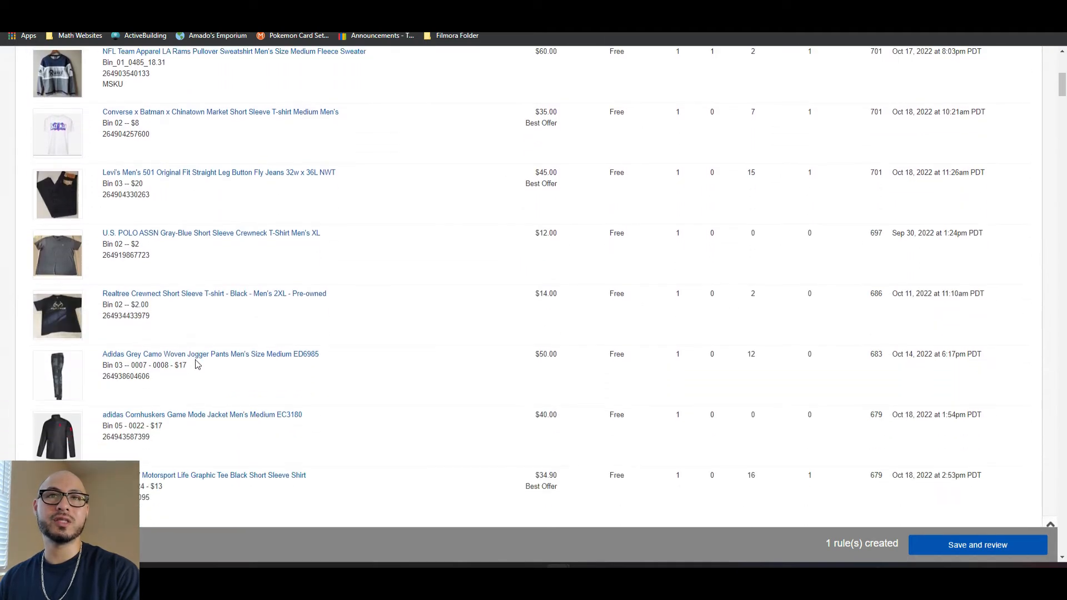
pyautogui.scroll(-3, 197, 363)
pyautogui.scroll(-2, 197, 364)
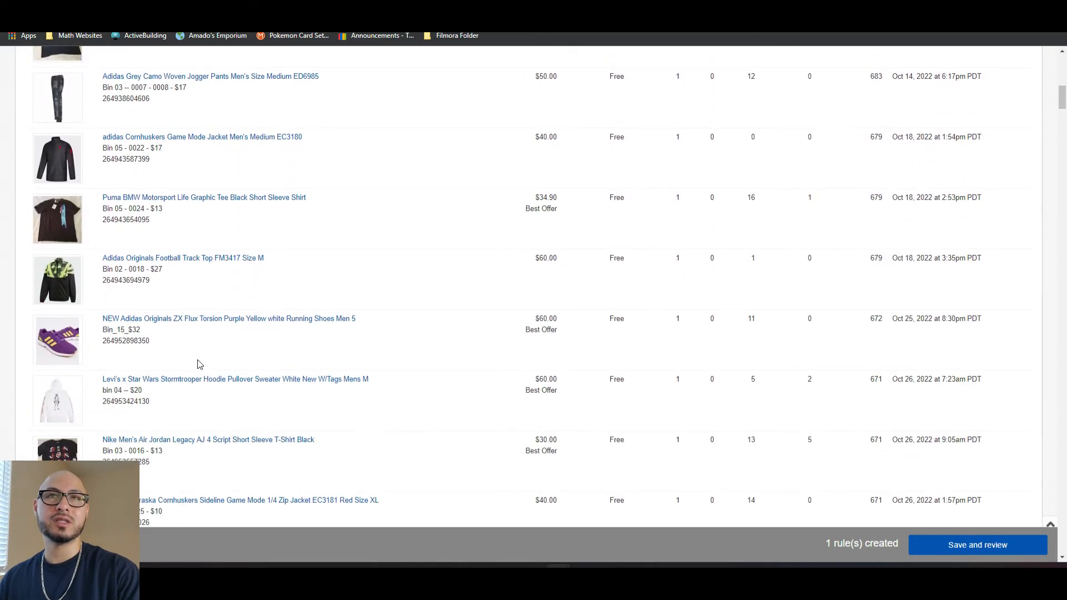
pyautogui.scroll(-3, 186, 408)
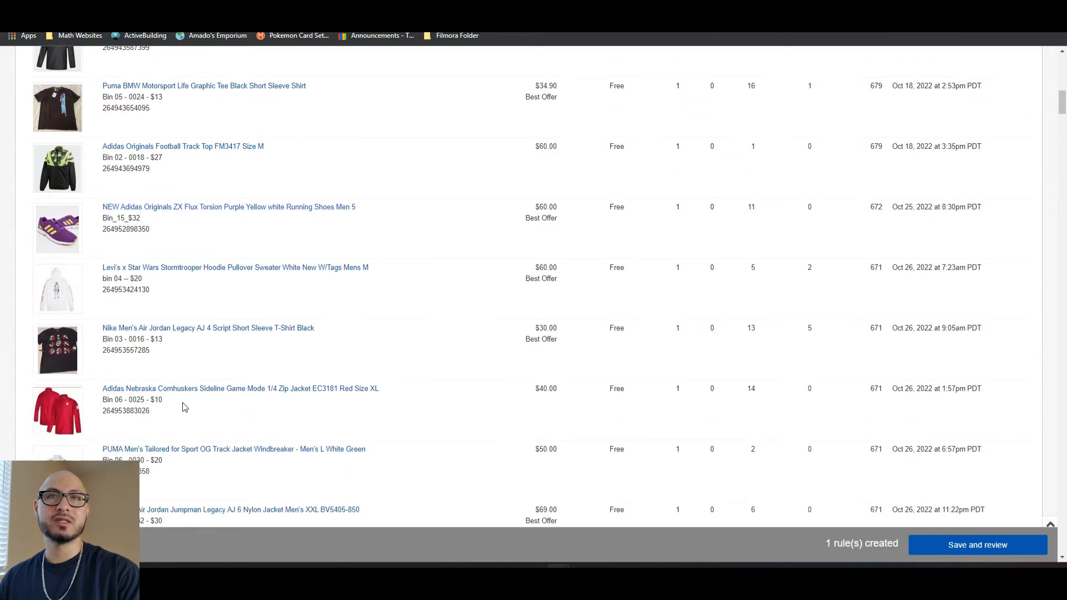
pyautogui.scroll(-5, 235, 452)
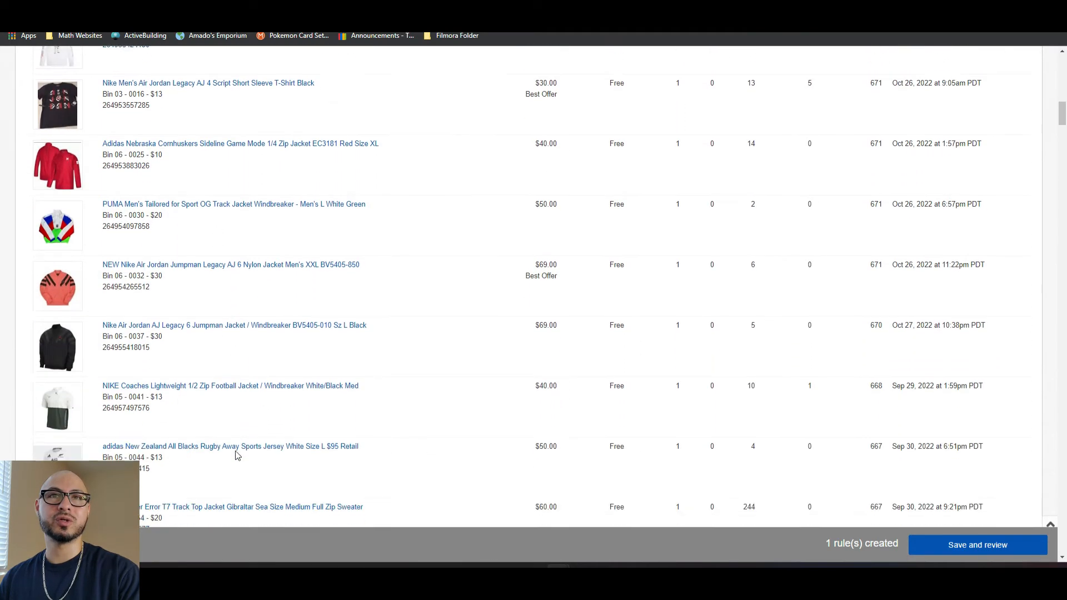
pyautogui.scroll(-15, 237, 456)
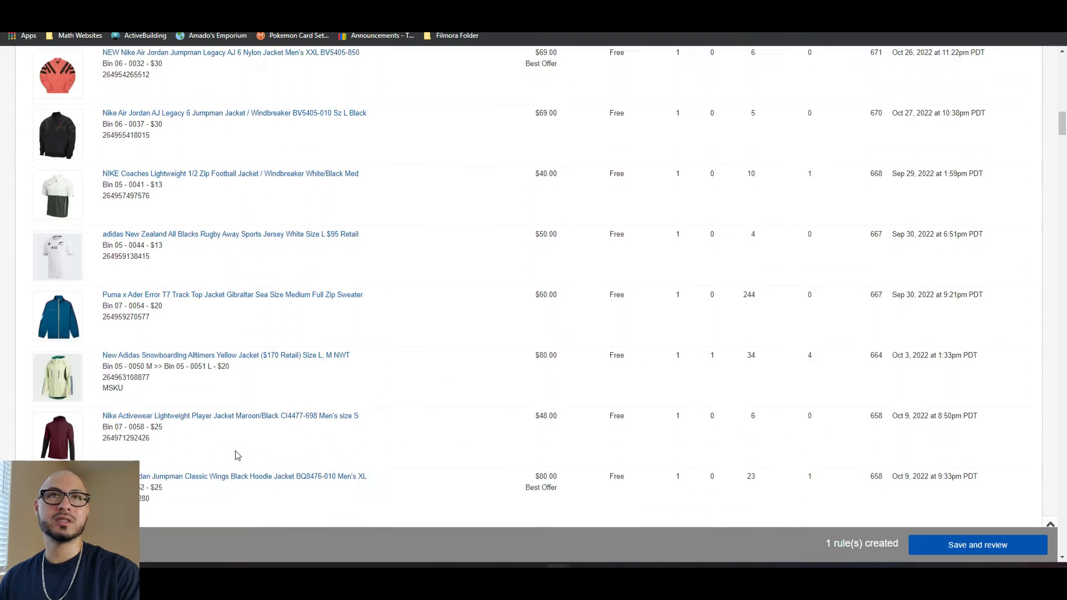
# Look back through the listings matching the rule and inspect its minimum and maximum price fields
pyautogui.scroll(15, 240, 456)
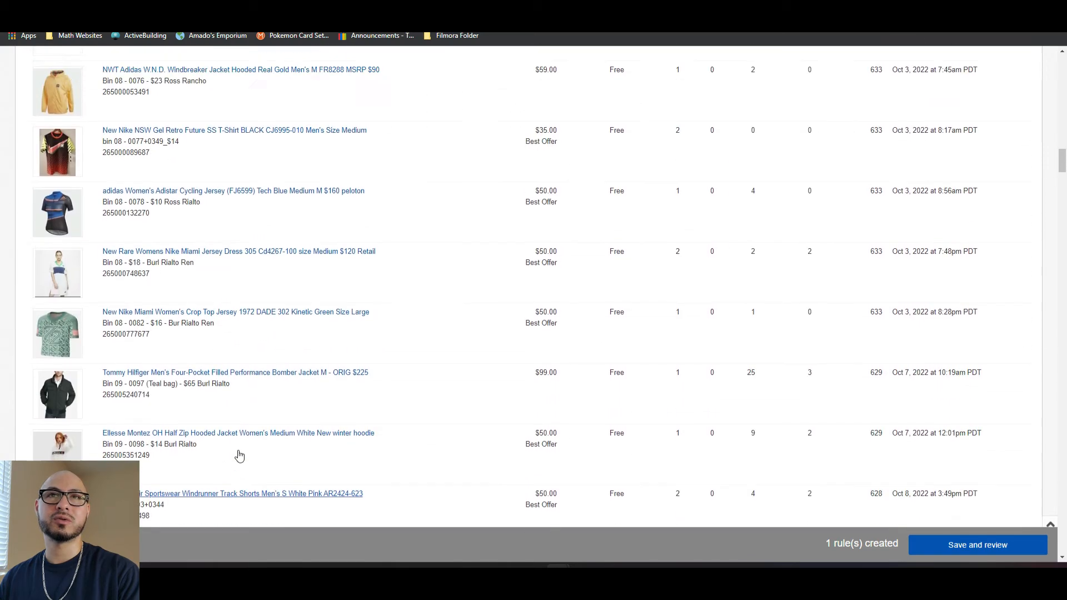
pyautogui.scroll(15, 241, 453)
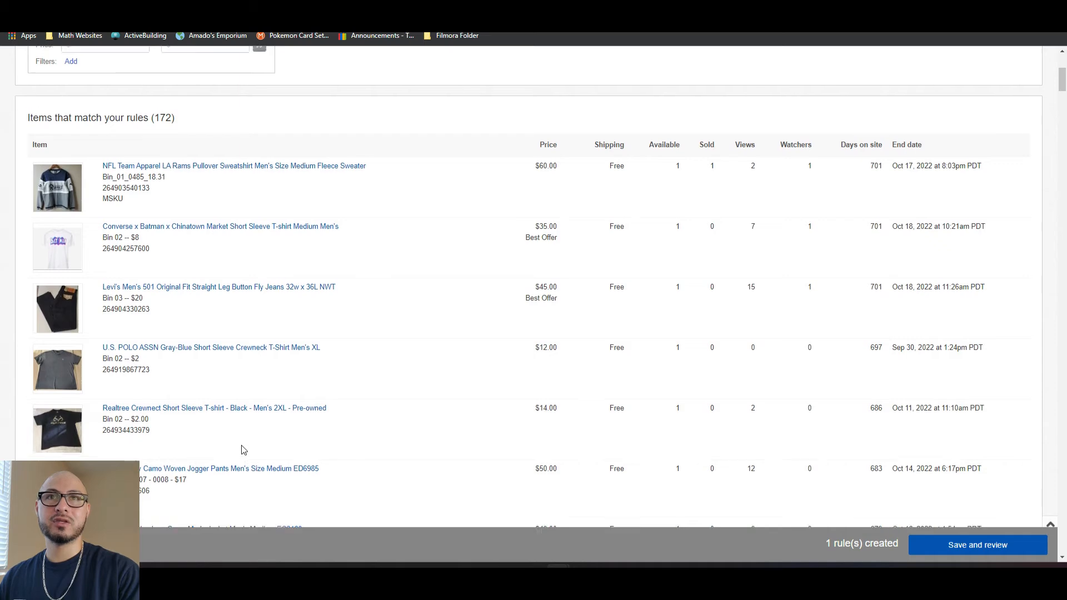
pyautogui.scroll(4, 242, 448)
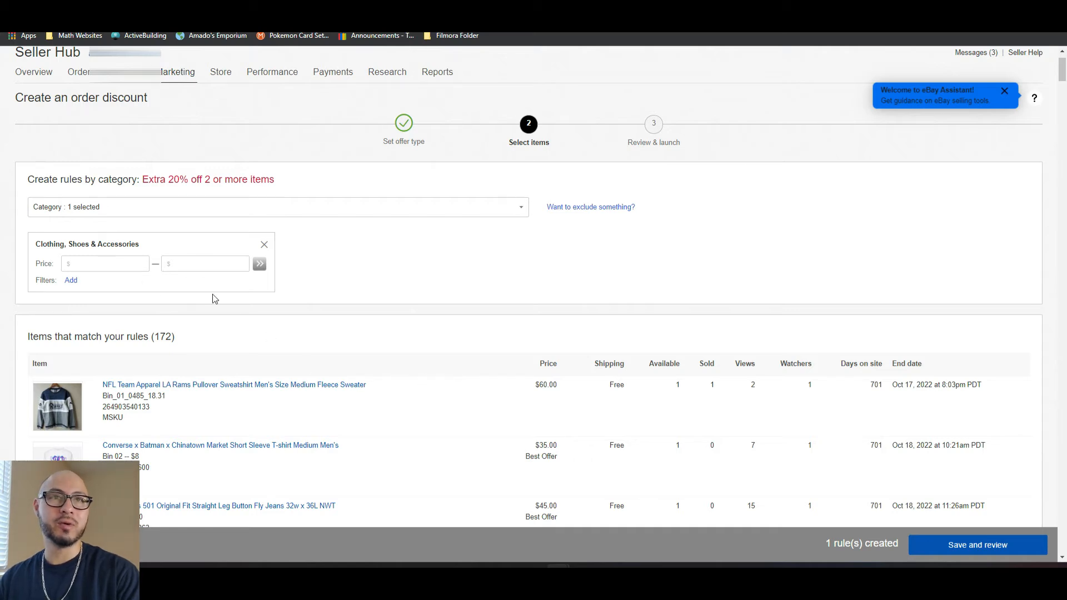
pyautogui.click(203, 265)
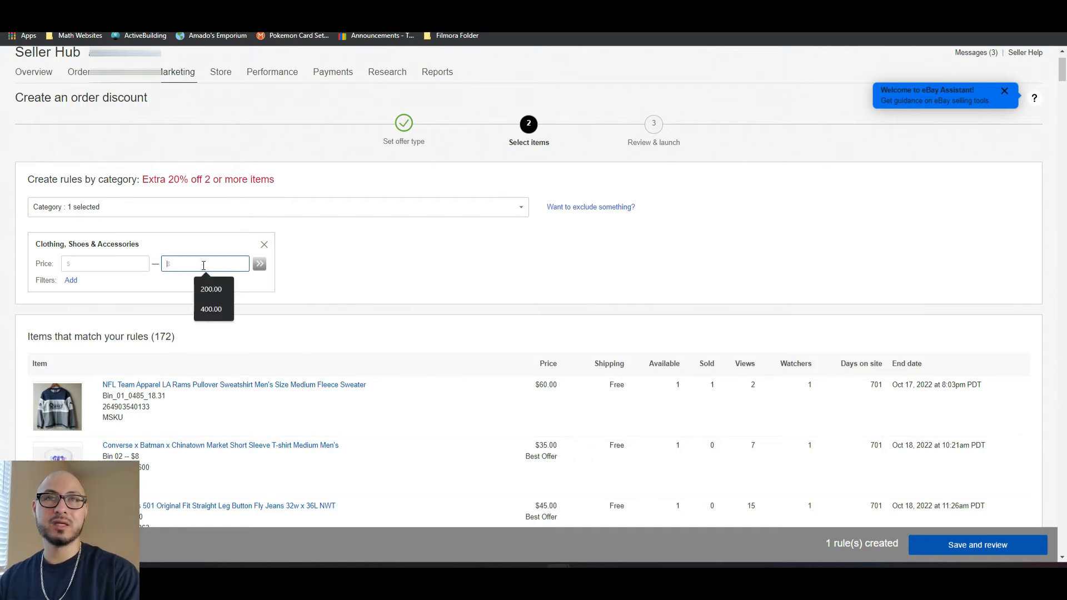
pyautogui.click(141, 262)
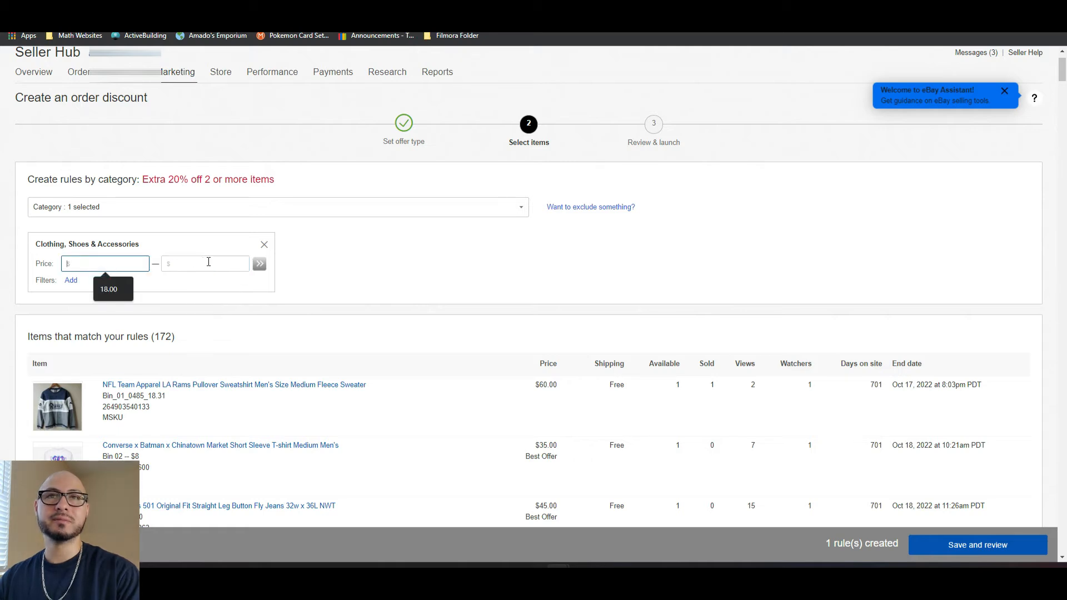
pyautogui.click(99, 261)
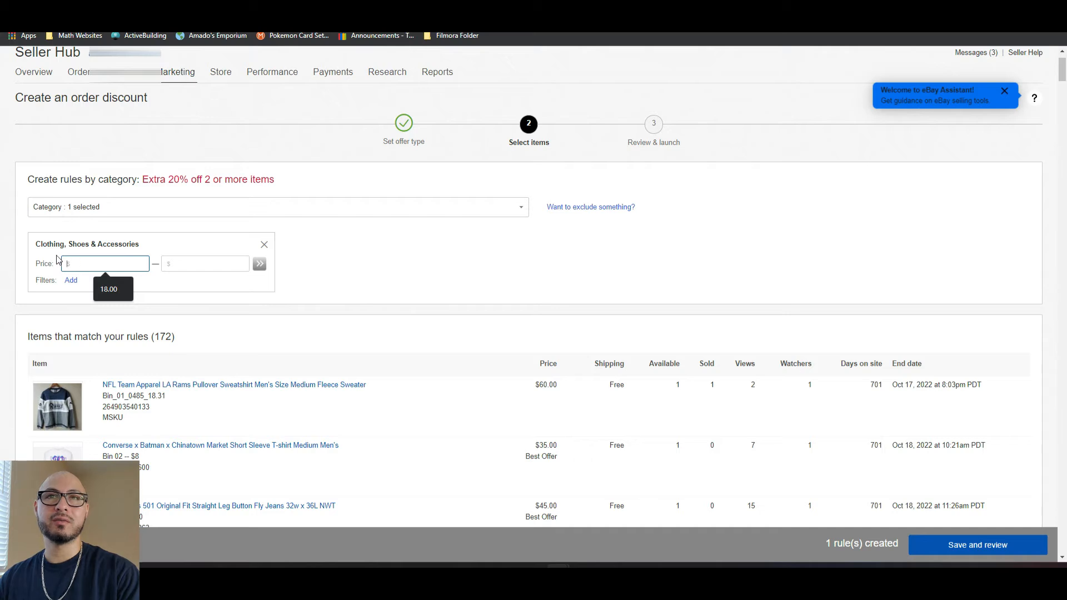
# View the Brand and Item Condition filters available for the Clothing, Shoes & Accessories rule, and close them without selecting any
pyautogui.click(72, 281)
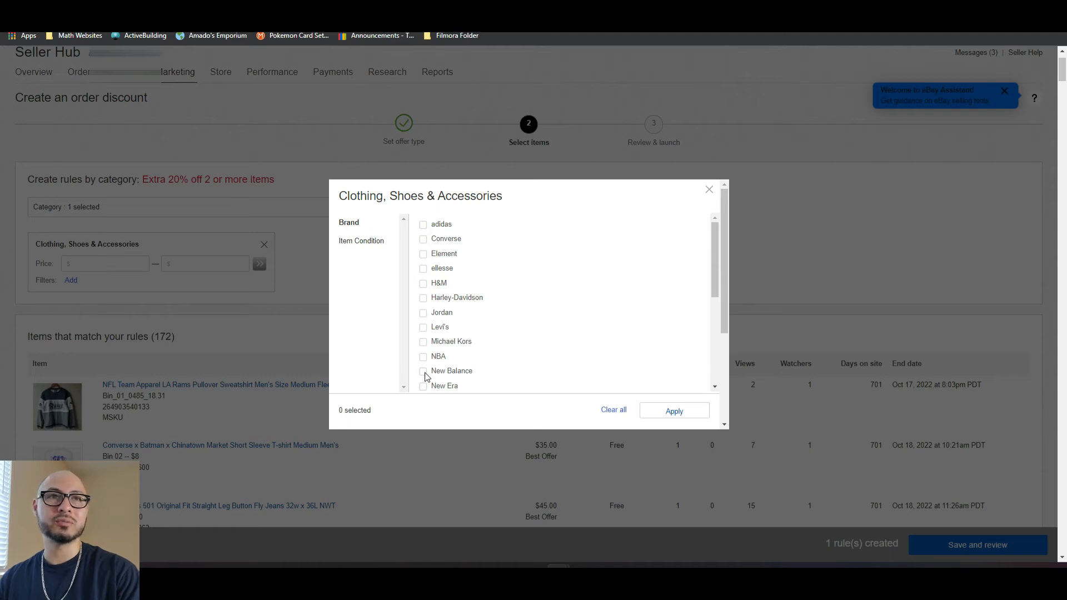
pyautogui.click(371, 246)
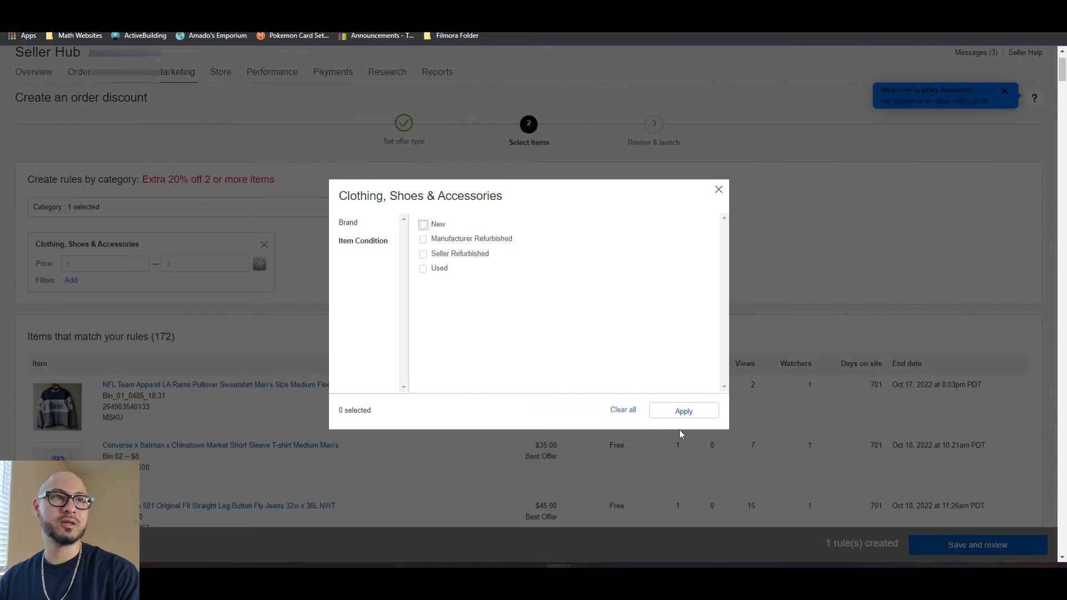
pyautogui.click(630, 417)
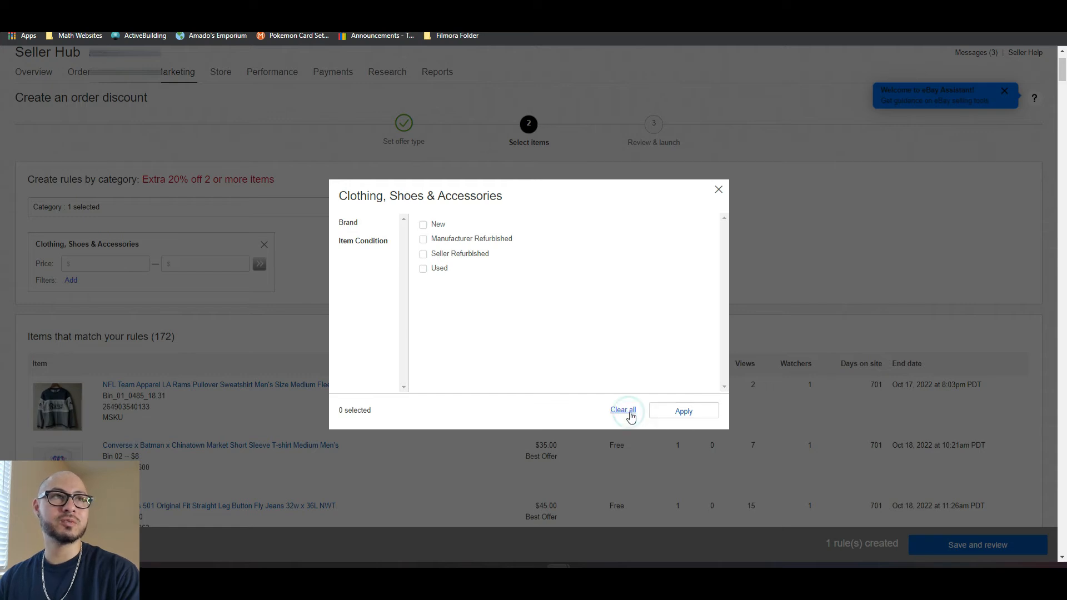
pyautogui.click(719, 190)
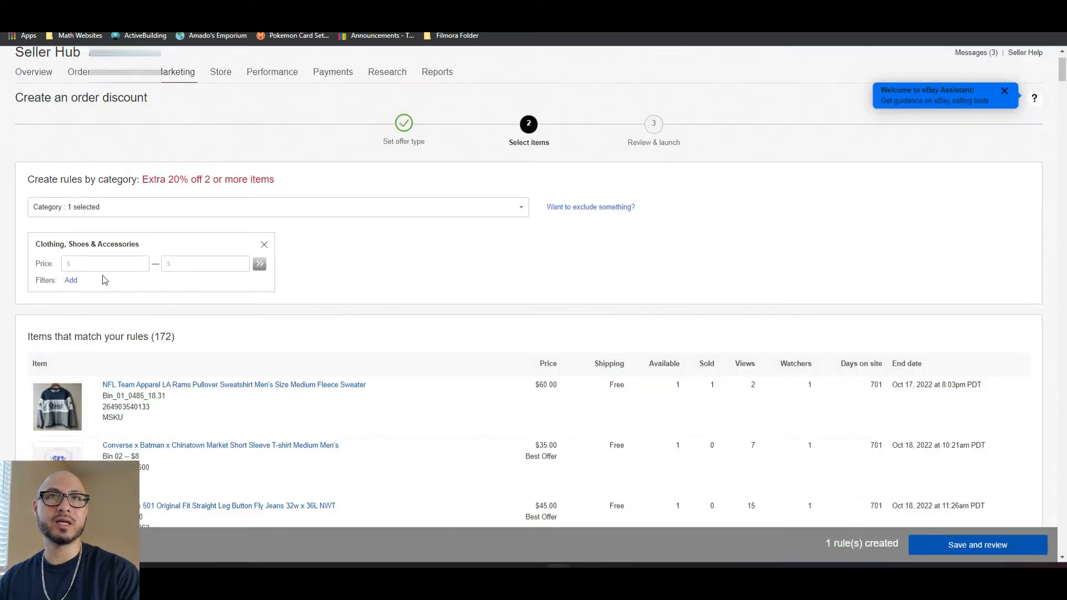
# Limit the Clothing, Shoes & Accessories rule to prices from $10 to $40 and review the matching items
pyautogui.click(84, 264)
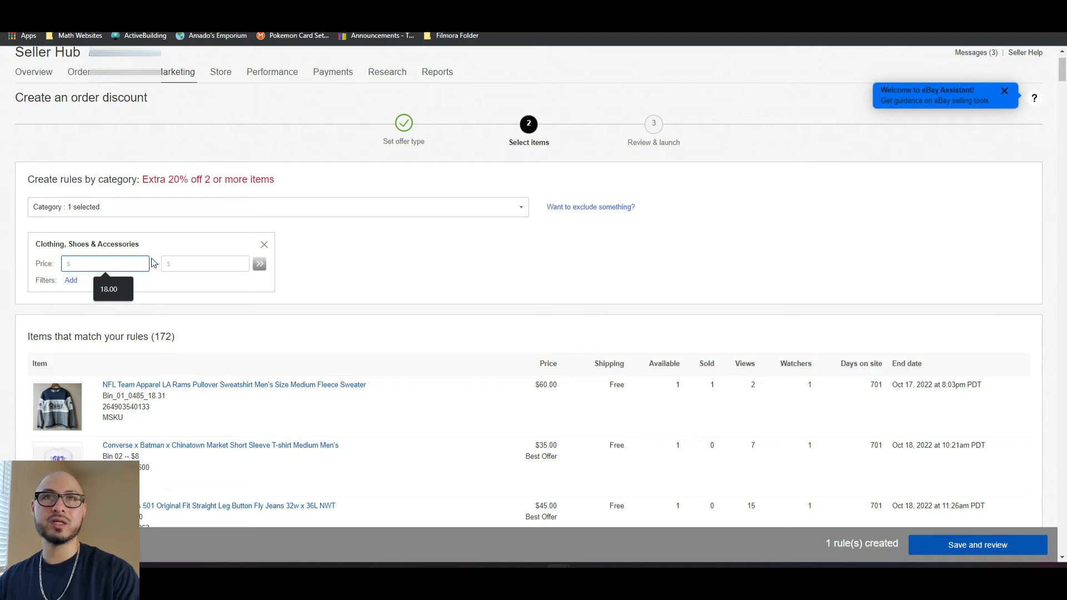
pyautogui.click(263, 317)
pyautogui.click(115, 265)
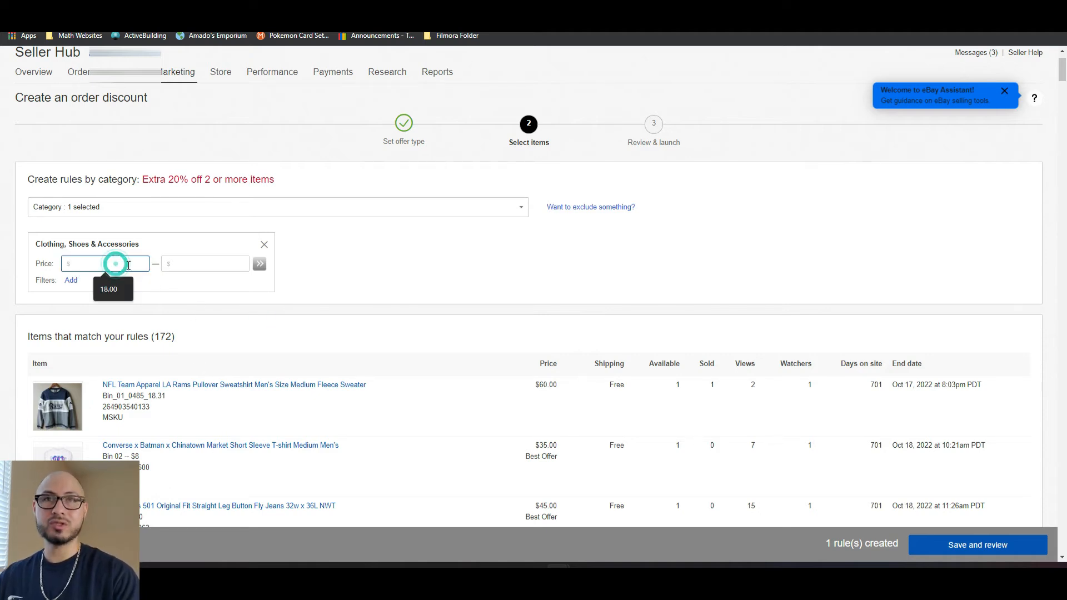
pyautogui.write('10')
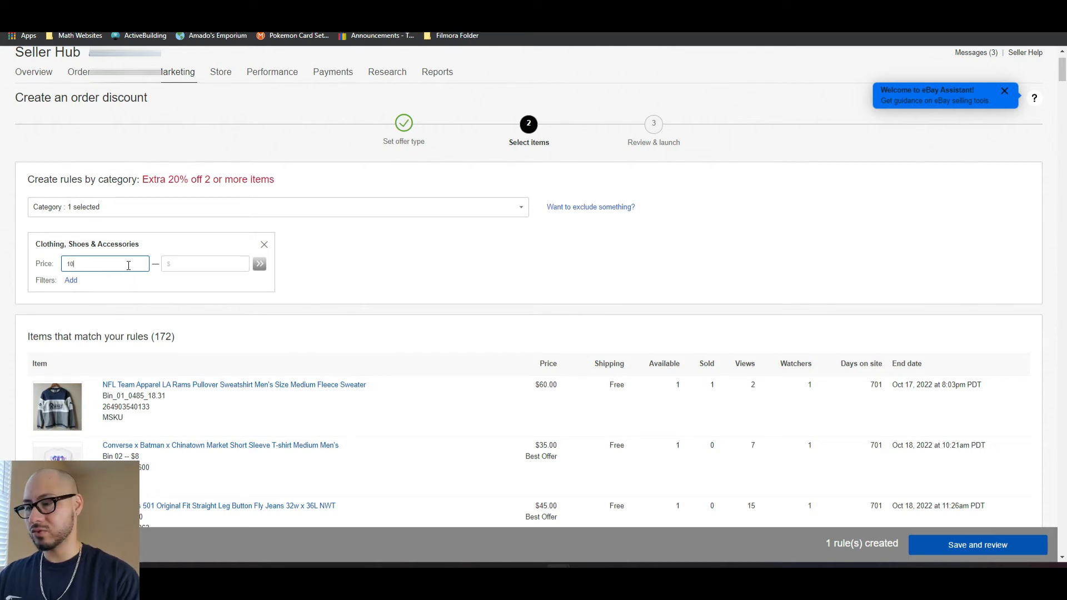
pyautogui.press('Tab')
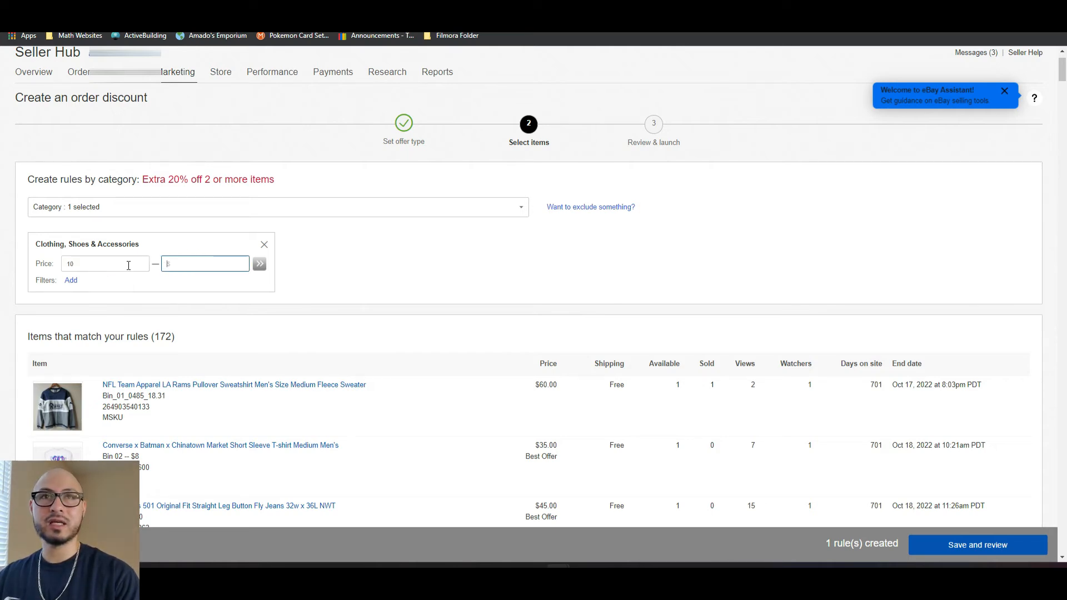
pyautogui.write('40')
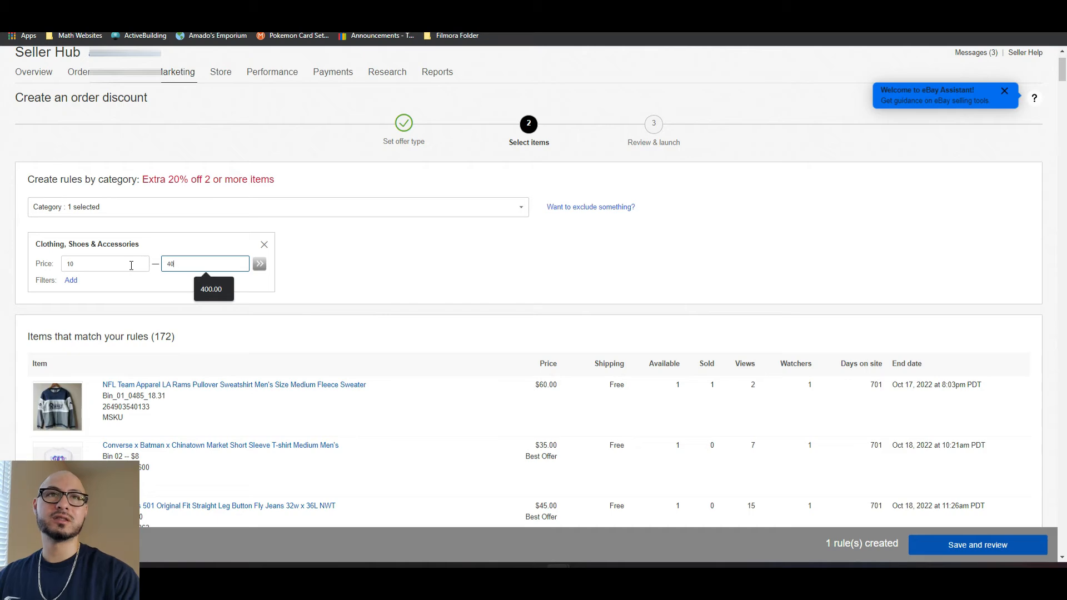
pyautogui.click(260, 264)
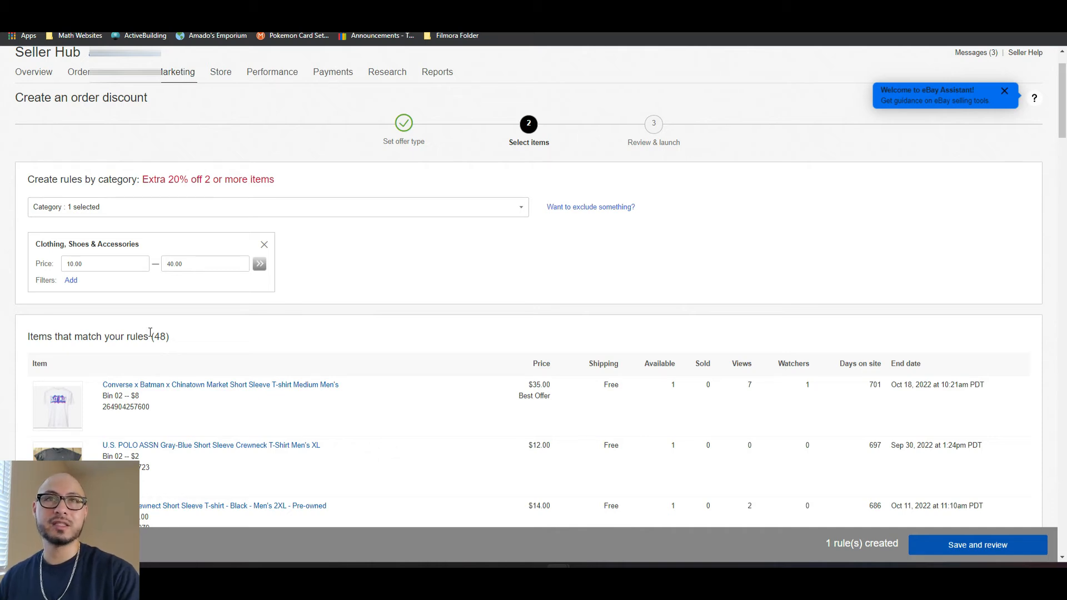
pyautogui.moveTo(157, 337); pyautogui.dragTo(167, 336)
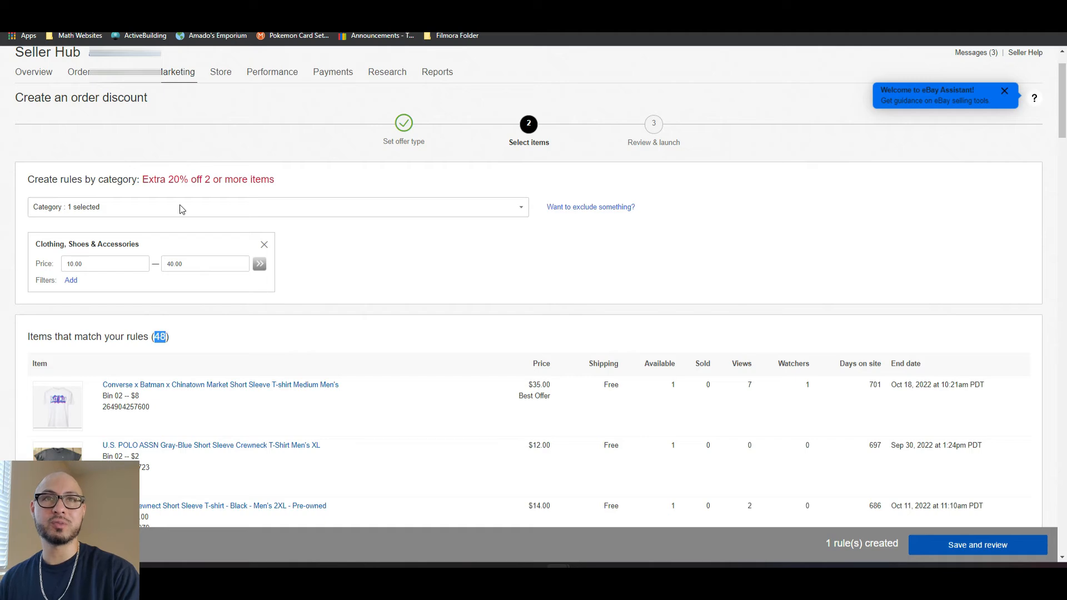
pyautogui.scroll(-10, 217, 431)
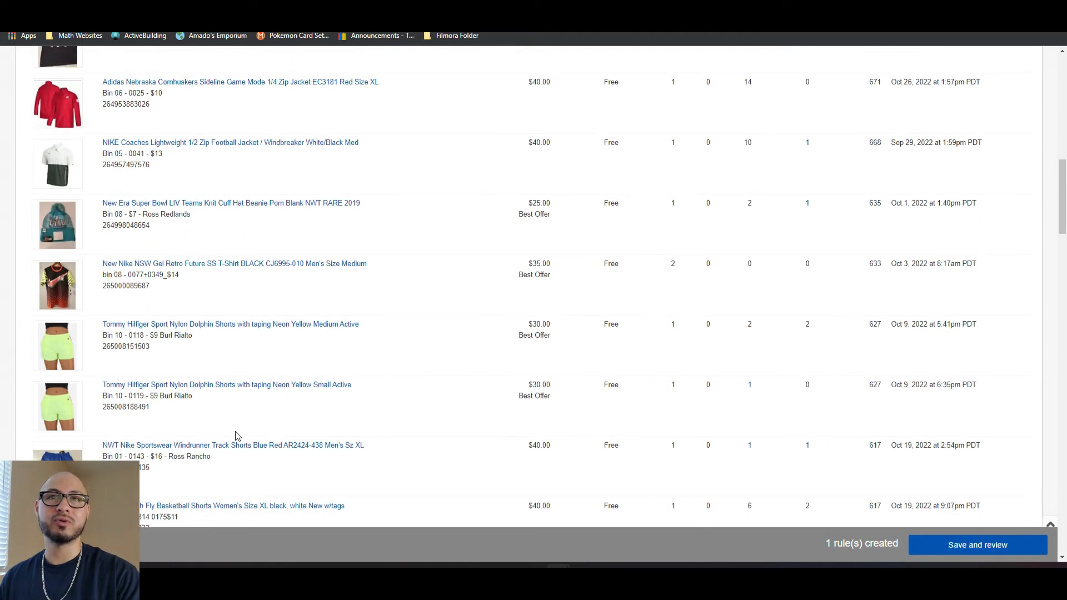
pyautogui.scroll(7, 234, 433)
pyautogui.scroll(5, 236, 436)
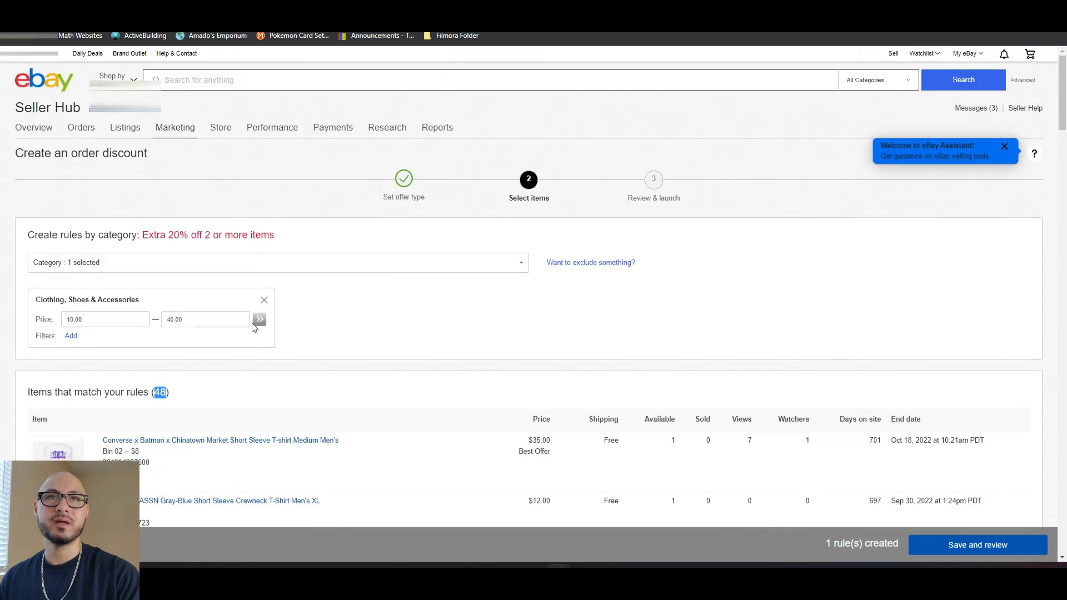
# Clear the rule's minimum and maximum prices and reapply the rule without a price limit
pyautogui.click(215, 319)
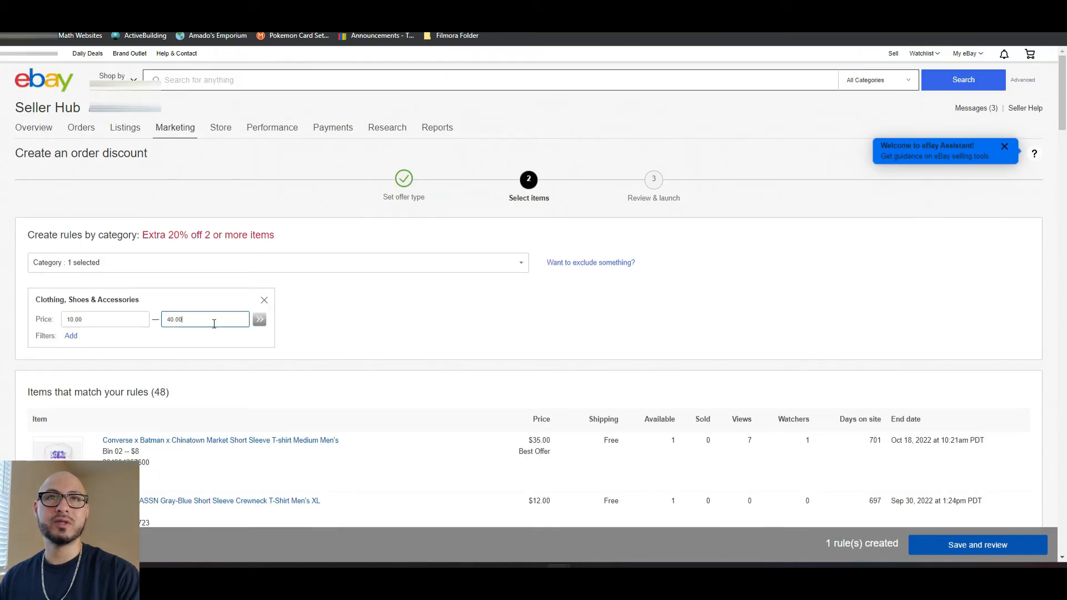
pyautogui.doubleClick(212, 319)
pyautogui.press('BackSpace')
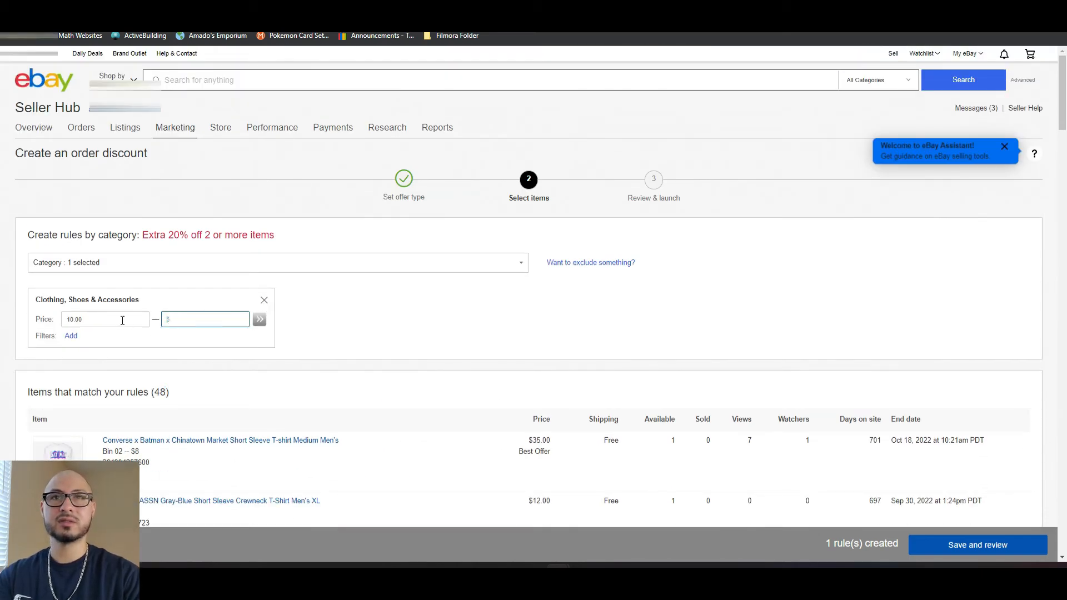
pyautogui.doubleClick(114, 319)
pyautogui.press('BackSpace')
pyautogui.click(259, 319)
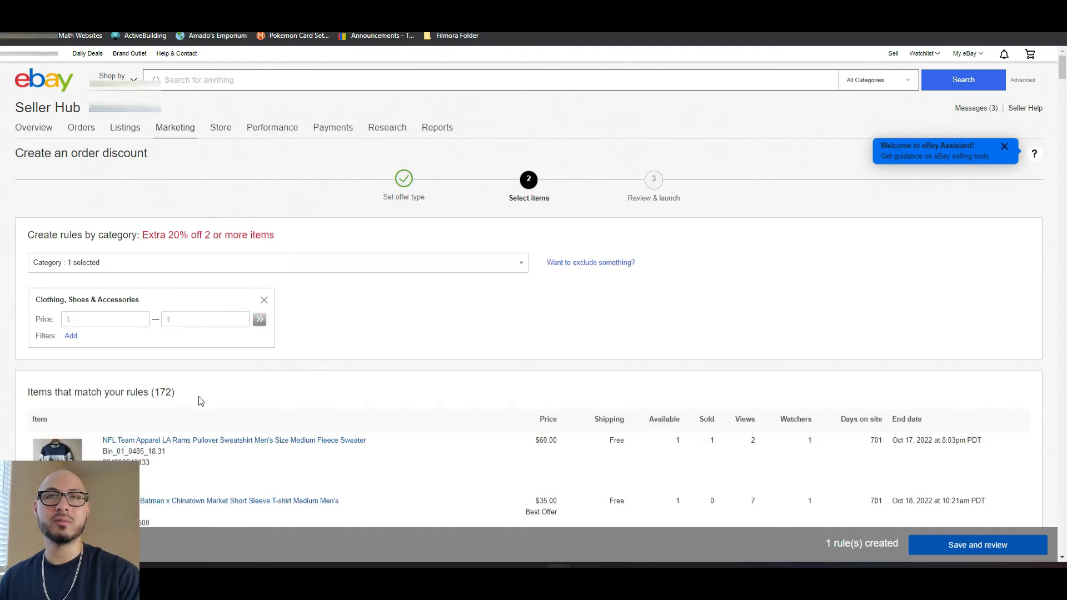
# Check the items matching the category rule, then save the selection and continue to the offer review
pyautogui.scroll(-8, 200, 400)
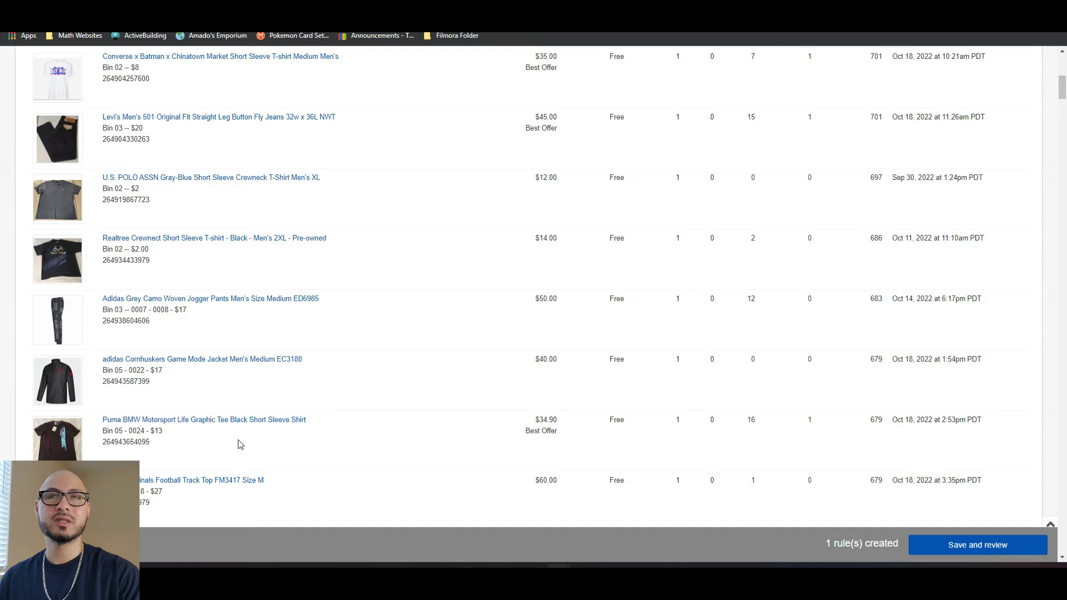
pyautogui.scroll(6, 241, 445)
pyautogui.scroll(3, 240, 445)
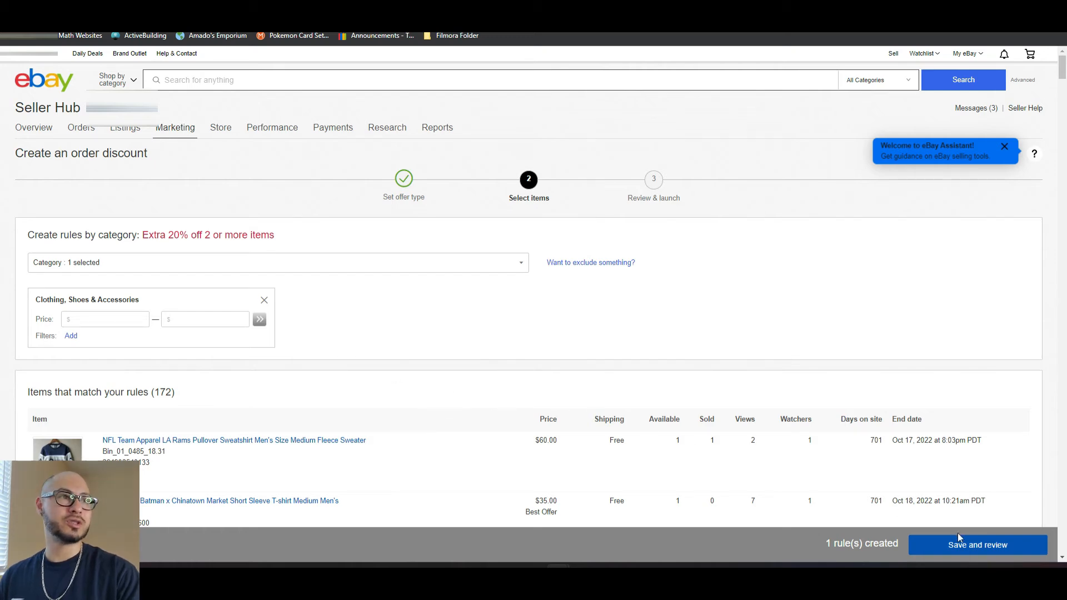
pyautogui.click(969, 549)
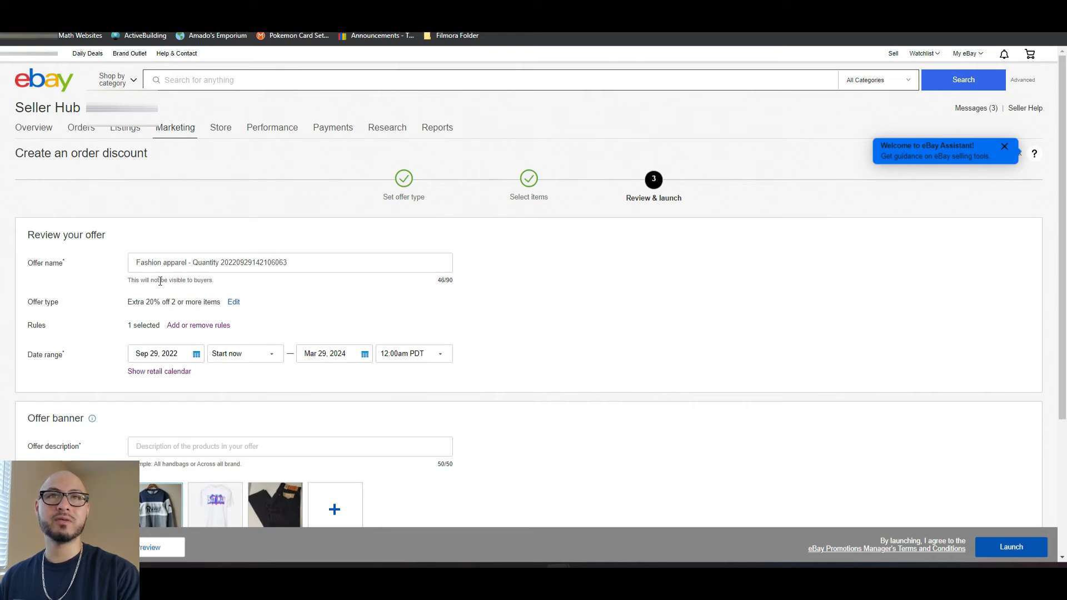
# Rename the offer "Fashion apparel - Quantity Discount" by replacing the number at the end of its name
pyautogui.moveTo(305, 265); pyautogui.dragTo(120, 273)
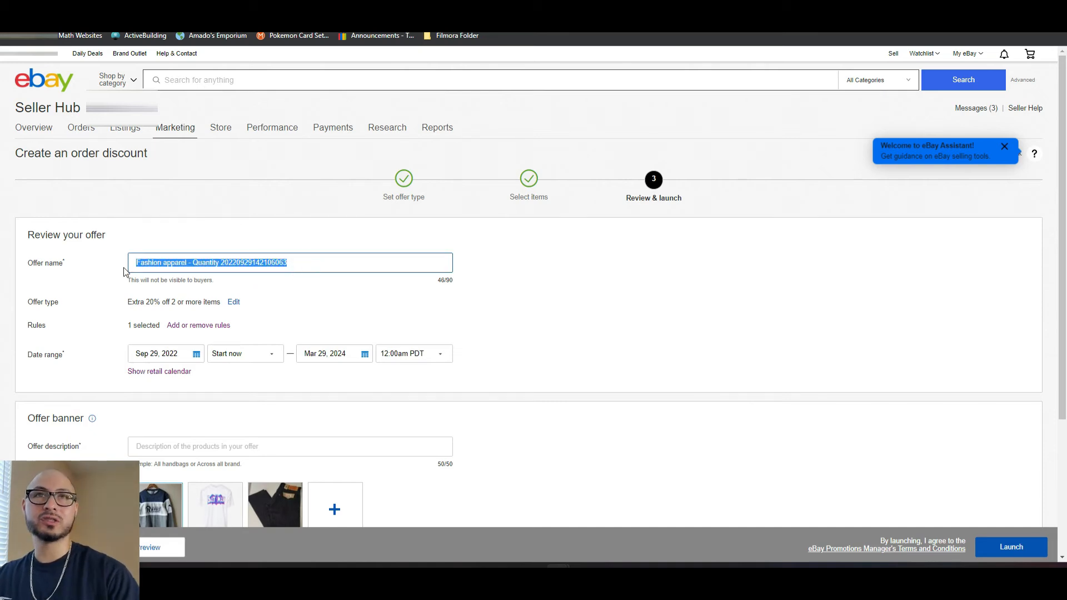
pyautogui.click(225, 265)
pyautogui.click(238, 263)
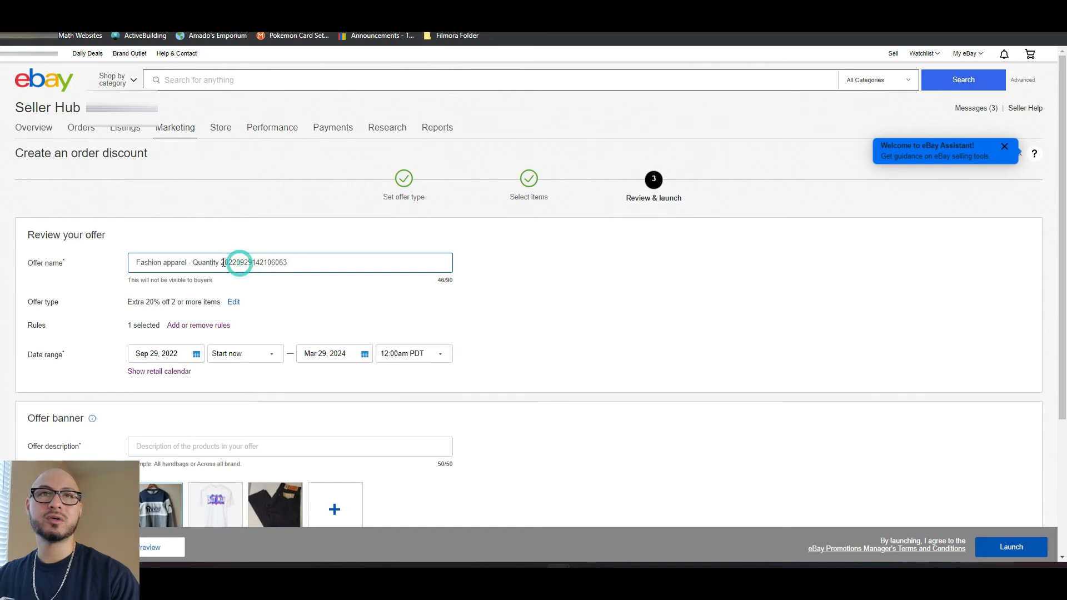
pyautogui.moveTo(222, 262); pyautogui.dragTo(316, 259)
pyautogui.write('Discount')
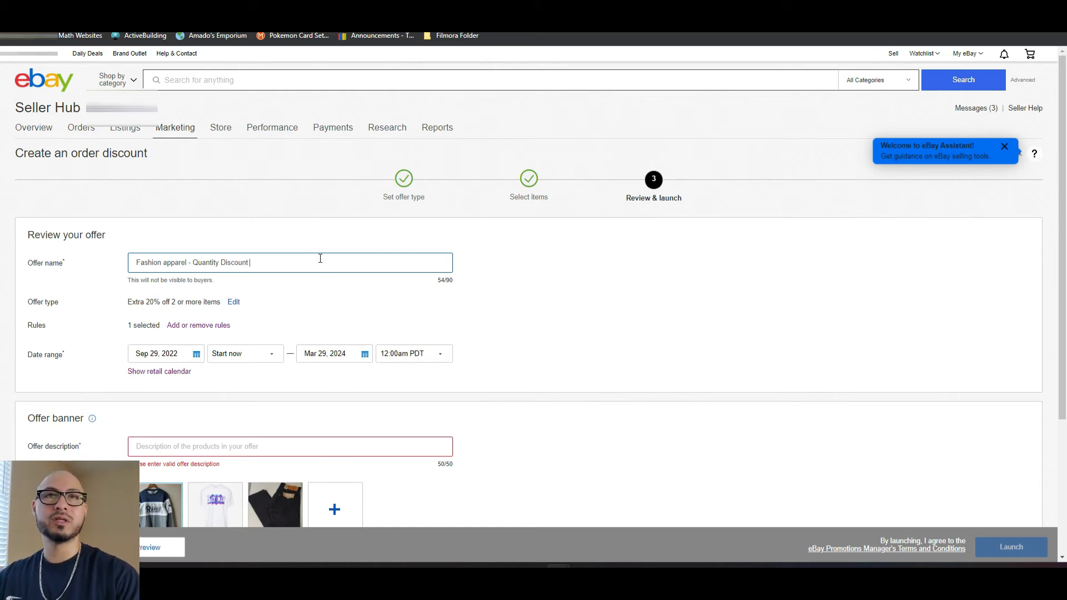
pyautogui.click(352, 302)
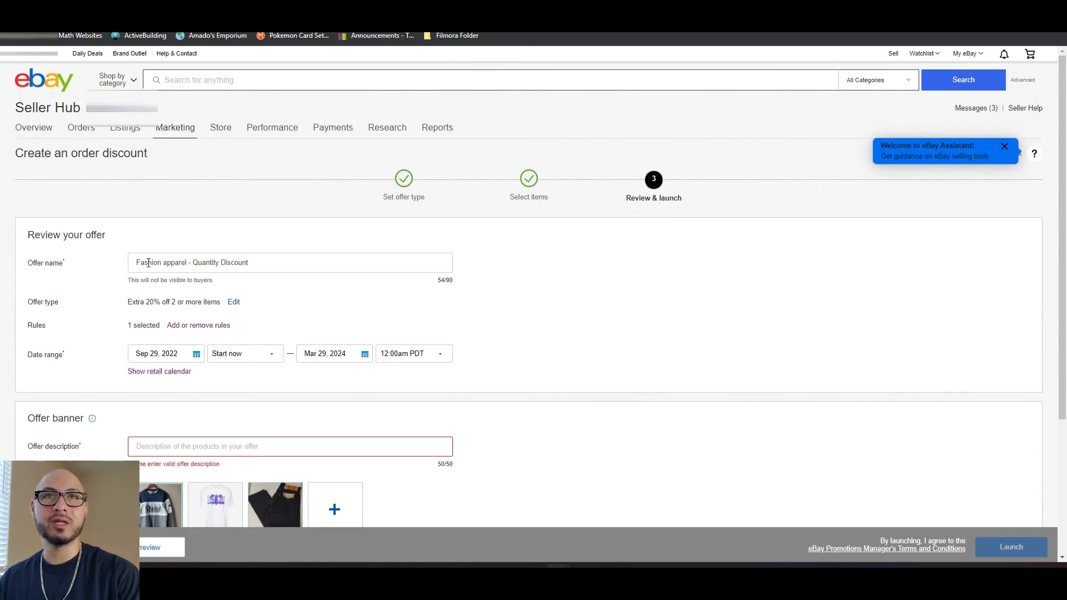
# Examine the offer name and its note on buyer visibility, along with the date range and offer banner settings
pyautogui.moveTo(132, 262); pyautogui.dragTo(264, 260)
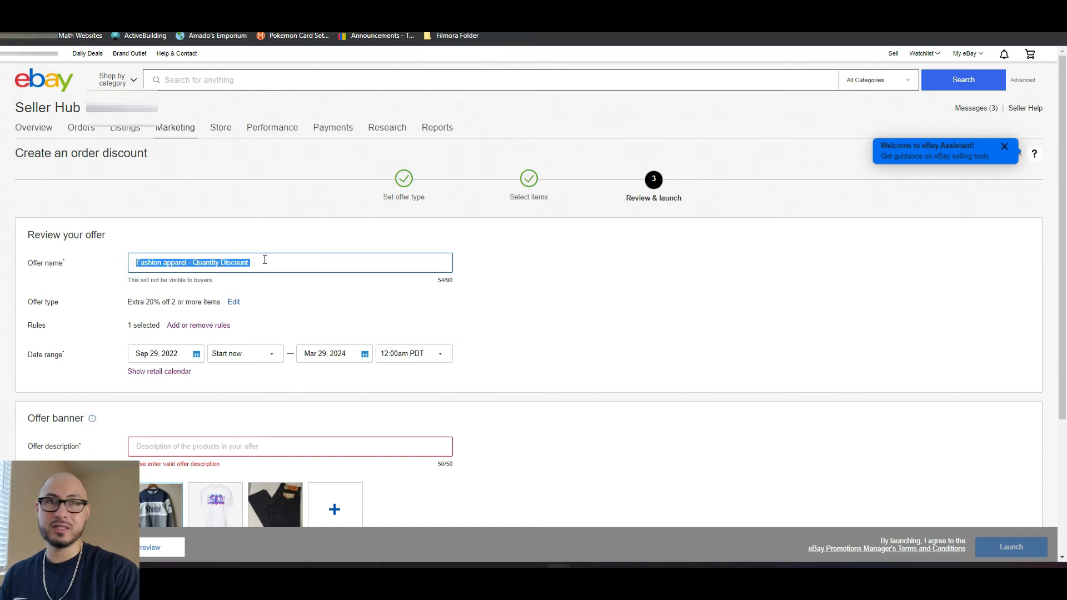
pyautogui.click(275, 283)
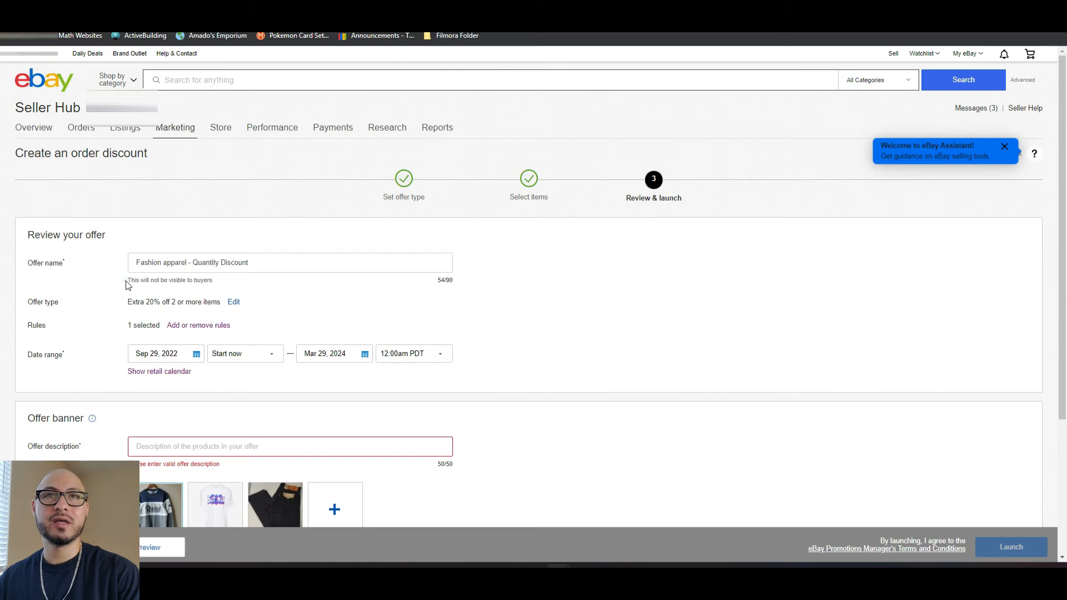
pyautogui.moveTo(125, 280); pyautogui.dragTo(220, 282)
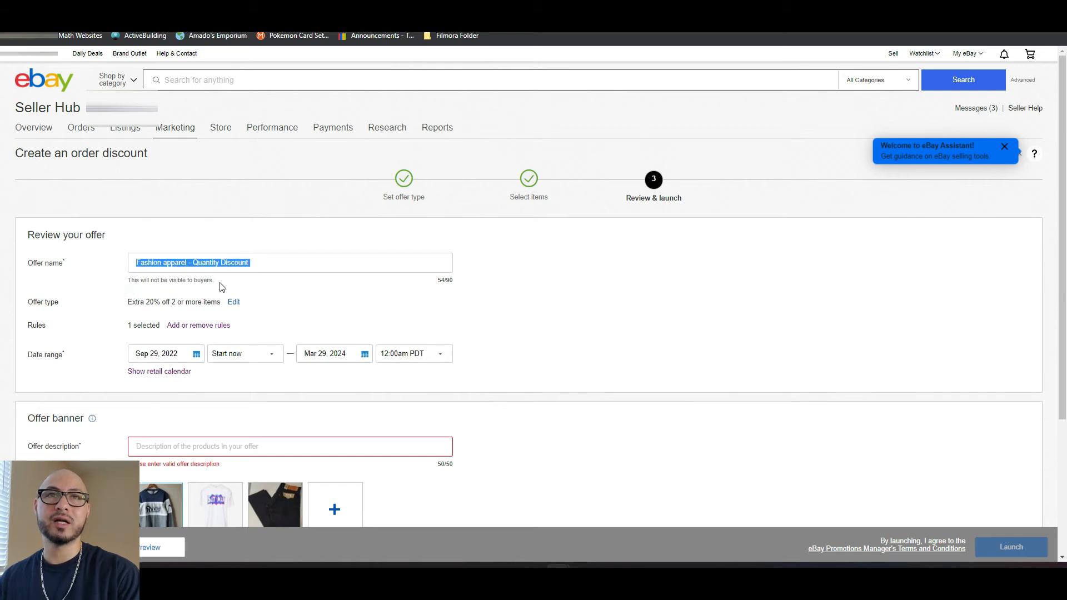
pyautogui.click(221, 282)
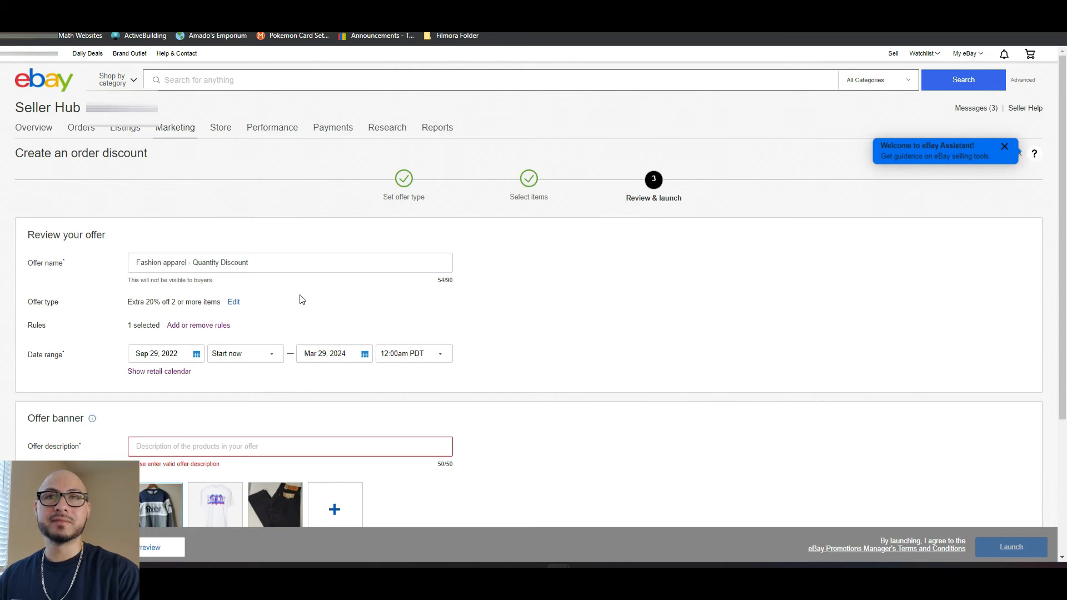
pyautogui.scroll(-1, 300, 298)
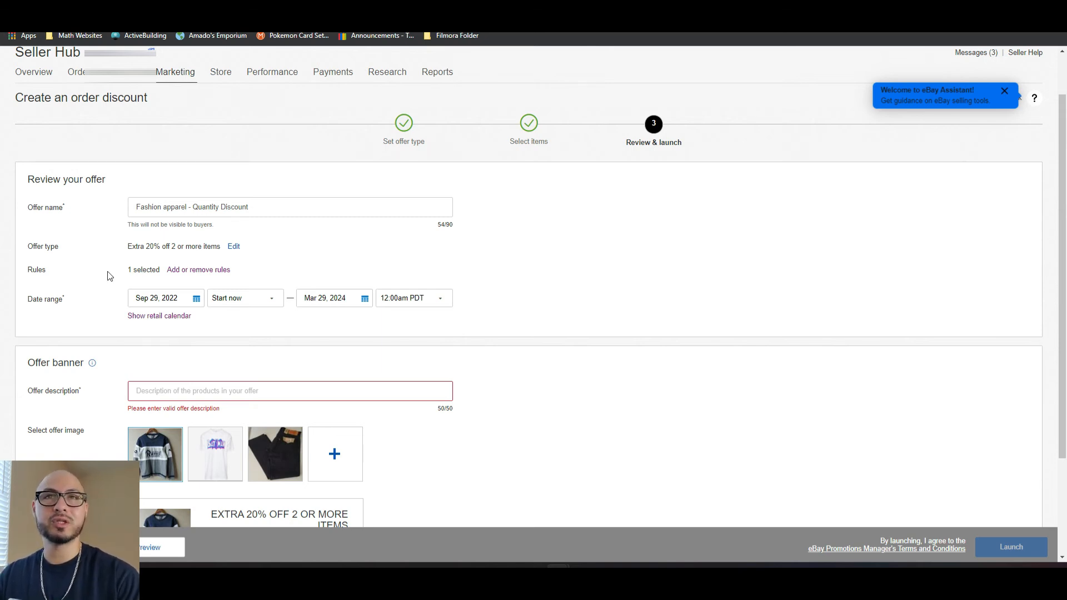
pyautogui.scroll(-1, 138, 299)
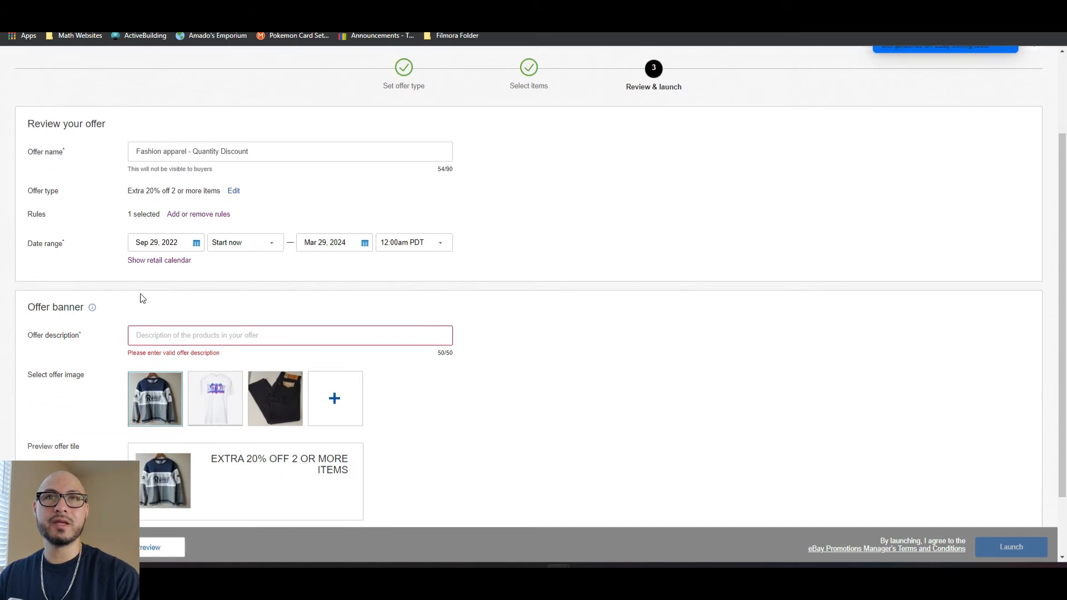
# Check the offer's start date calendar and set the end date to Jan 31, 2023
pyautogui.click(197, 245)
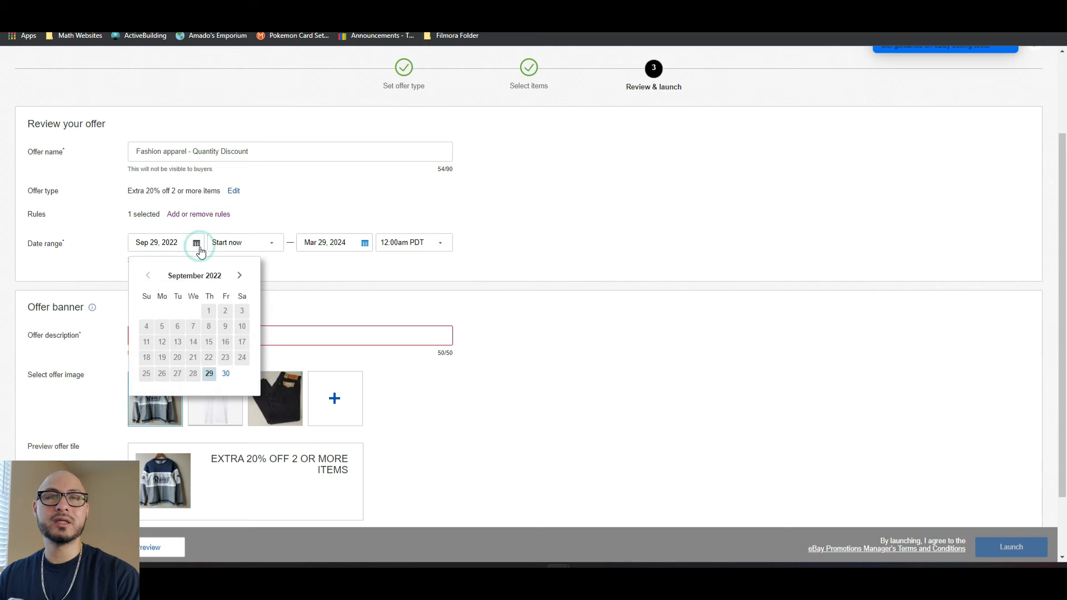
pyautogui.click(317, 286)
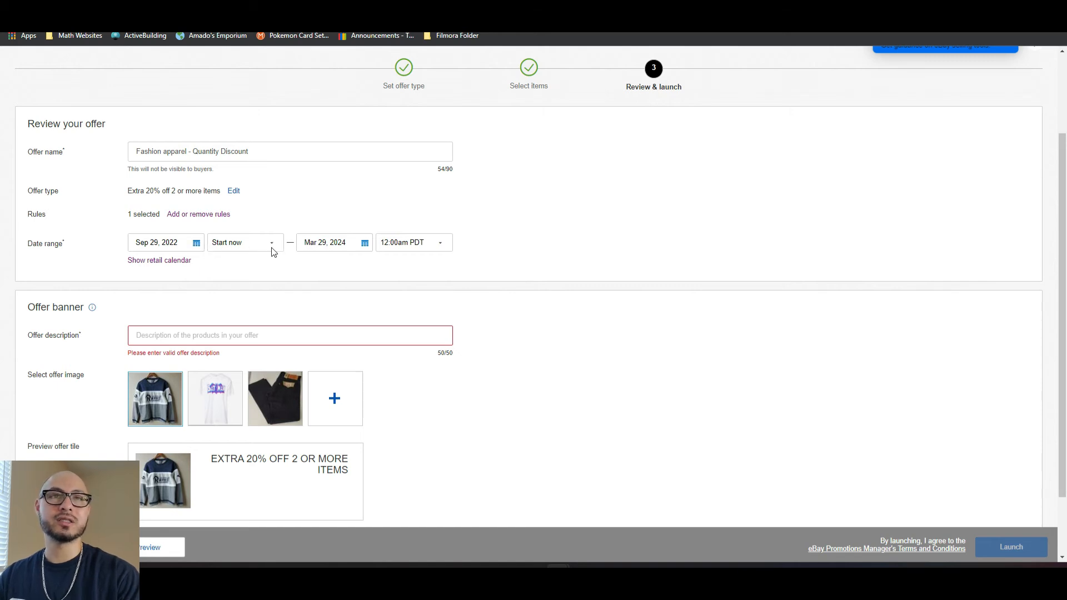
pyautogui.click(364, 246)
pyautogui.click(316, 276)
pyautogui.click(316, 276)
pyautogui.click(317, 276)
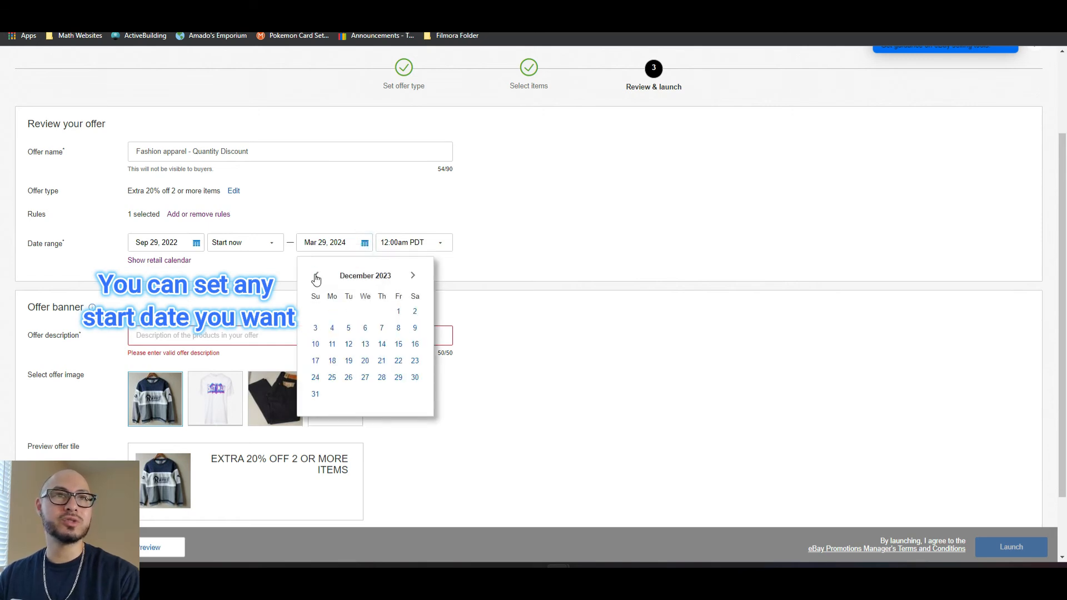
pyautogui.click(316, 277)
pyautogui.click(316, 276)
pyautogui.click(316, 276)
pyautogui.click(316, 277)
pyautogui.click(316, 276)
pyautogui.click(316, 276)
pyautogui.click(316, 276)
pyautogui.click(317, 276)
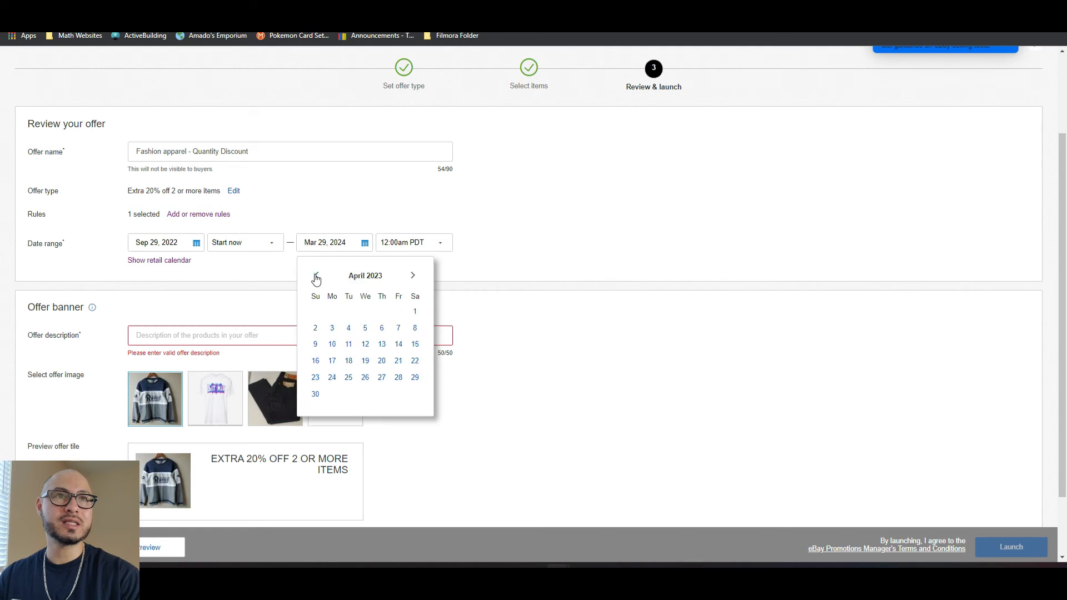
pyautogui.click(316, 277)
pyautogui.click(317, 276)
pyautogui.click(316, 276)
pyautogui.click(316, 277)
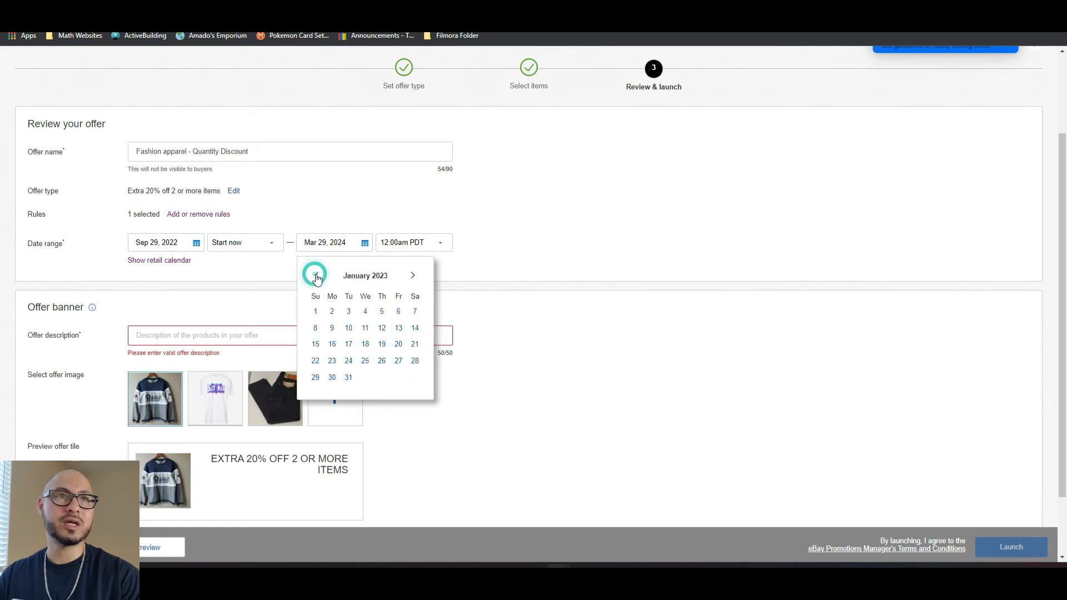
pyautogui.click(316, 310)
pyautogui.click(364, 244)
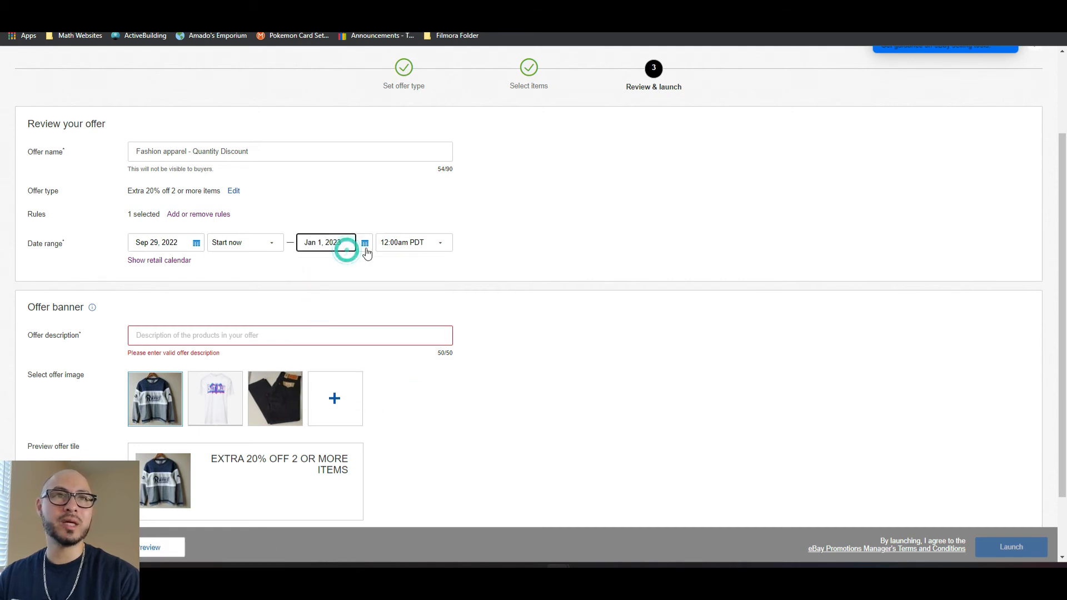
pyautogui.click(349, 378)
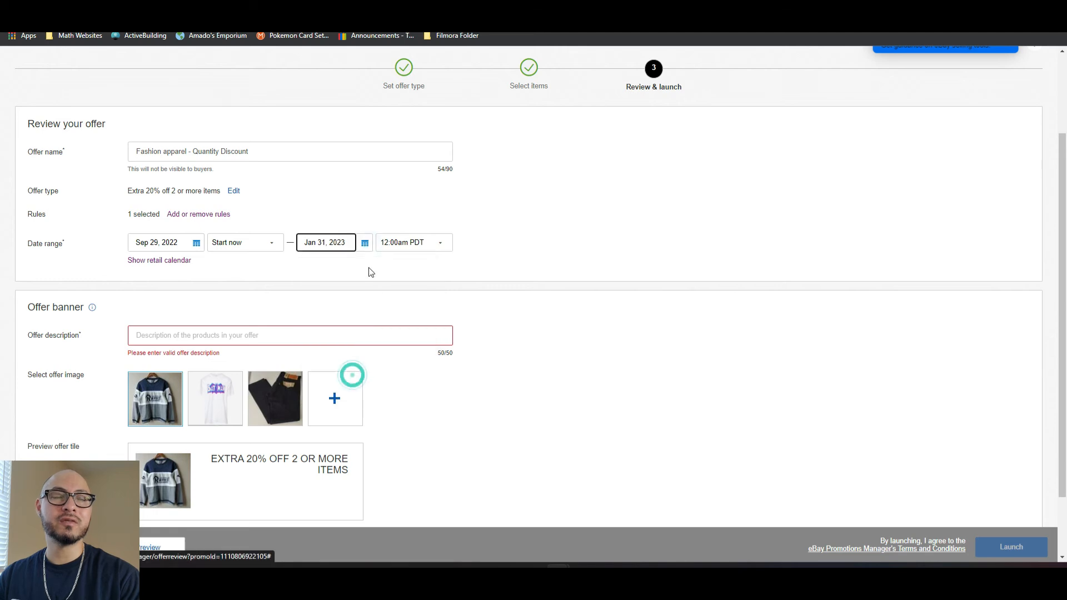
# Set the offer's end date to Jan 1, 2026
pyautogui.click(365, 247)
pyautogui.doubleClick(414, 275)
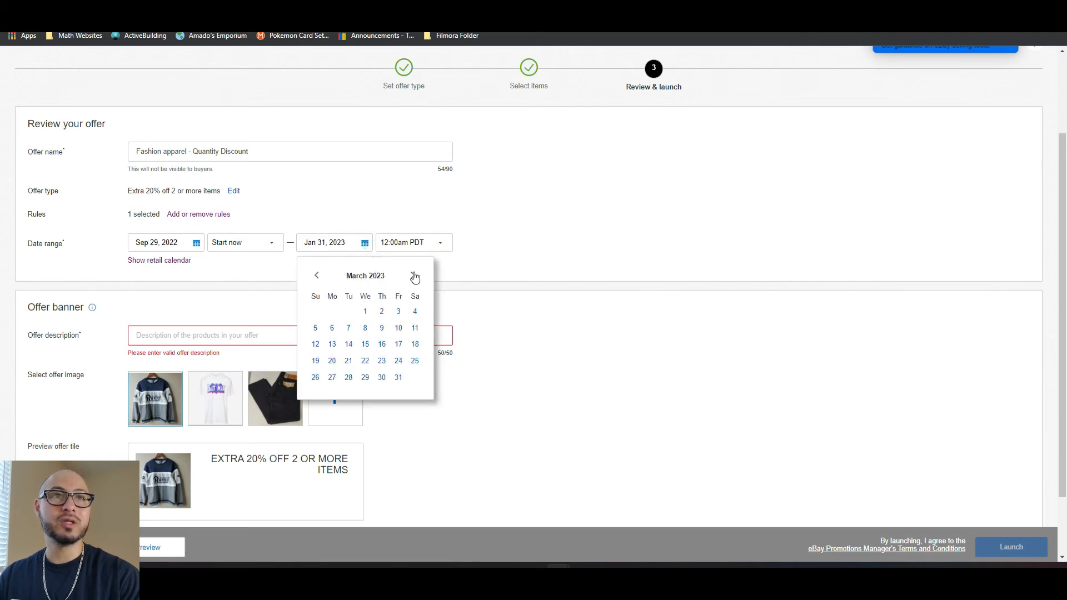
pyautogui.doubleClick(413, 275)
pyautogui.doubleClick(414, 276)
pyautogui.doubleClick(413, 276)
pyautogui.click(413, 276)
pyautogui.tripleClick(414, 276)
pyautogui.click(414, 276)
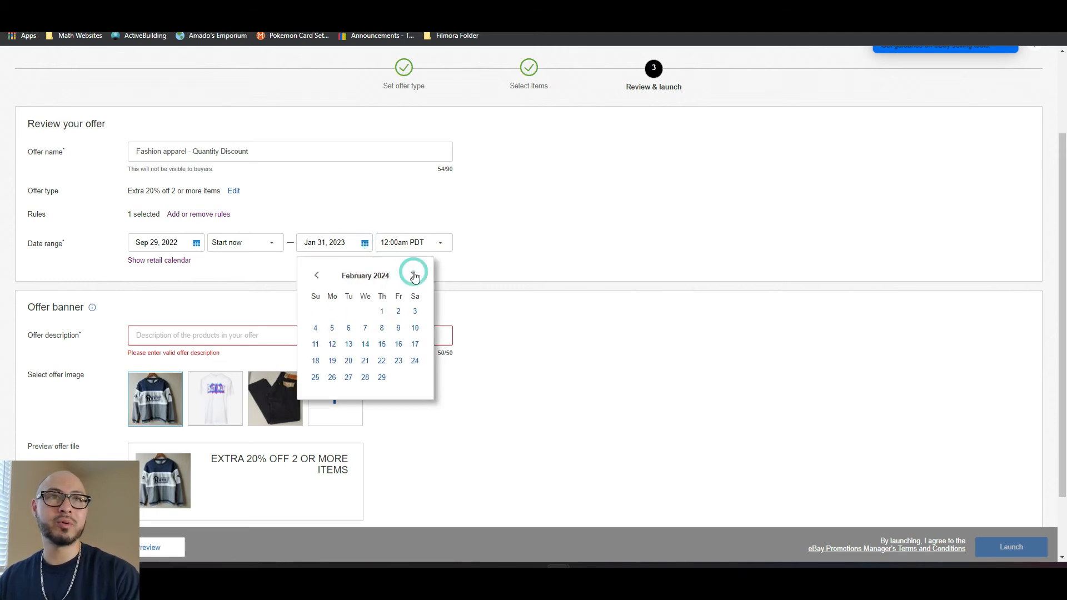
pyautogui.click(414, 276)
pyautogui.tripleClick(414, 276)
pyautogui.tripleClick(414, 276)
pyautogui.tripleClick(414, 275)
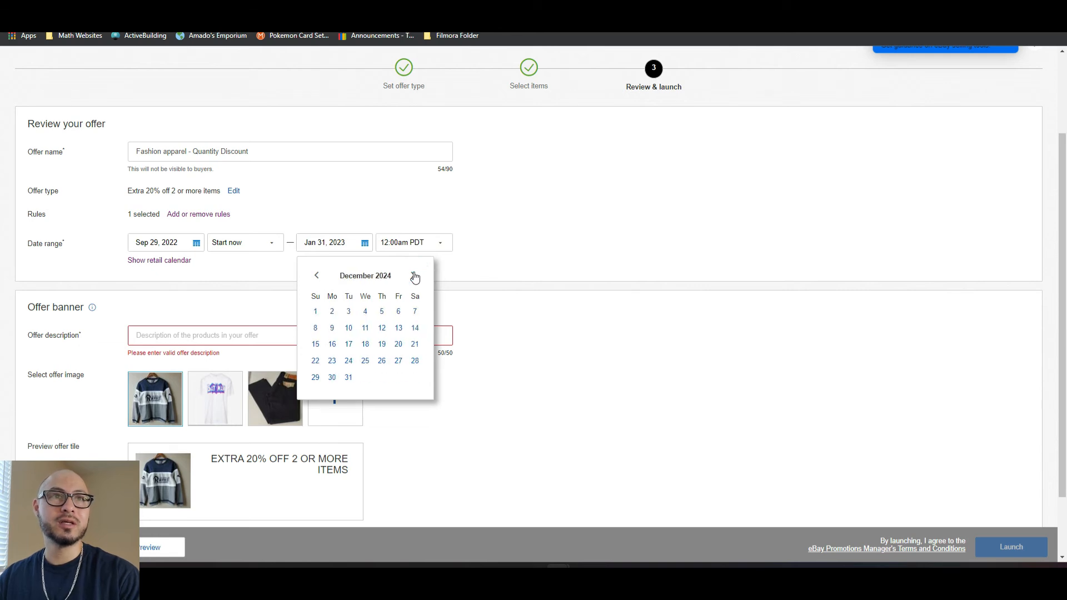
pyautogui.doubleClick(414, 276)
pyautogui.doubleClick(414, 276)
pyautogui.doubleClick(414, 276)
pyautogui.click(415, 276)
pyautogui.click(414, 275)
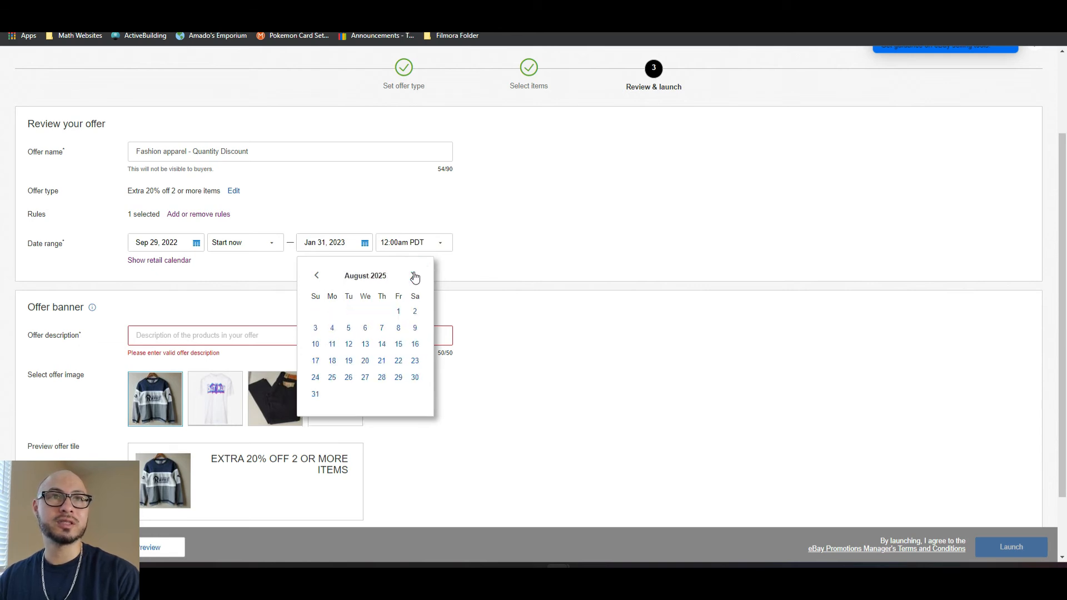
pyautogui.doubleClick(415, 276)
pyautogui.doubleClick(414, 275)
pyautogui.click(414, 276)
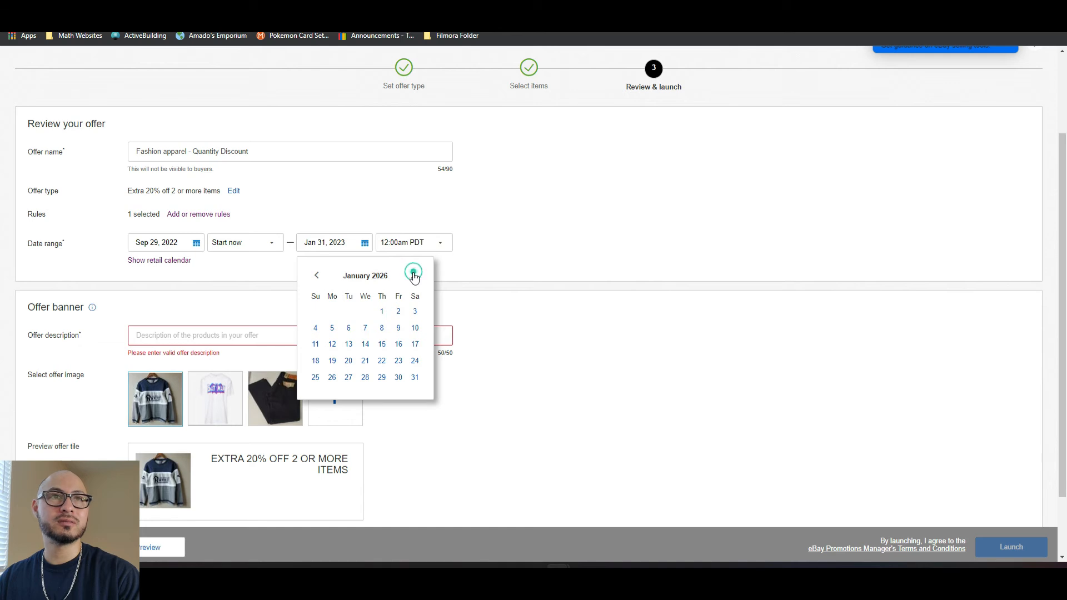
pyautogui.click(377, 313)
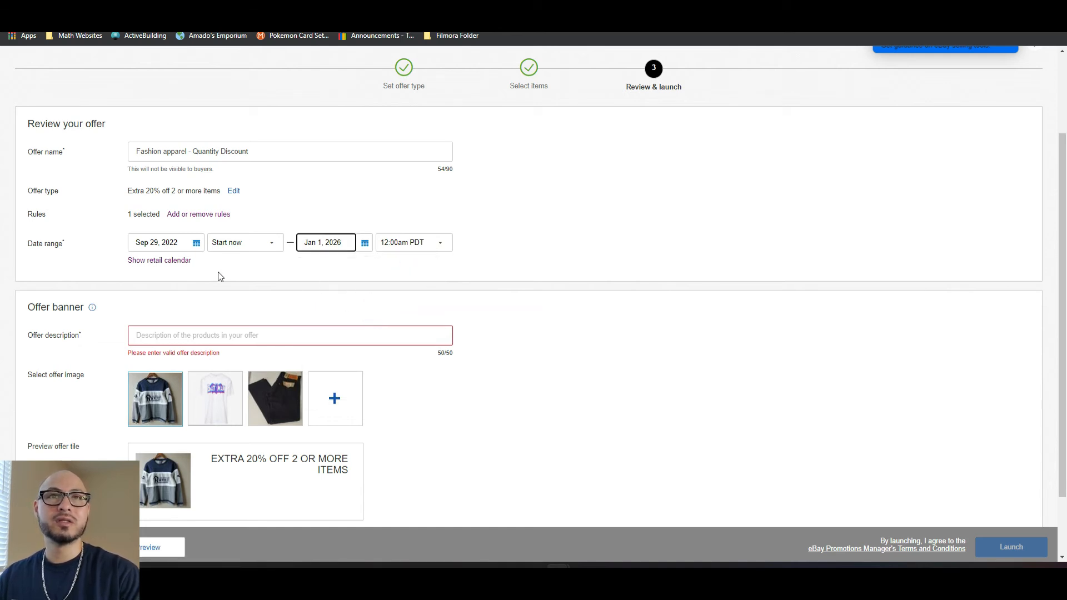
pyautogui.rightClick(349, 308)
pyautogui.click(489, 266)
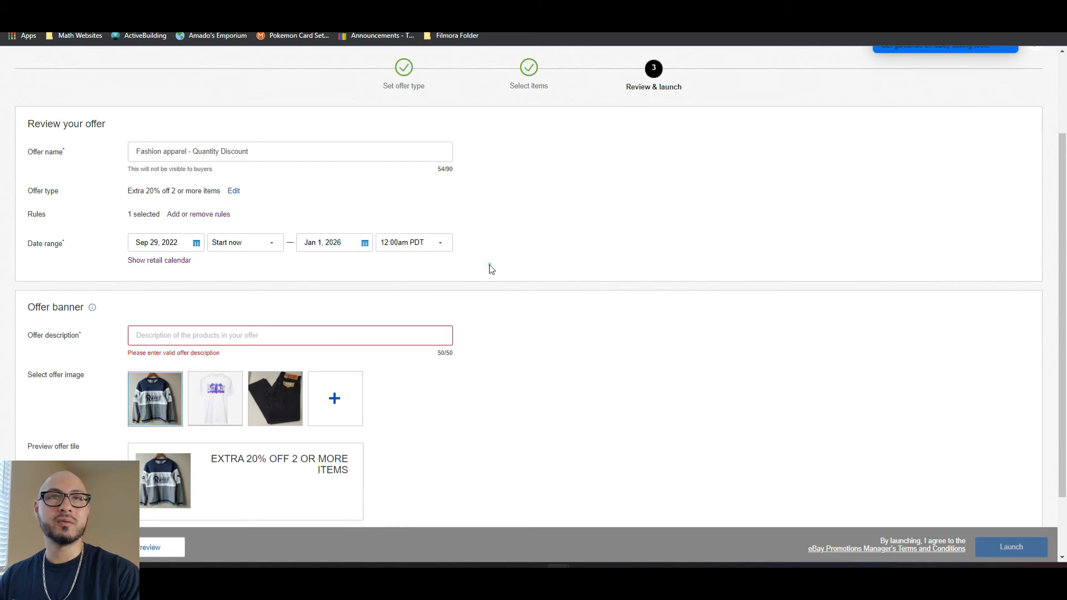
# Examine the option to upload a custom offer image, closing the file picker without choosing a file
pyautogui.scroll(-2, 129, 271)
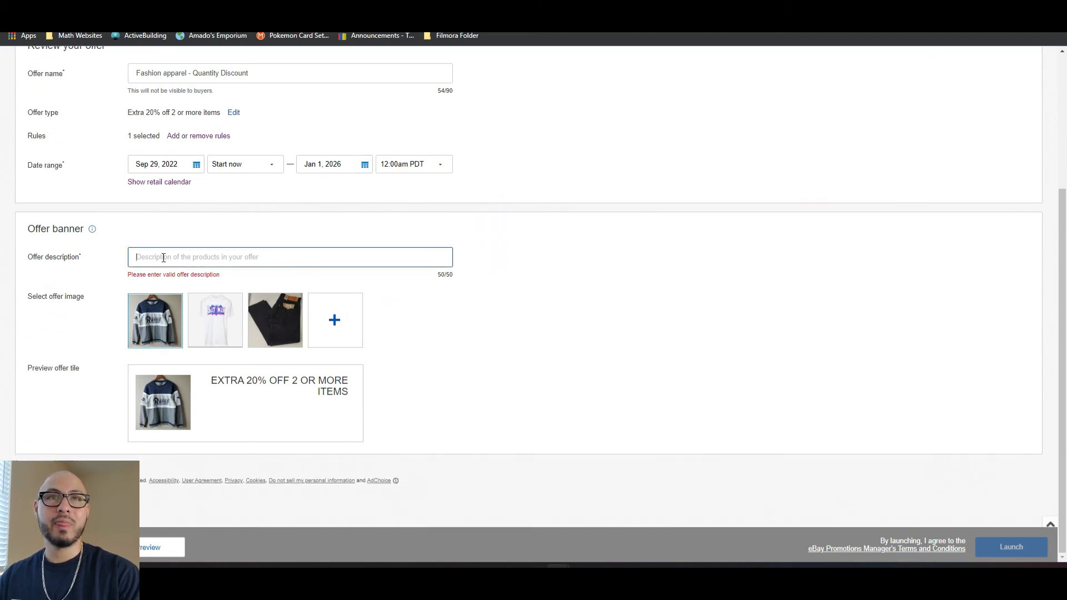
pyautogui.click(162, 258)
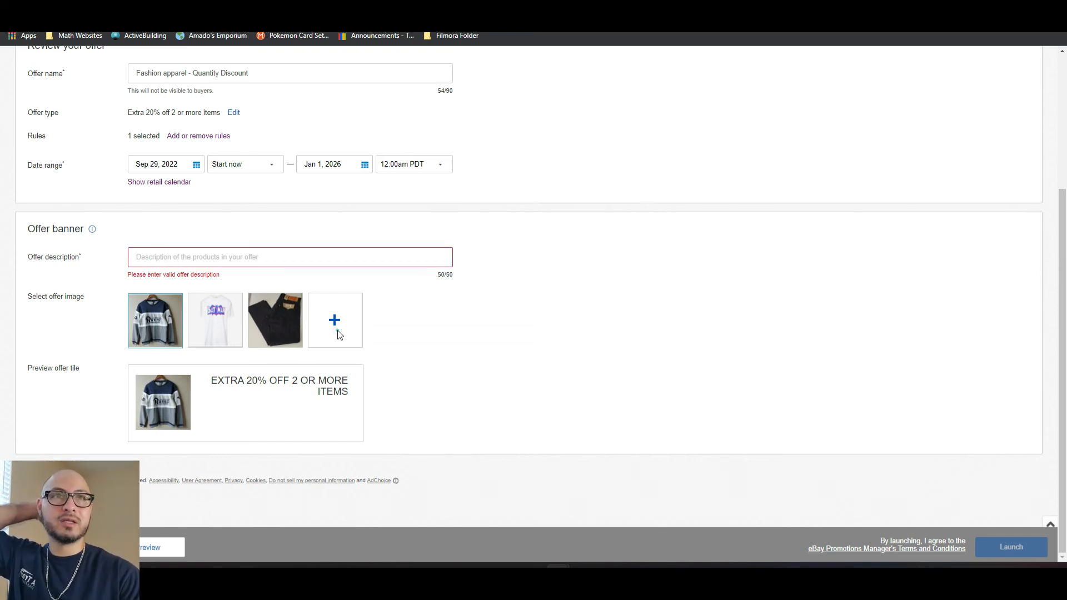
pyautogui.click(336, 331)
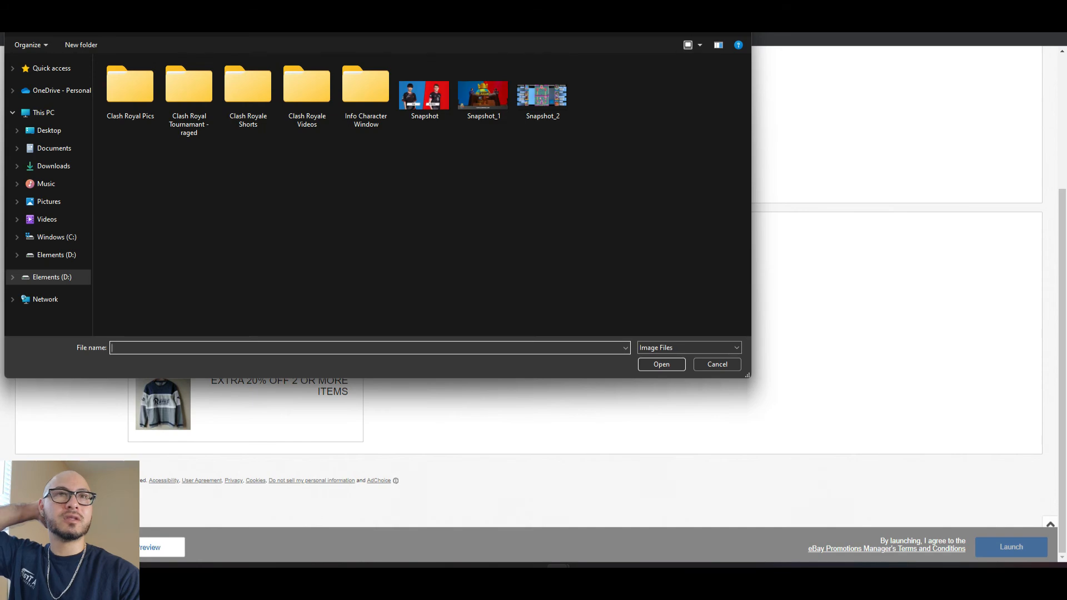
pyautogui.click(738, 8)
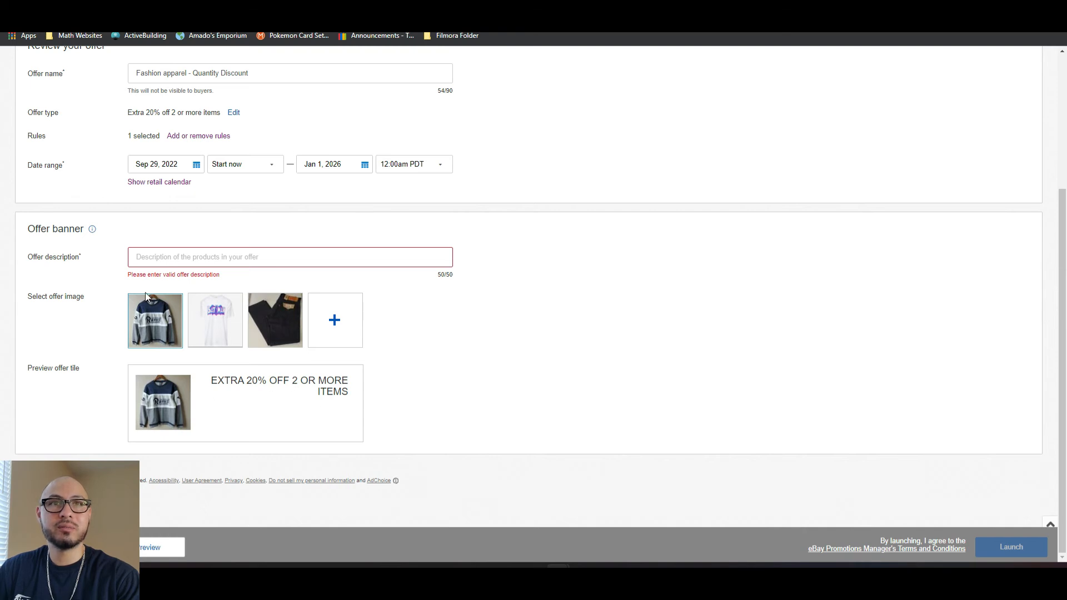
# Enter "on all qualifying apparel items" as the offer description in the offer banner
pyautogui.click(232, 259)
pyautogui.moveTo(213, 381); pyautogui.dragTo(354, 400)
pyautogui.click(204, 259)
pyautogui.click(204, 259)
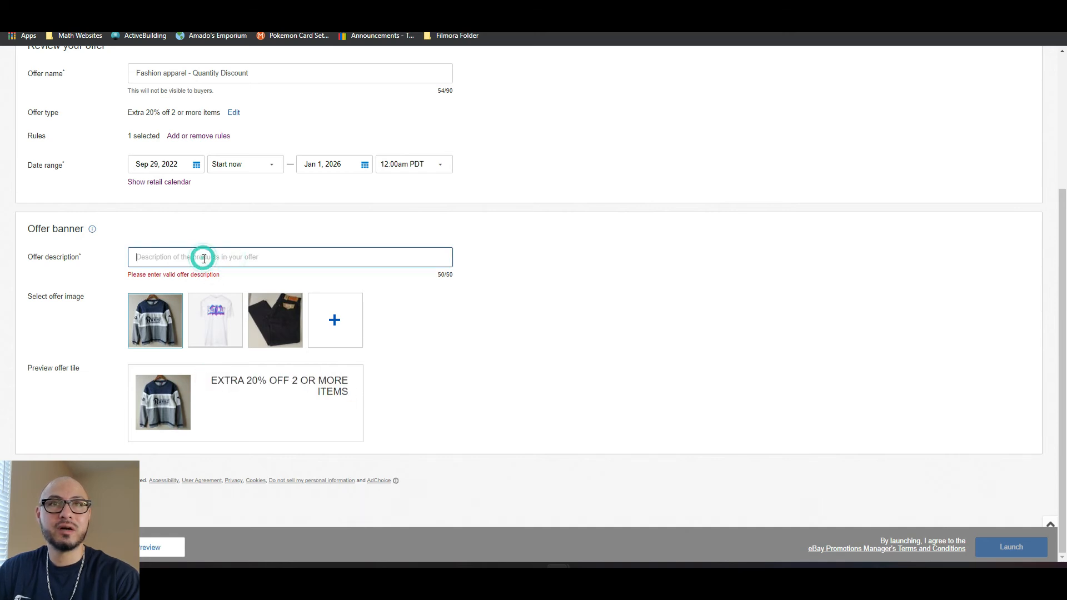
pyautogui.click(165, 263)
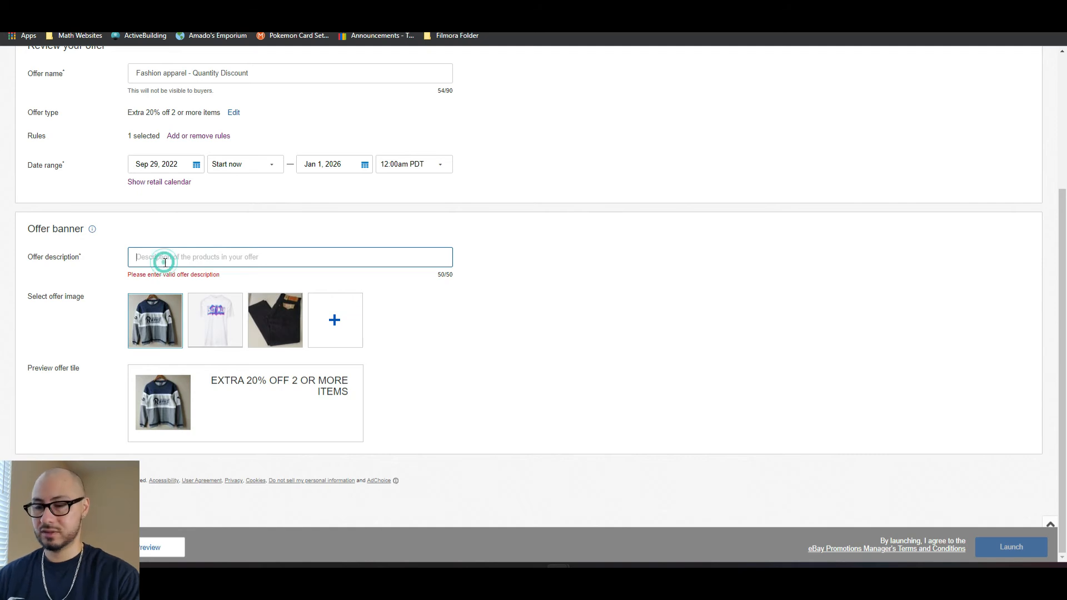
pyautogui.click(165, 263)
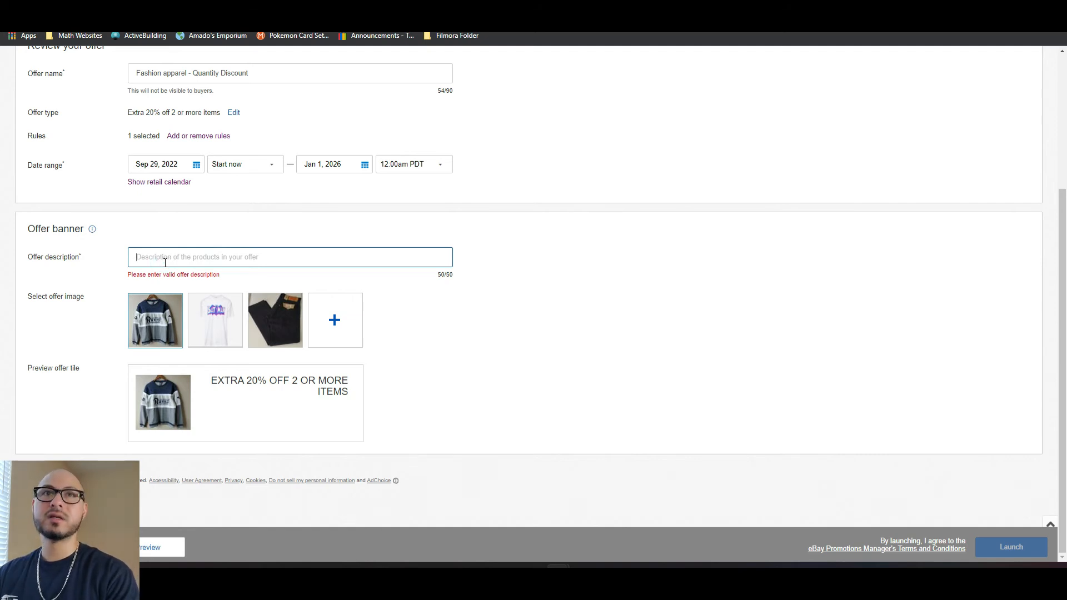
pyautogui.write('on ')
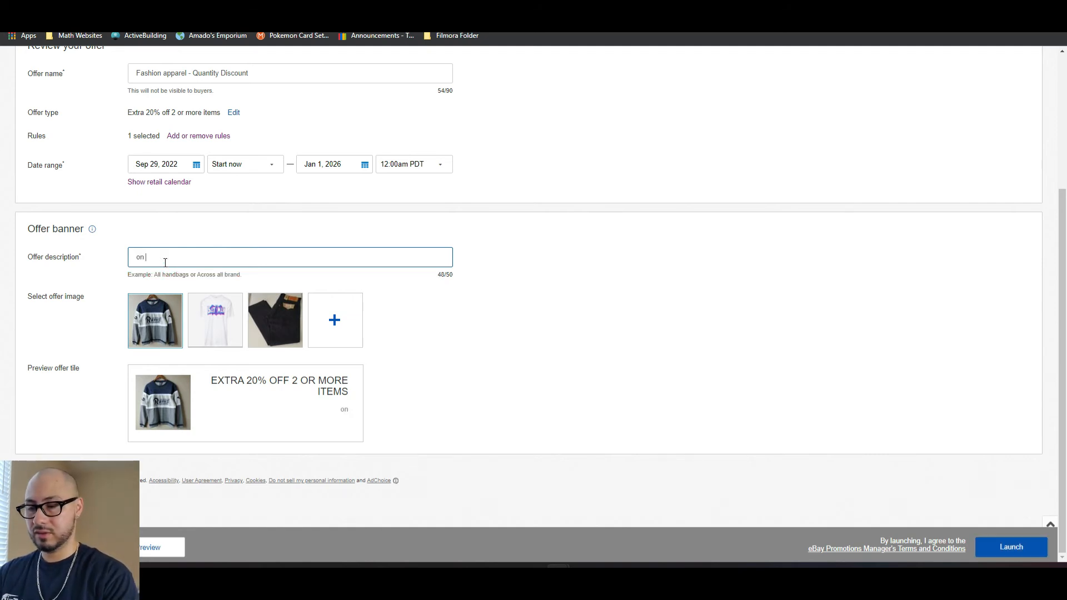
pyautogui.write('all qualify')
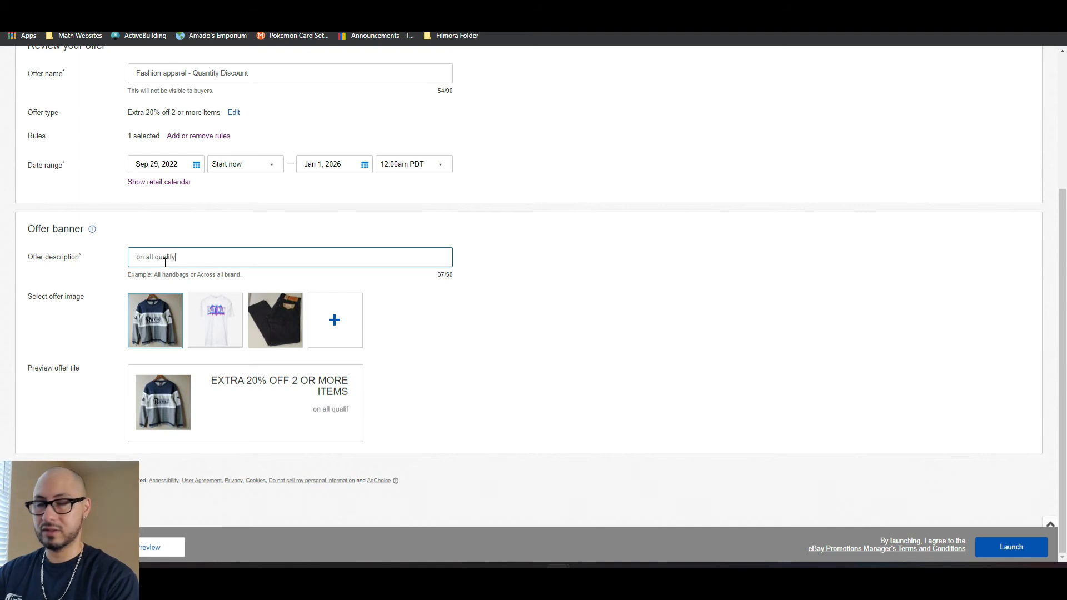
pyautogui.write('inhg')
pyautogui.press('BackSpace')
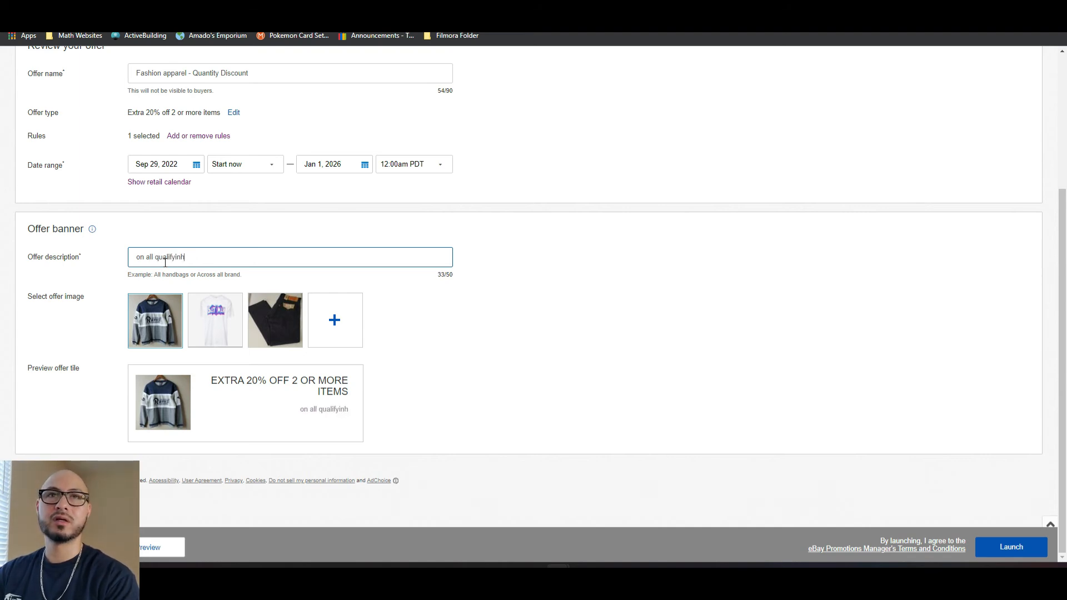
pyautogui.write('g ap')
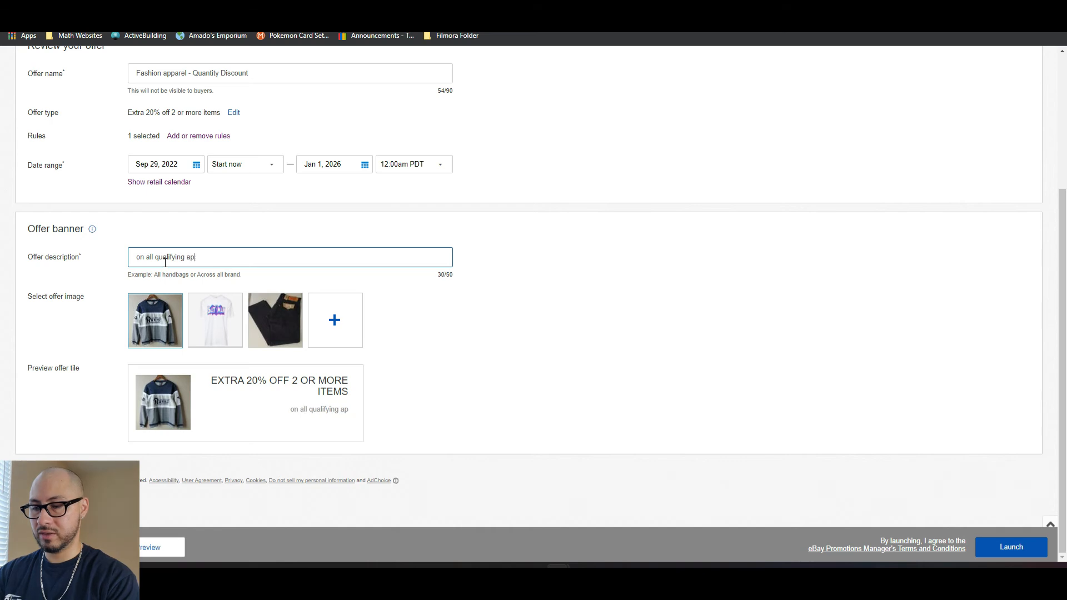
pyautogui.write('parel a')
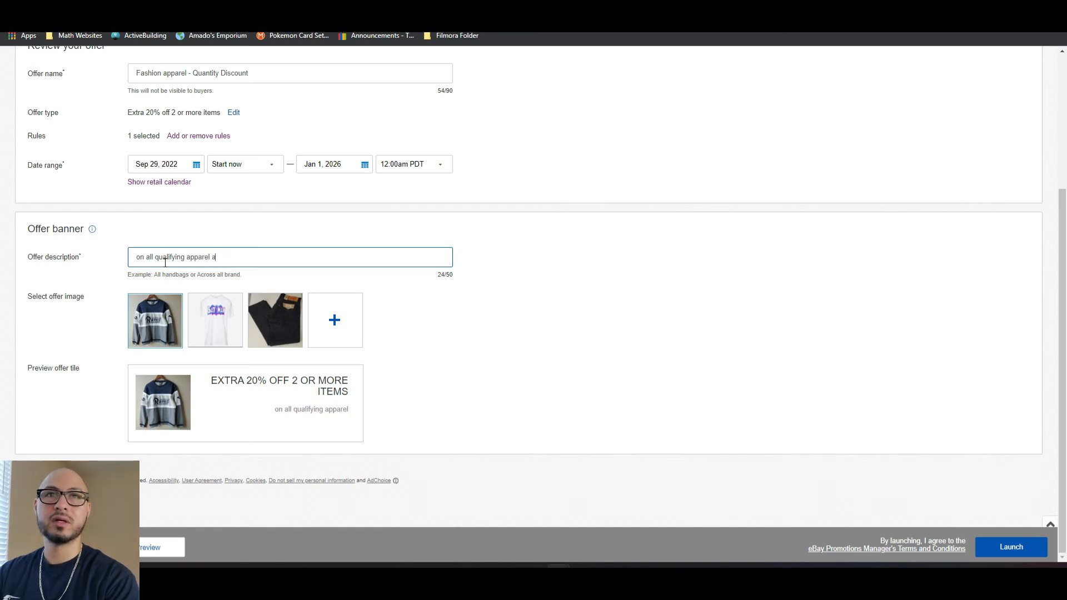
pyautogui.press('BackSpace')
pyautogui.write('items')
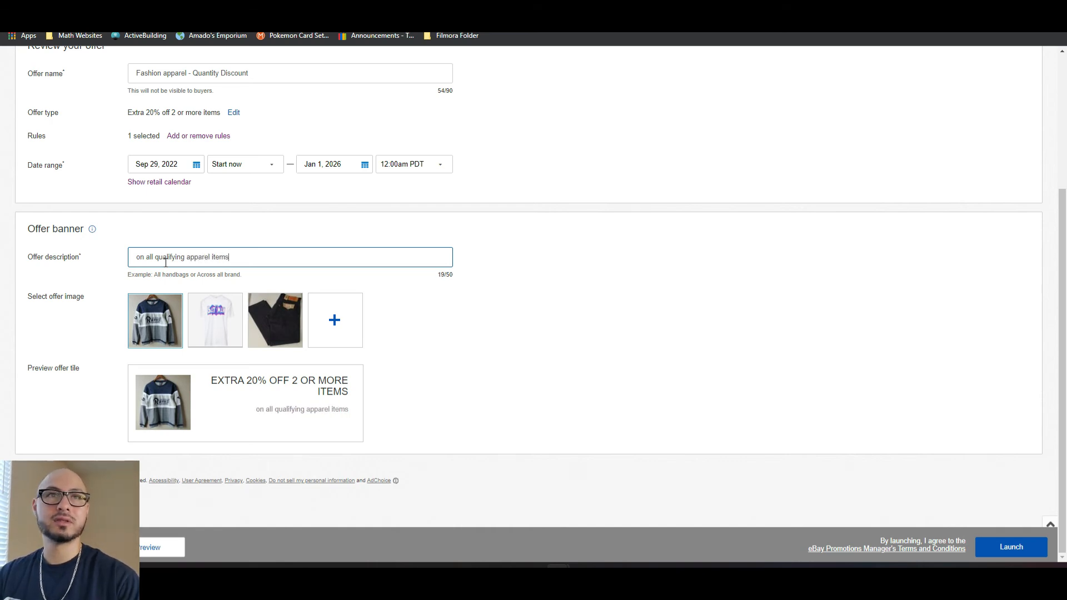
pyautogui.click(444, 336)
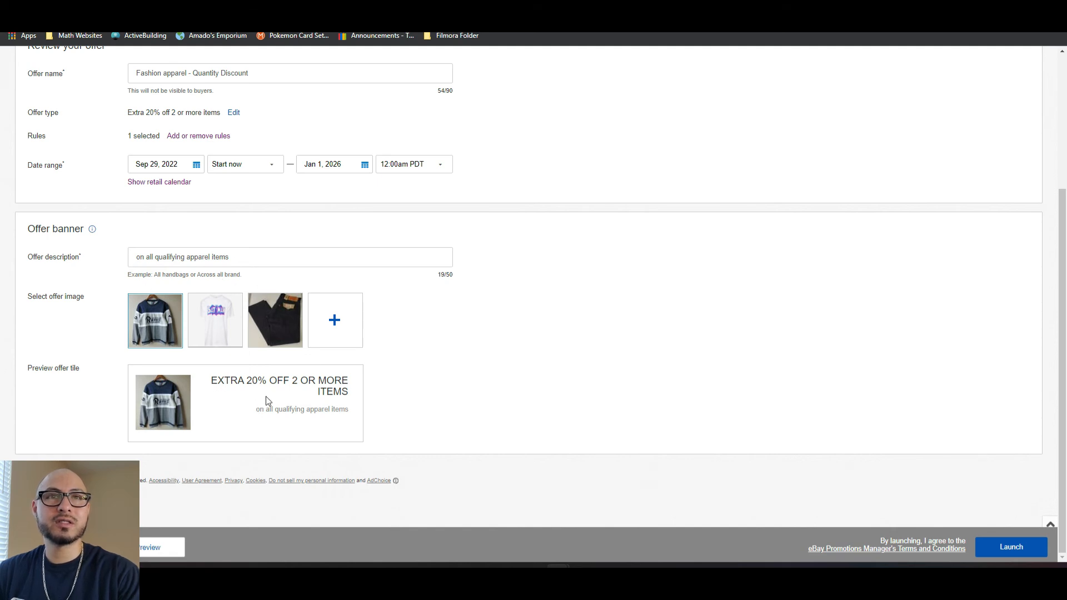
# Examine the description line shown beneath the discount headline in the offer tile preview
pyautogui.moveTo(259, 410); pyautogui.dragTo(407, 406)
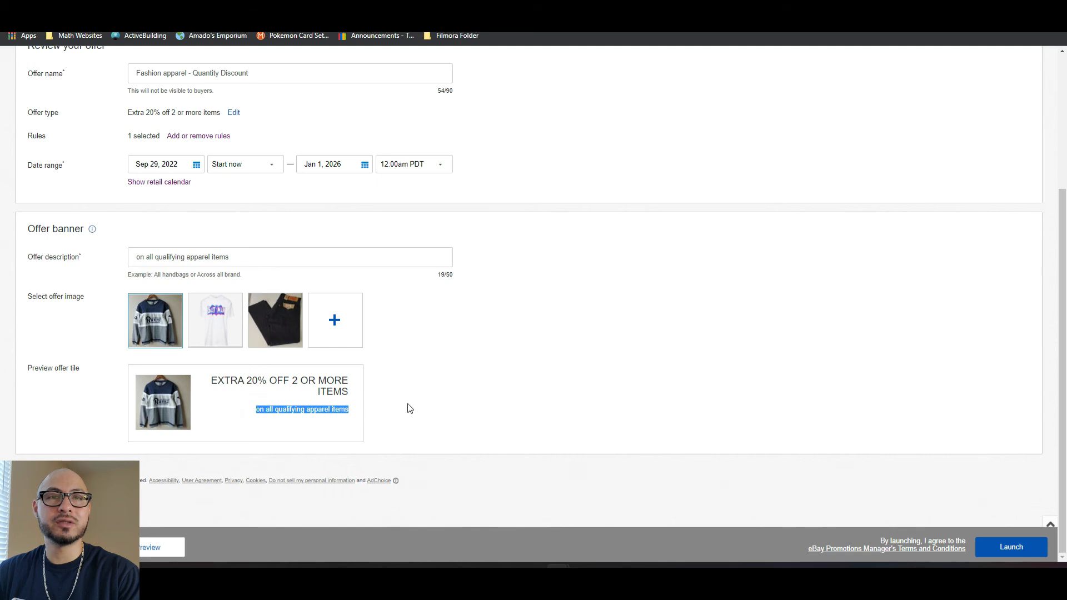
pyautogui.click(426, 401)
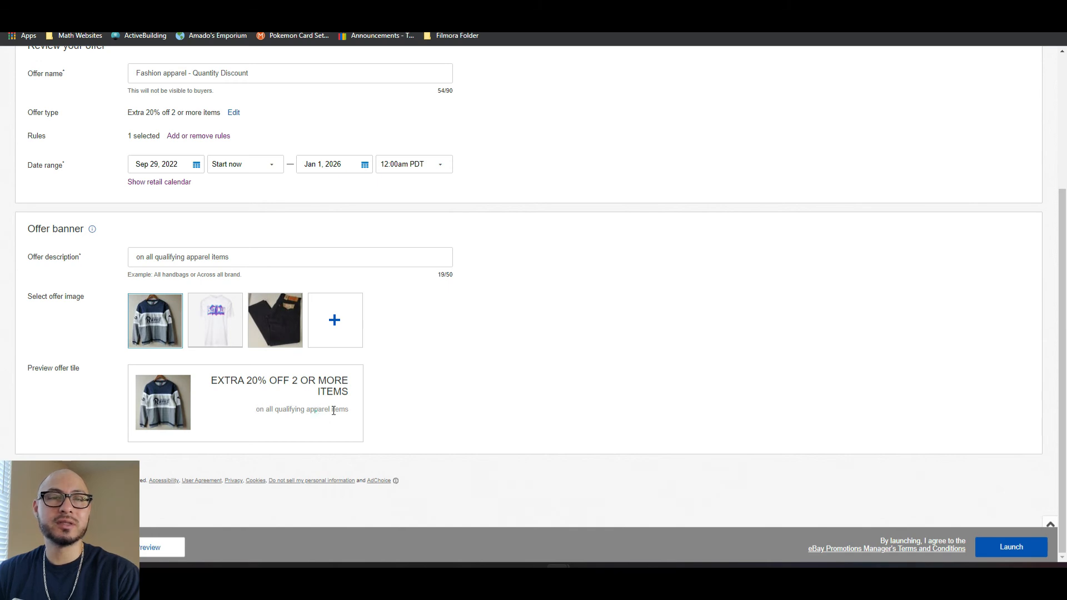
pyautogui.click(316, 412)
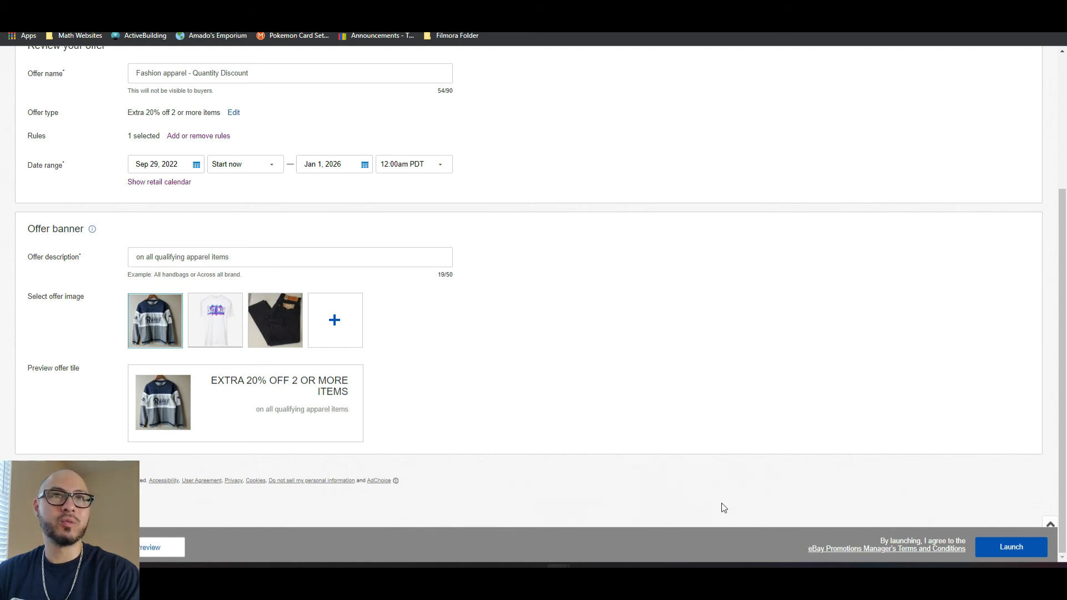
# Recheck the offer settings, then launch the order discount and view it in the promotions list
pyautogui.scroll(2, 673, 501)
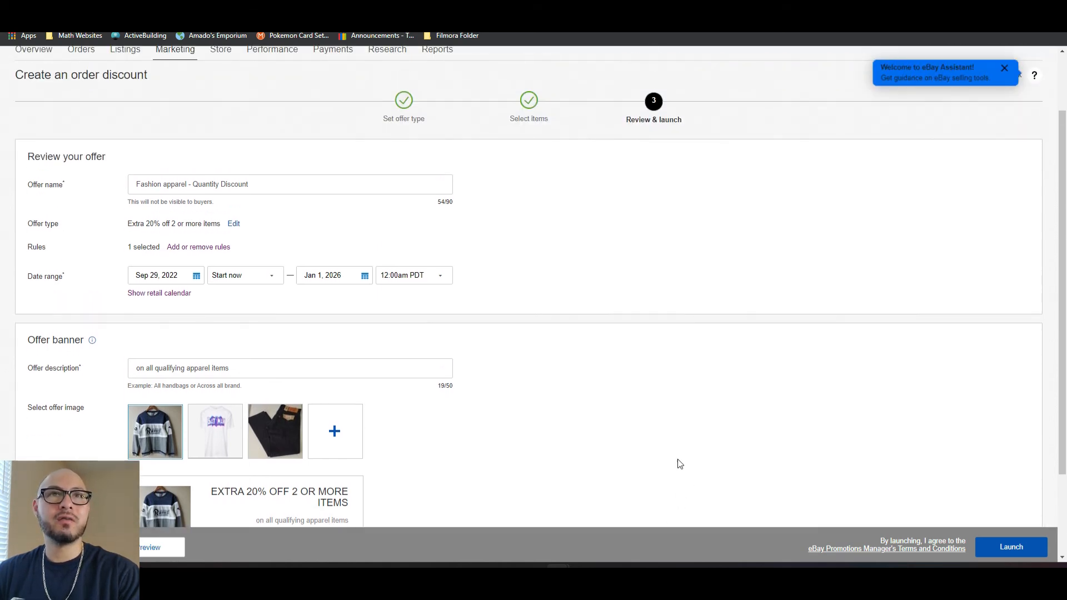
pyautogui.scroll(-2, 474, 472)
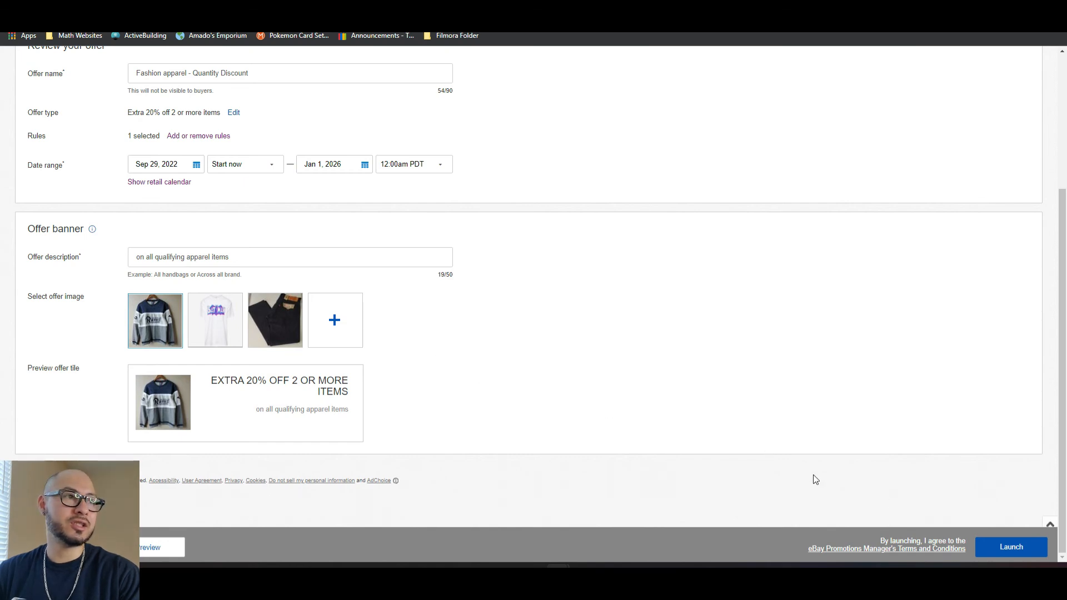
pyautogui.click(1012, 548)
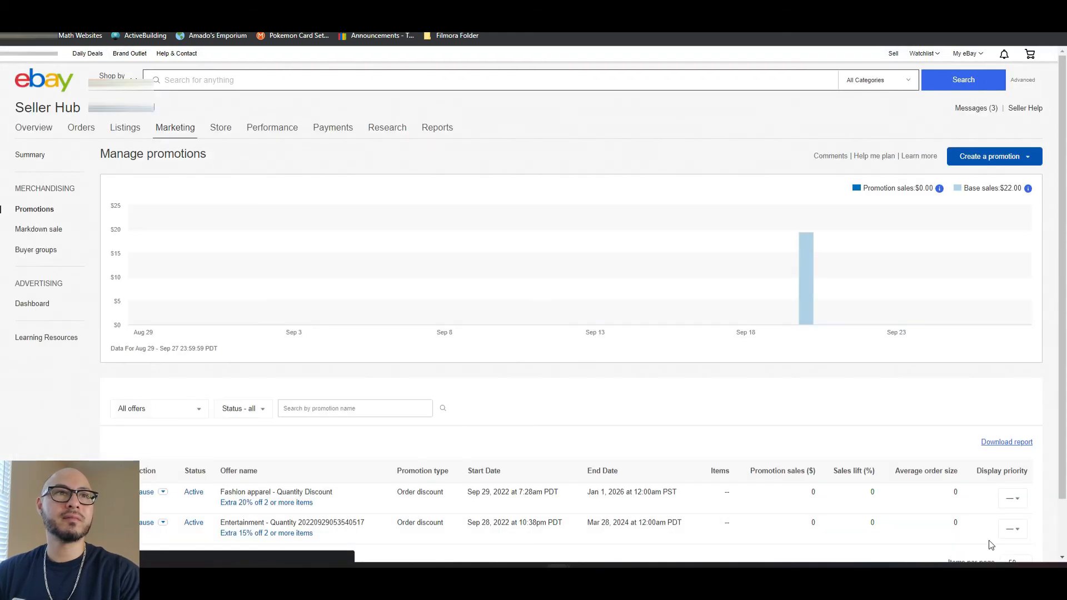
pyautogui.scroll(-2, 678, 422)
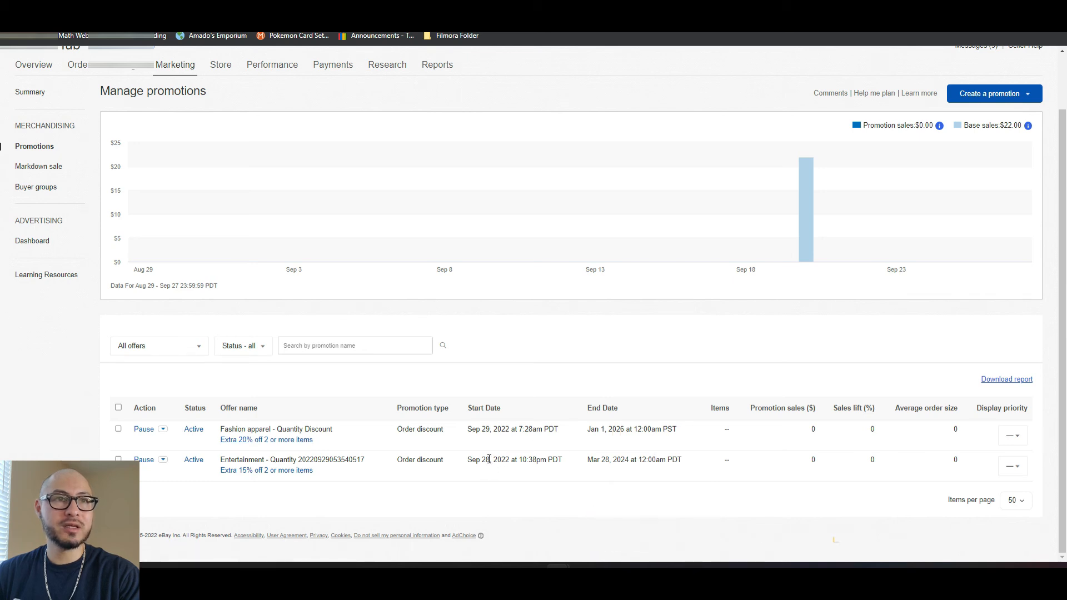
# Open the Extra 20% off apparel offer page and view the full listing of the Levi's x Pokémon 551 jeans
pyautogui.moveTo(480, 429); pyautogui.dragTo(501, 429)
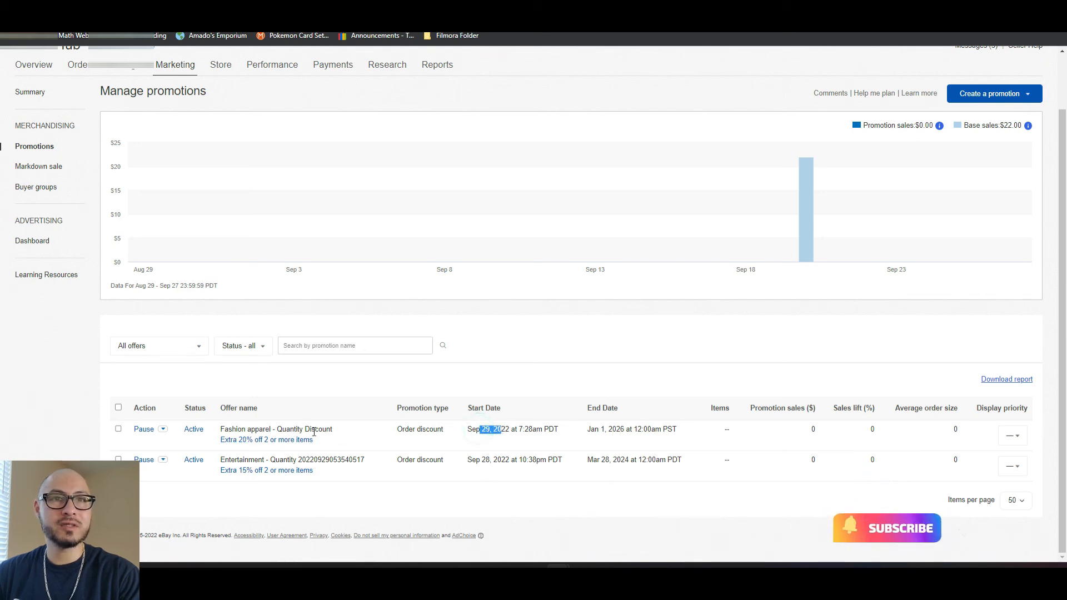
pyautogui.click(266, 439)
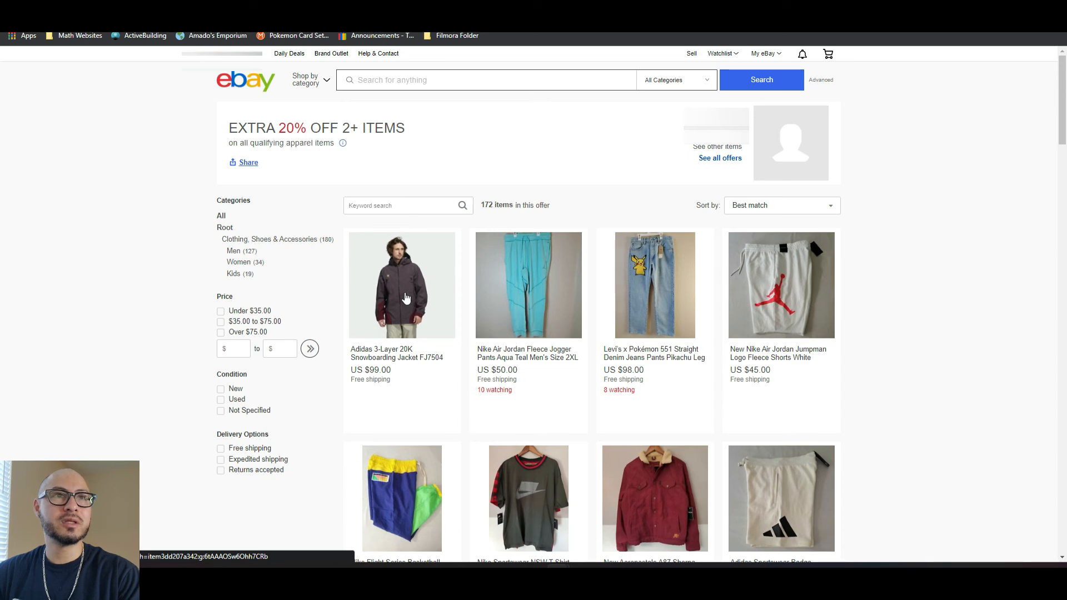
pyautogui.click(656, 287)
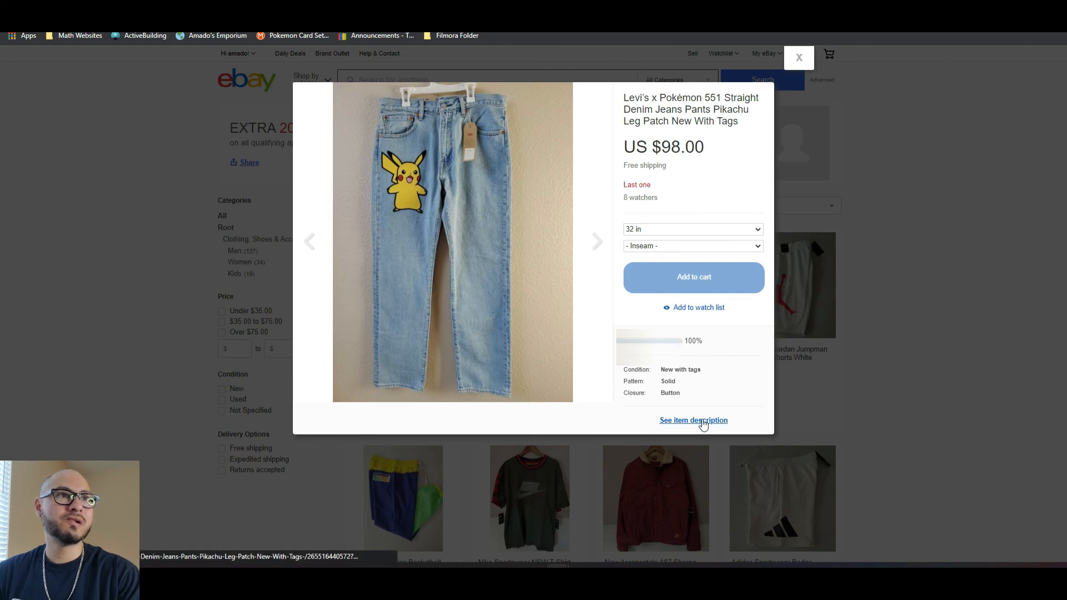
pyautogui.click(703, 421)
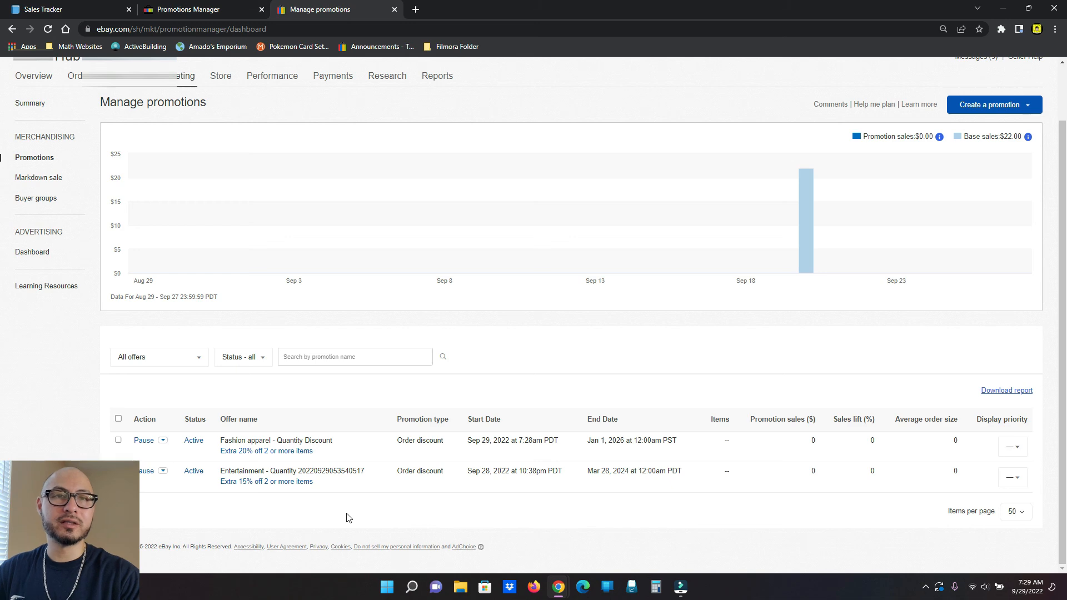
# Open the Extra 15% off entertainment offer page and view the full listing of the Star Wars Master and Apprentice book
pyautogui.click(245, 483)
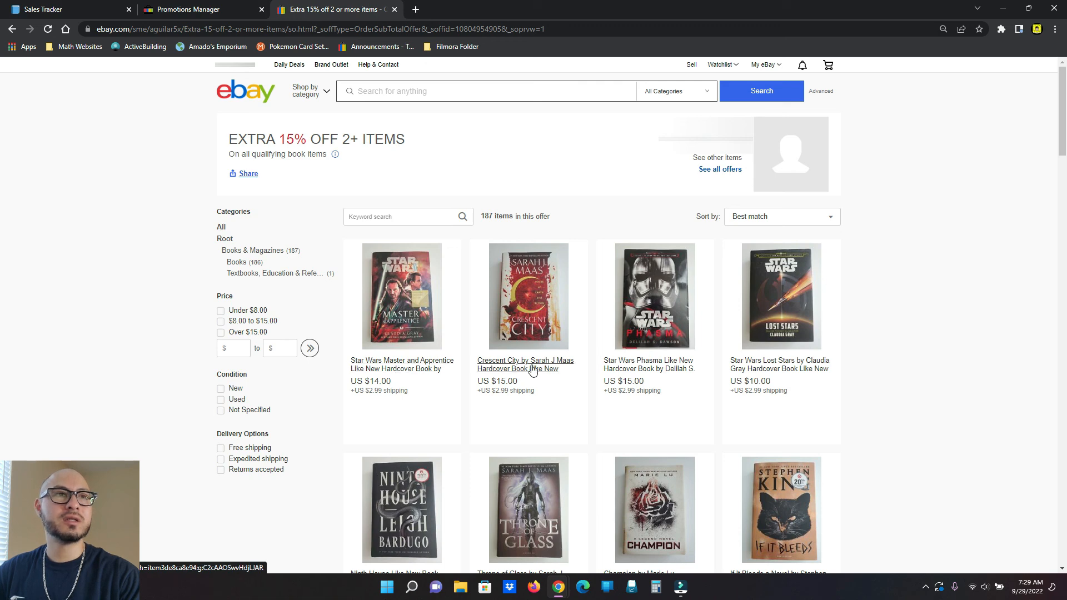
pyautogui.click(411, 370)
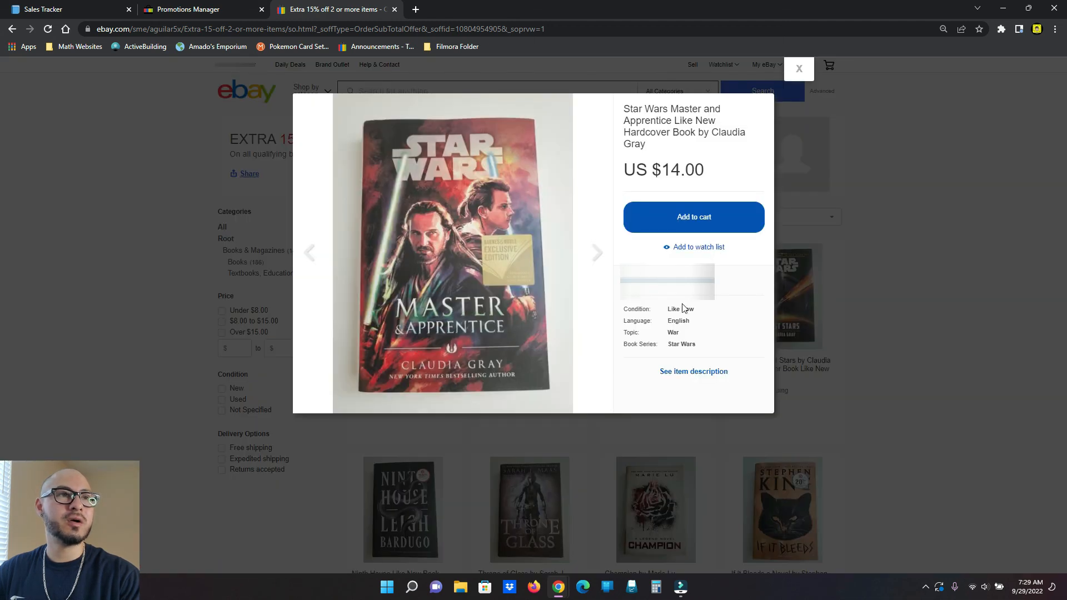
pyautogui.click(697, 373)
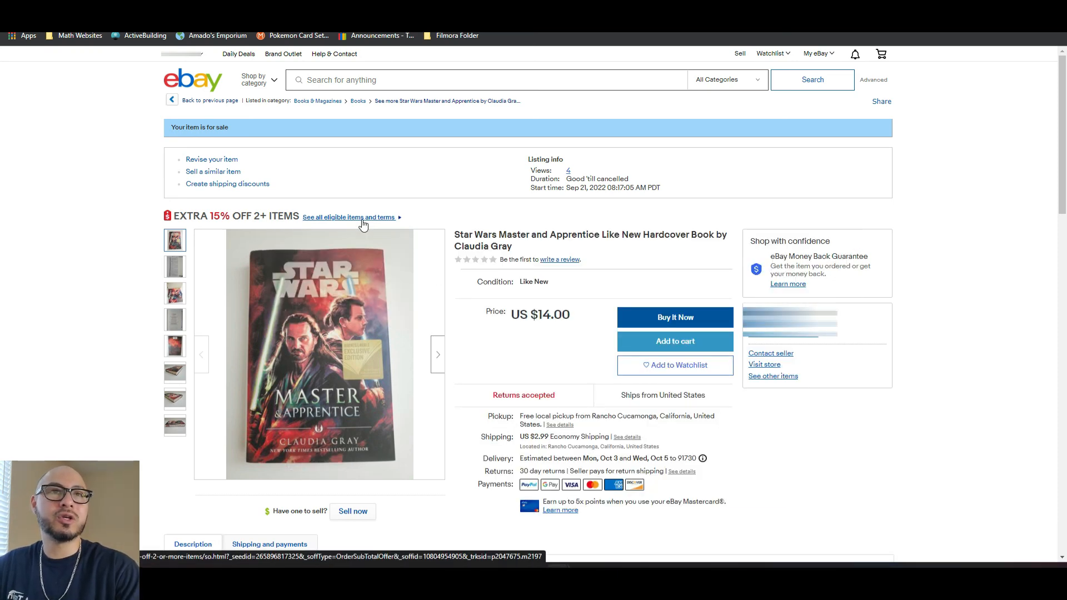
# Examine all eligible items of the 15% book offer from the listing's banner, then close the book's quick preview on the offer page
pyautogui.click(363, 218)
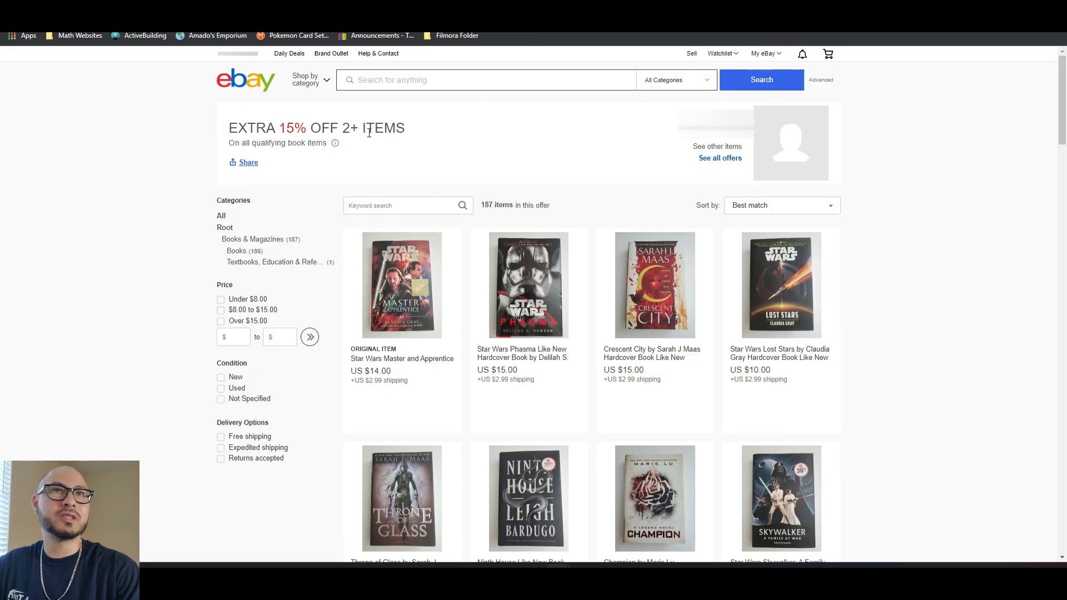
pyautogui.scroll(-8, 573, 384)
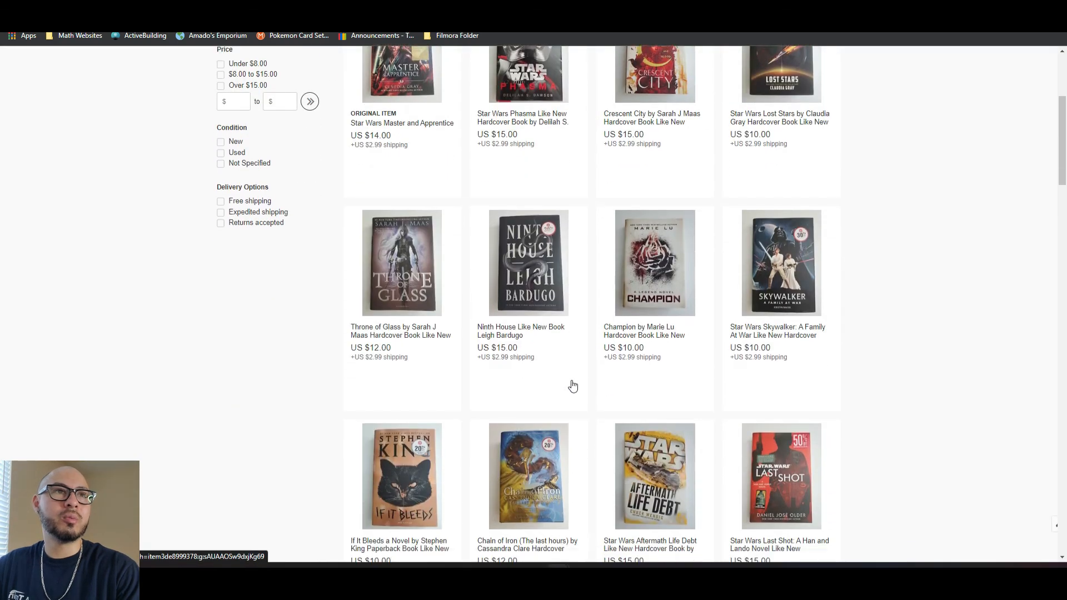
pyautogui.scroll(-13, 574, 388)
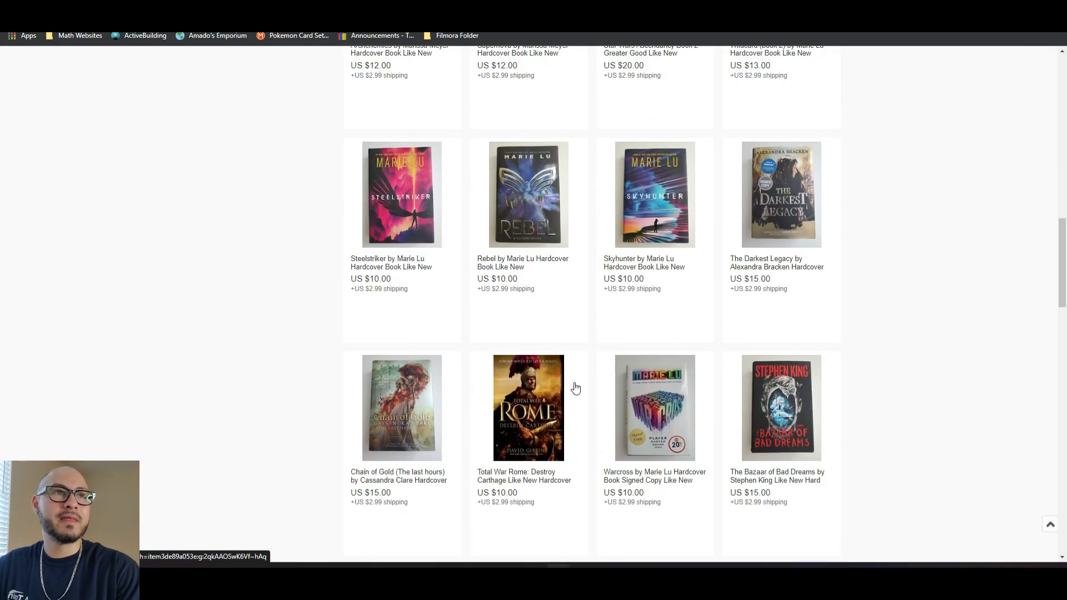
pyautogui.scroll(-8, 575, 387)
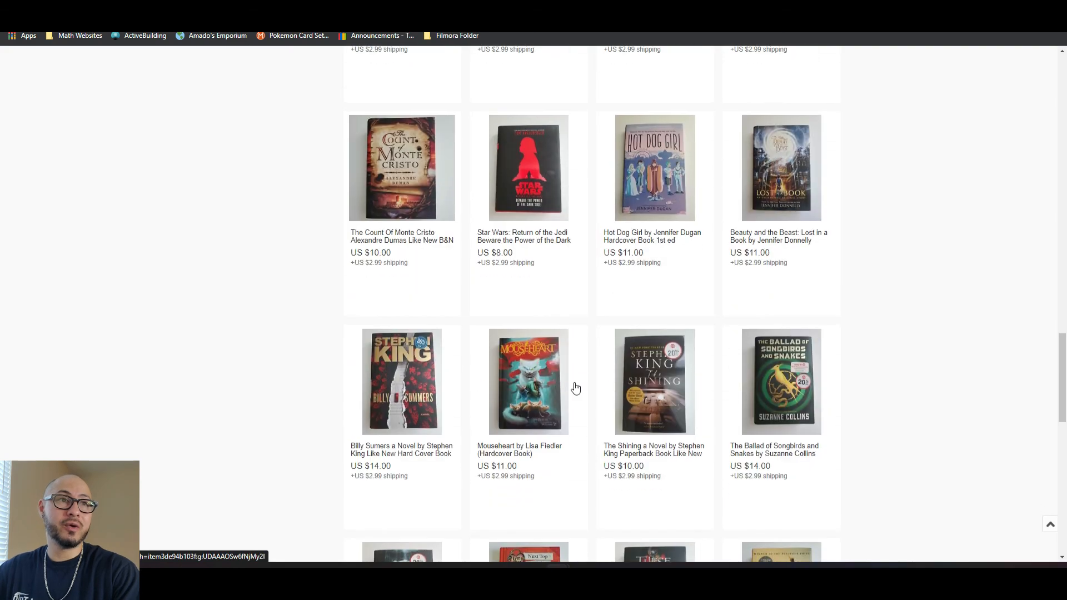
pyautogui.scroll(-12, 575, 388)
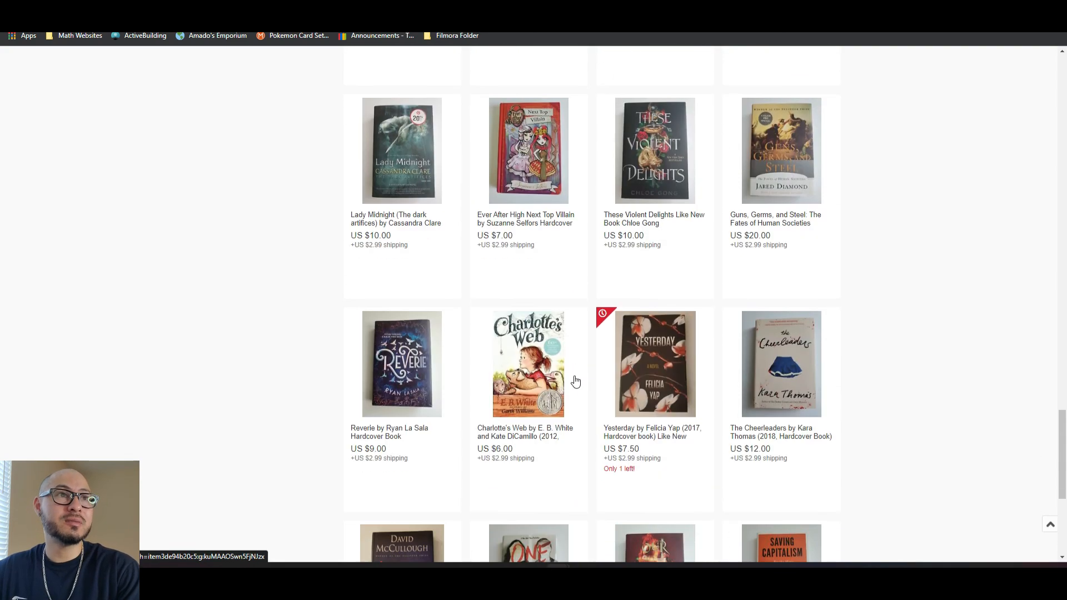
pyautogui.scroll(-2, 576, 380)
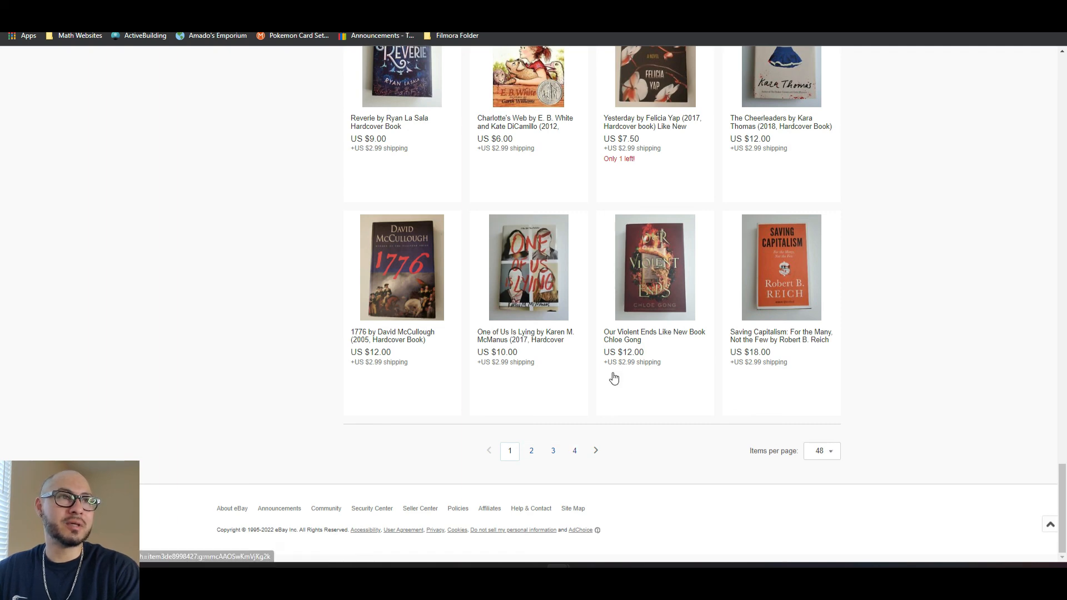
pyautogui.scroll(2, 612, 367)
pyautogui.scroll(11, 613, 367)
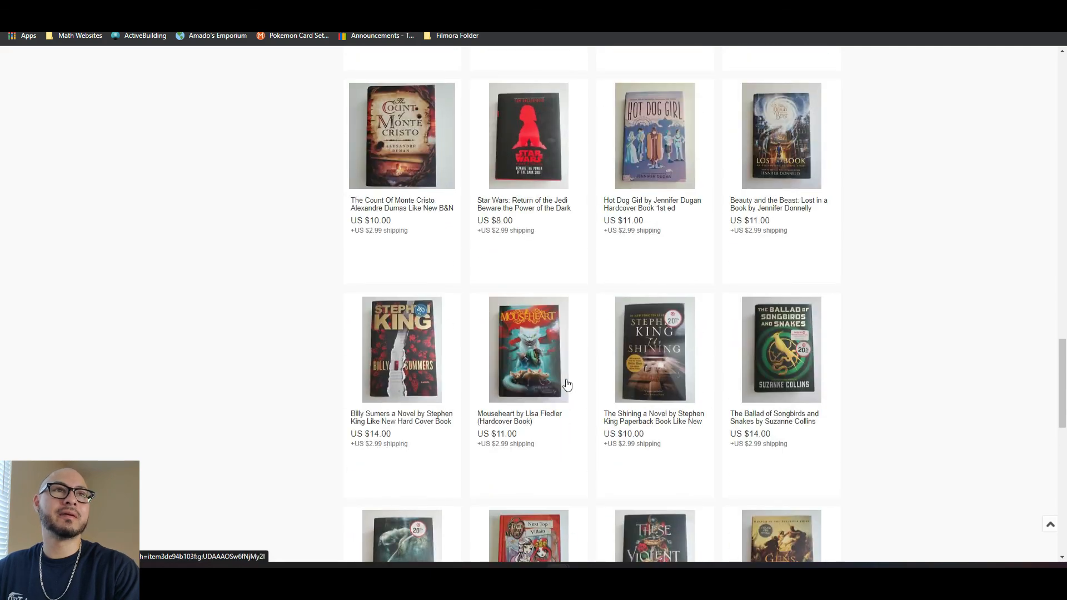
pyautogui.scroll(4, 567, 384)
pyautogui.scroll(5, 571, 372)
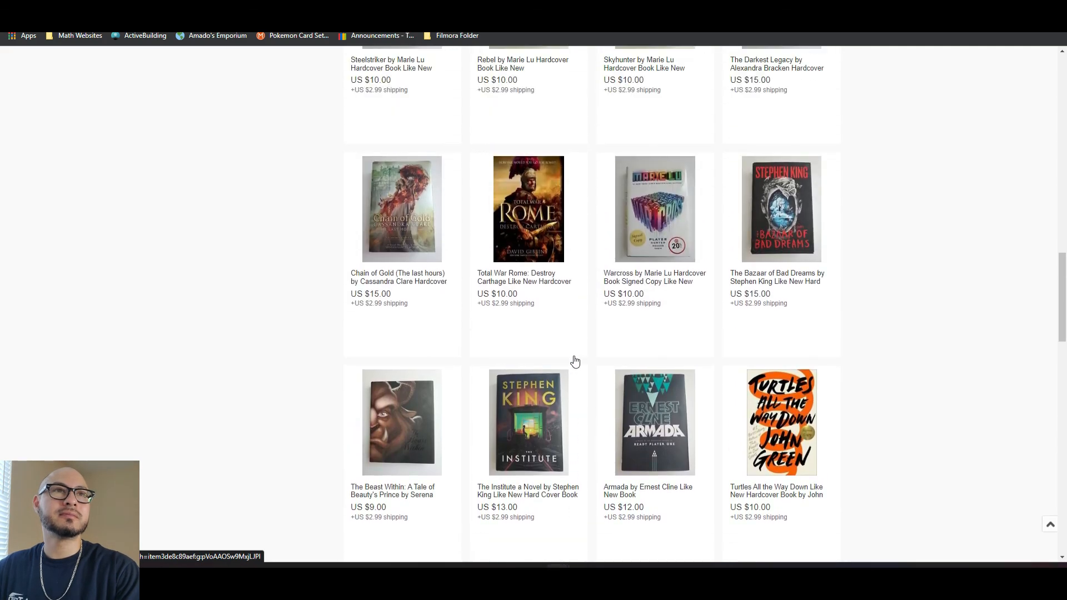
pyautogui.scroll(20, 575, 362)
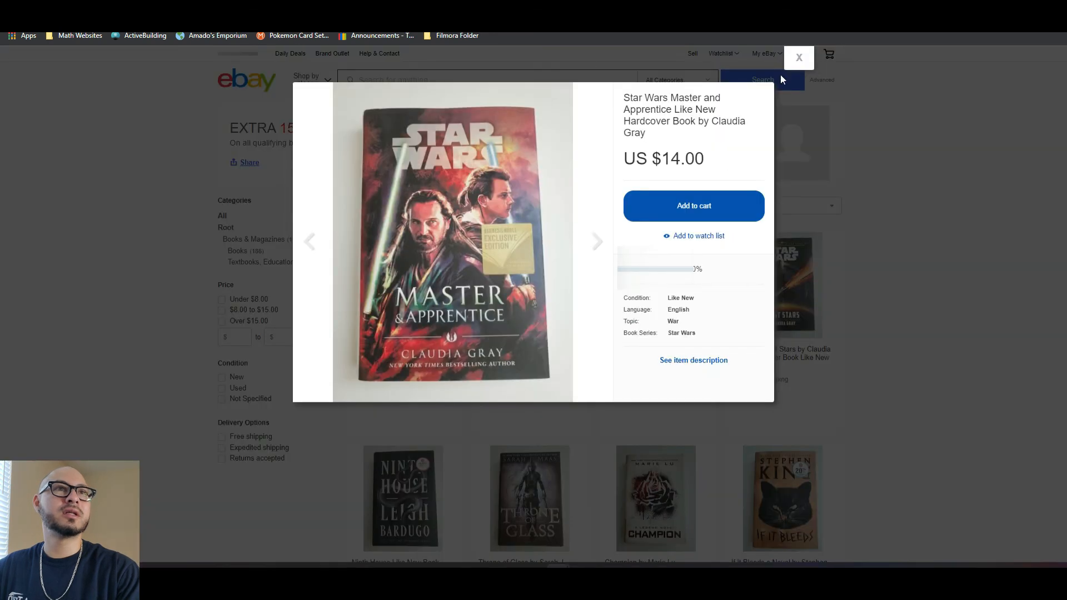
pyautogui.click(797, 59)
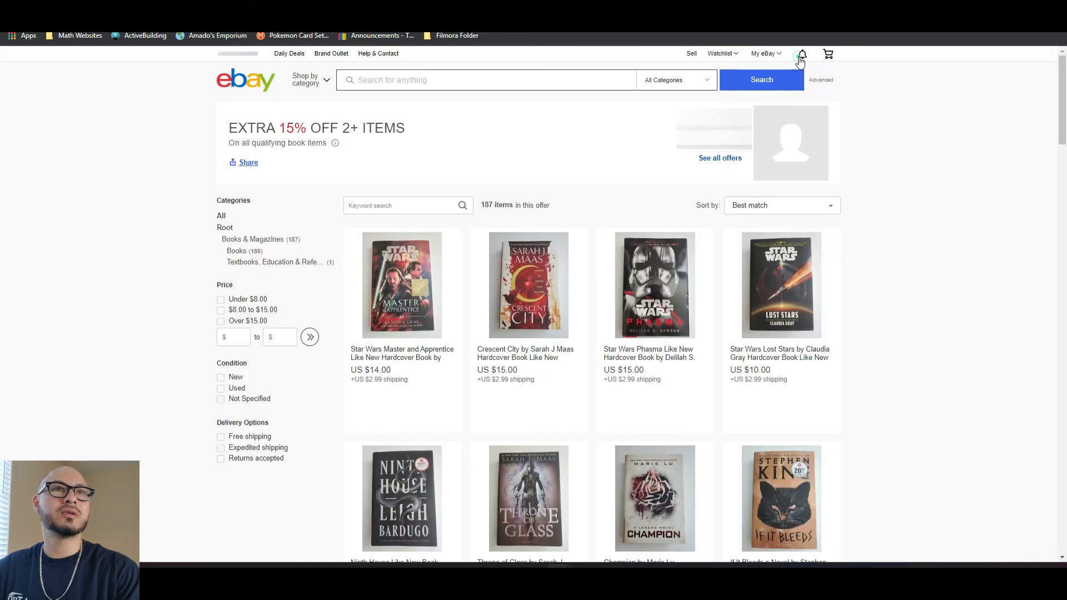